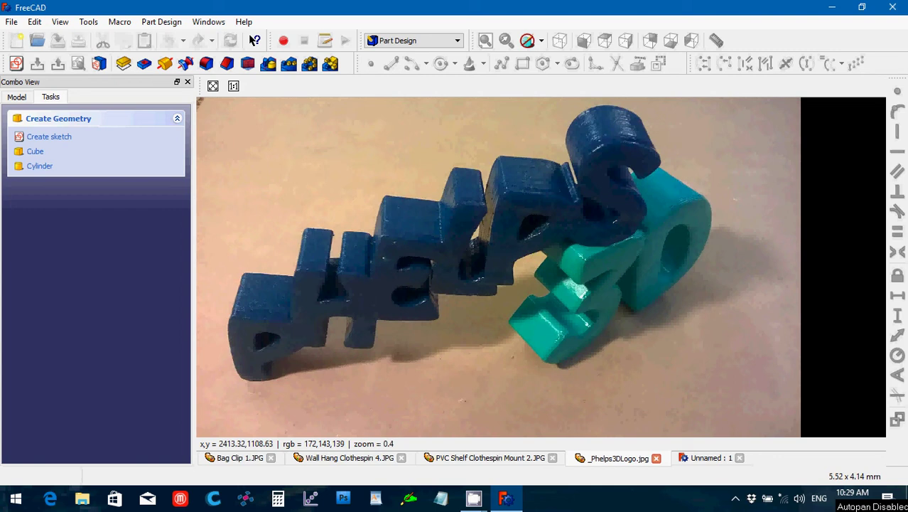
# Close the Phelps 3D logo, Bag Clip, Wall Hang Clothespin and PVC Shelf Clothespin Mount photo tabs
pyautogui.click(657, 458)
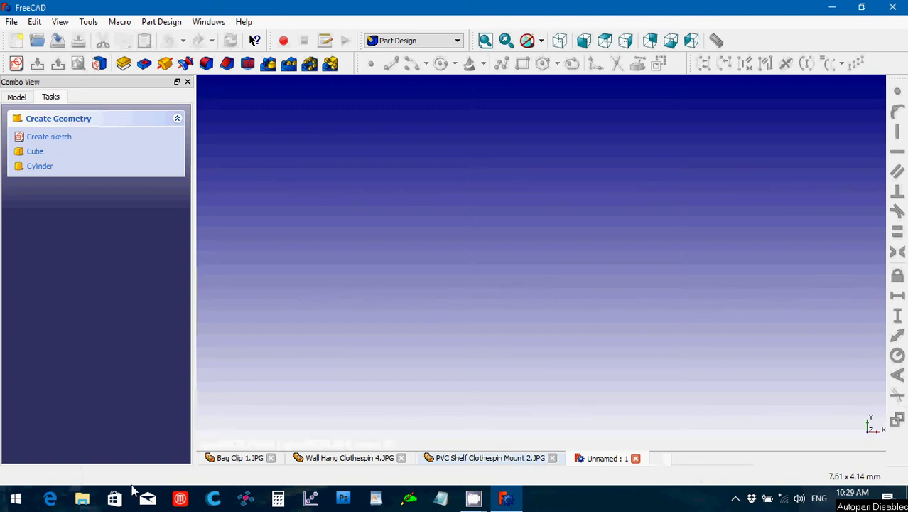
pyautogui.click(224, 459)
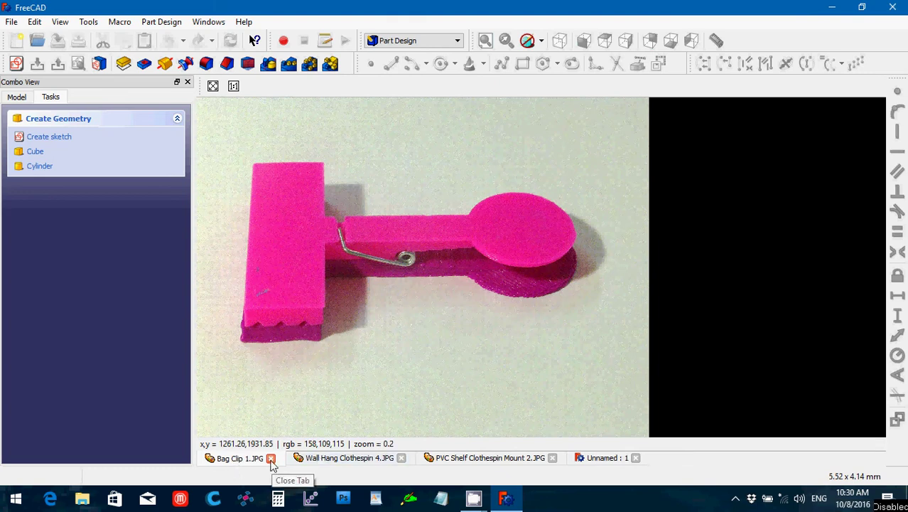
pyautogui.click(270, 459)
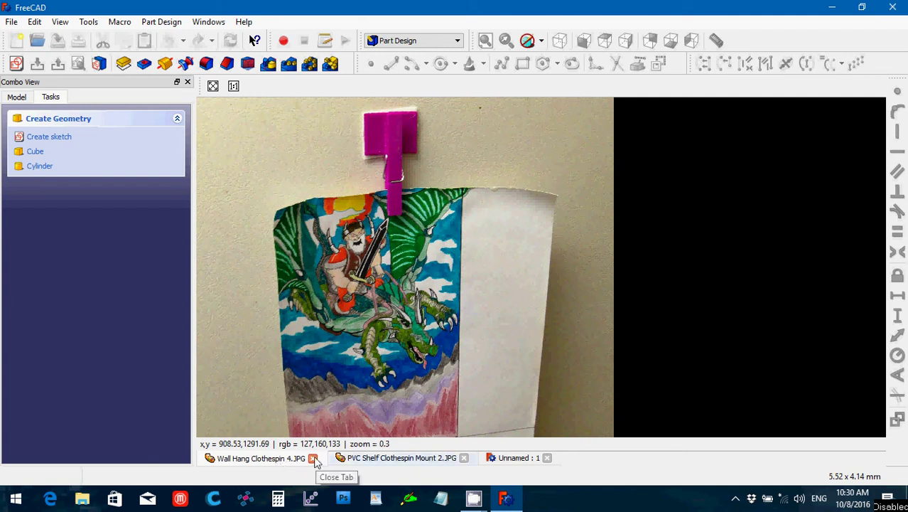
pyautogui.click(313, 459)
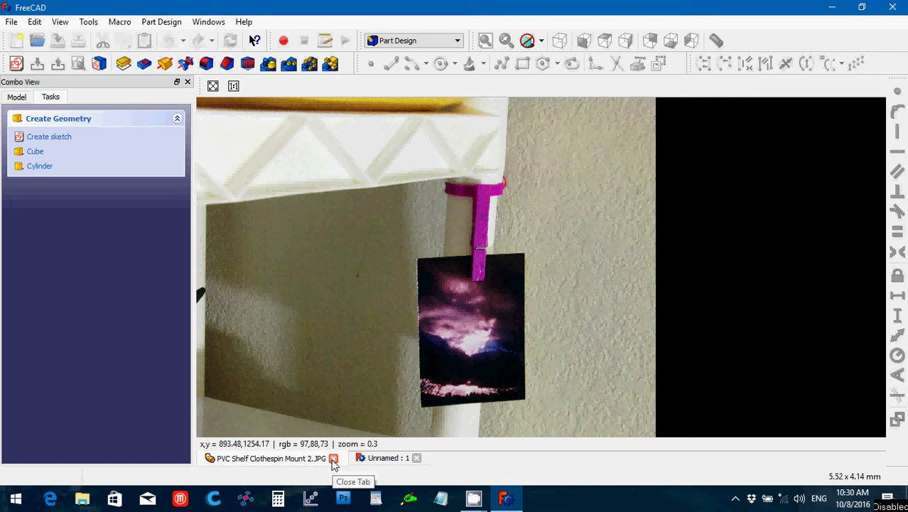
pyautogui.click(333, 459)
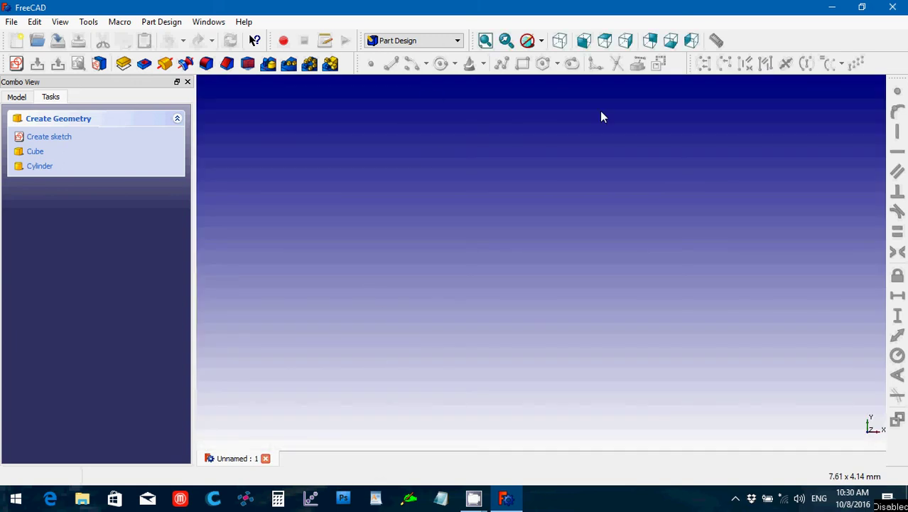
# Create a new Part Design sketch on the XZ-Plane
pyautogui.click(16, 65)
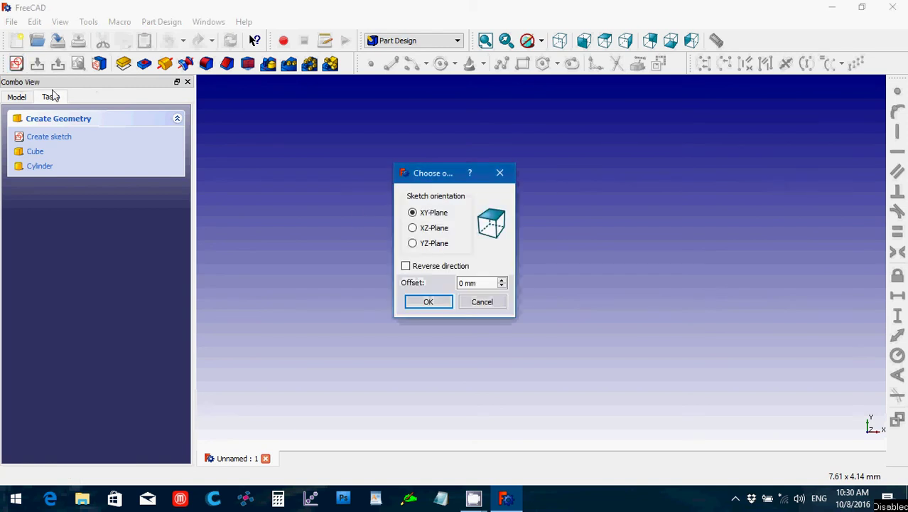
pyautogui.click(413, 228)
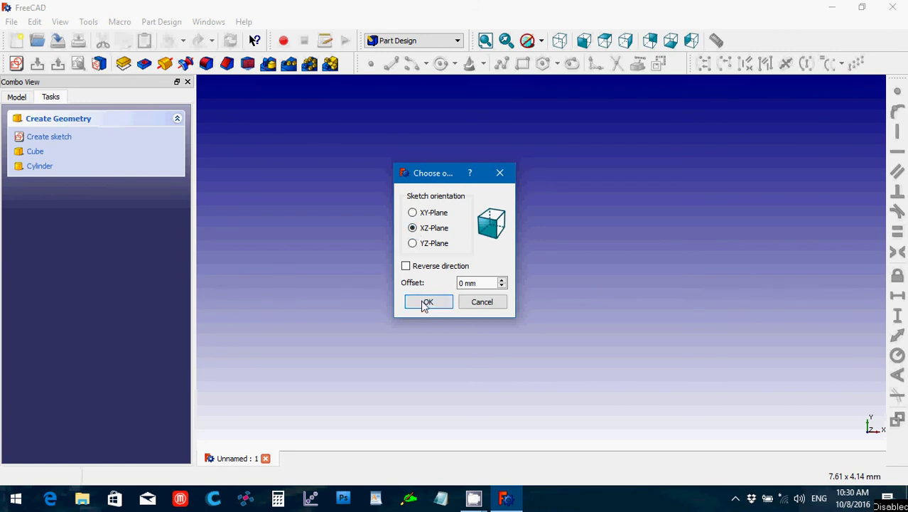
pyautogui.click(425, 301)
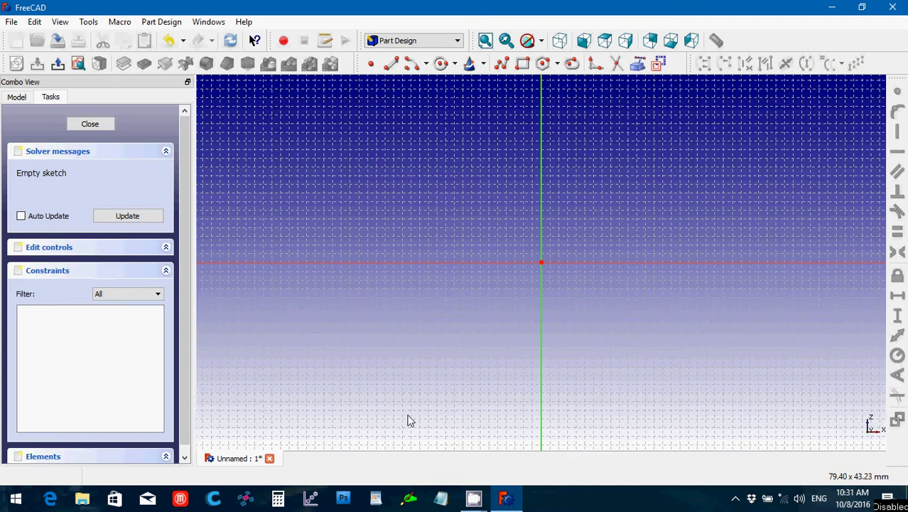
# Draw a polyline from the origin along the horizontal axis, with short steps at the right end
pyautogui.click(502, 65)
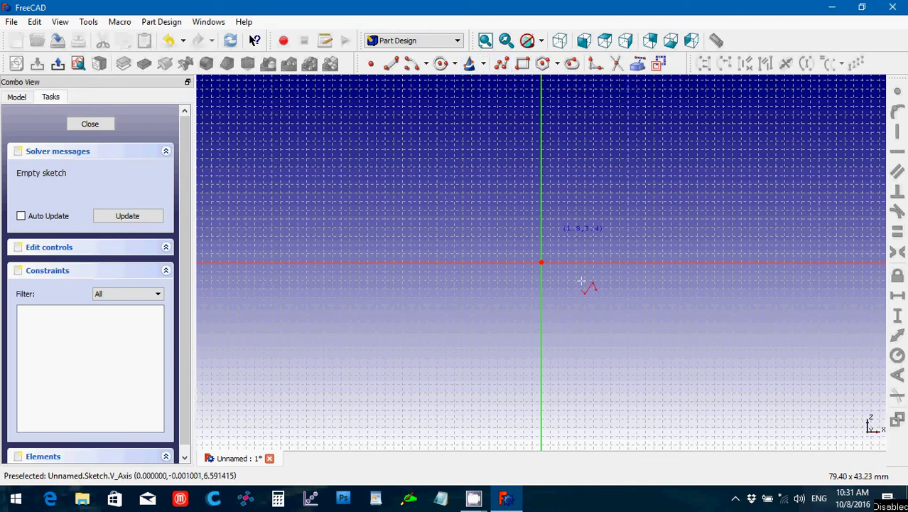
pyautogui.click(541, 262)
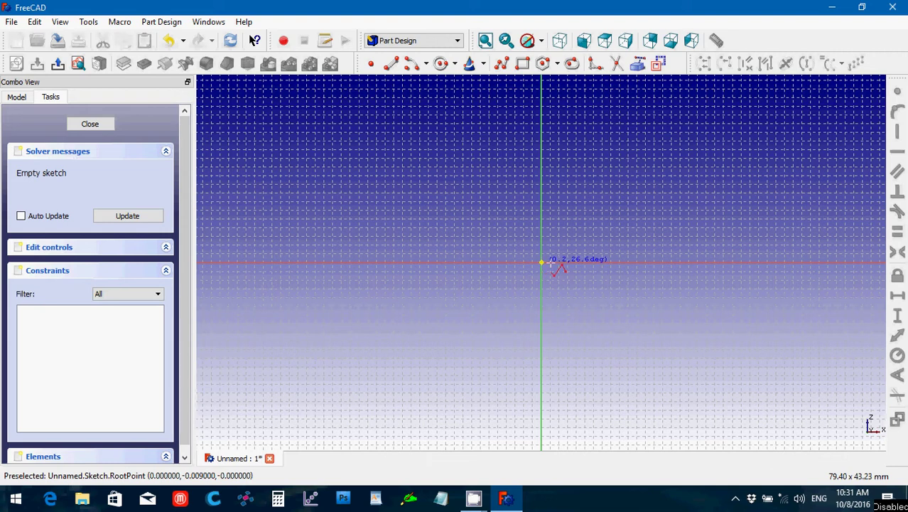
pyautogui.click(747, 262)
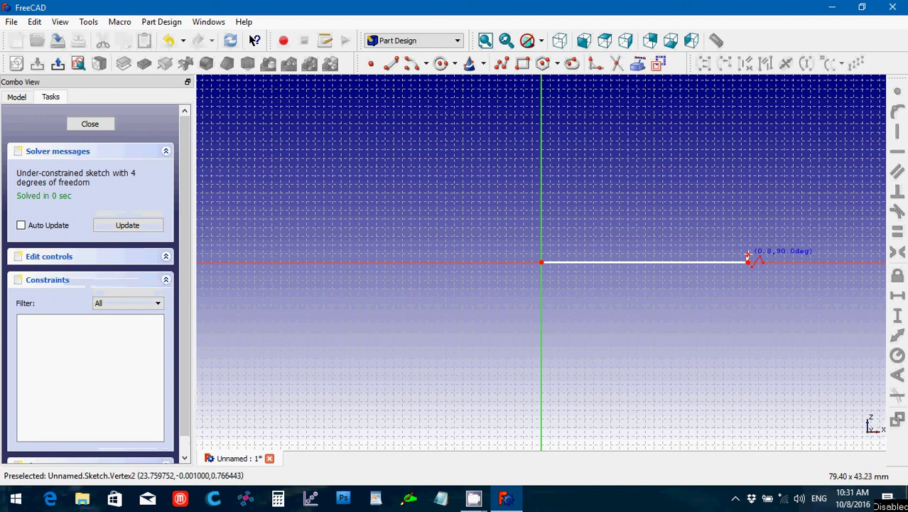
pyautogui.click(748, 255)
pyautogui.click(752, 255)
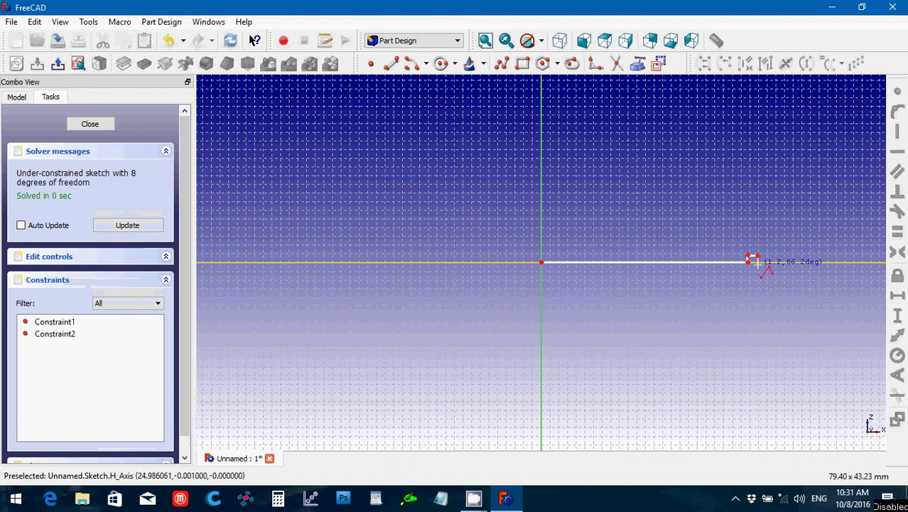
pyautogui.click(756, 262)
pyautogui.scroll(-2, 828, 275)
pyautogui.scroll(-1, 827, 274)
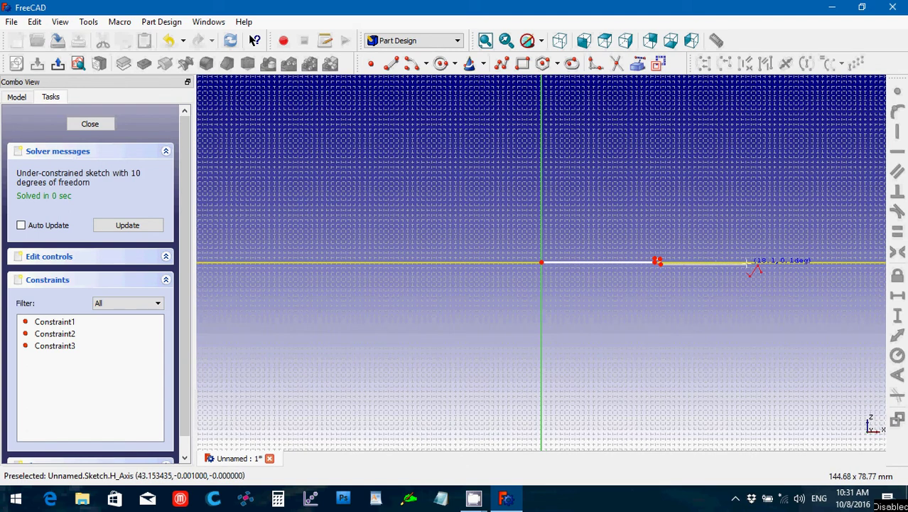
pyautogui.click(747, 263)
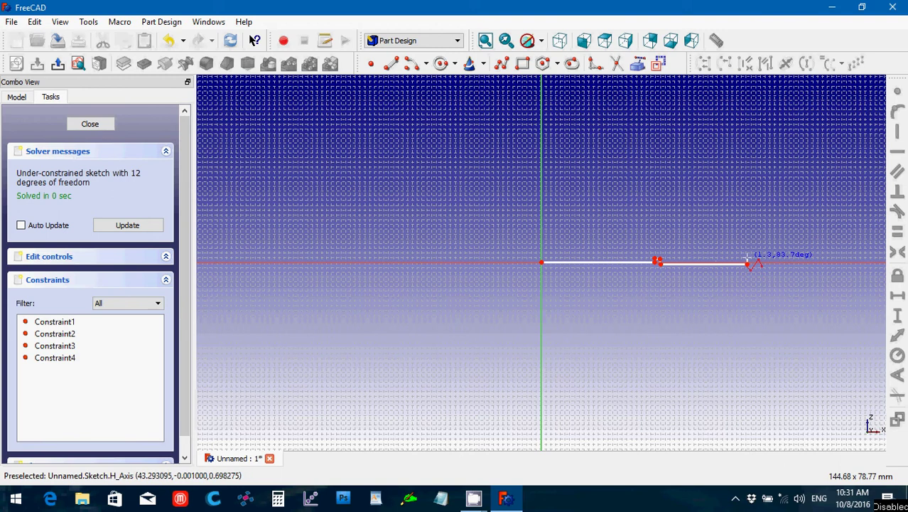
# Trace a small notch near the right end of the outline
pyautogui.click(749, 259)
pyautogui.click(742, 251)
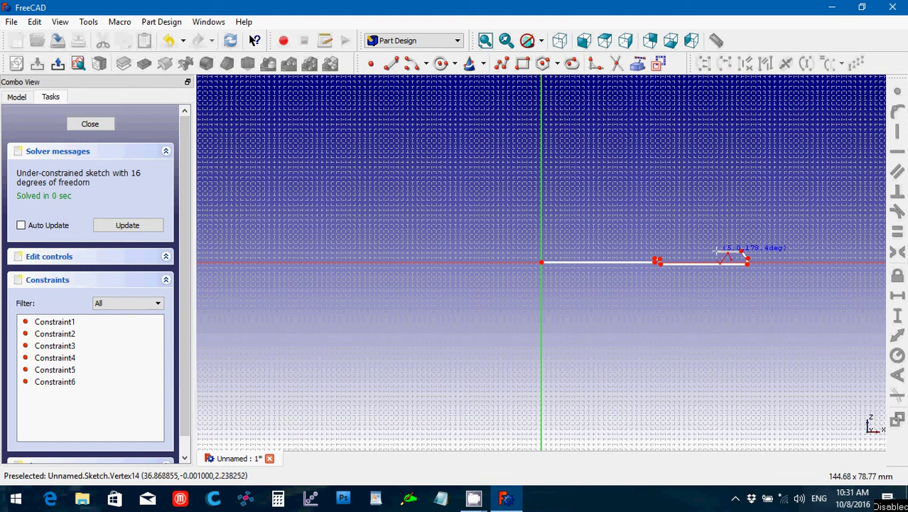
pyautogui.click(717, 251)
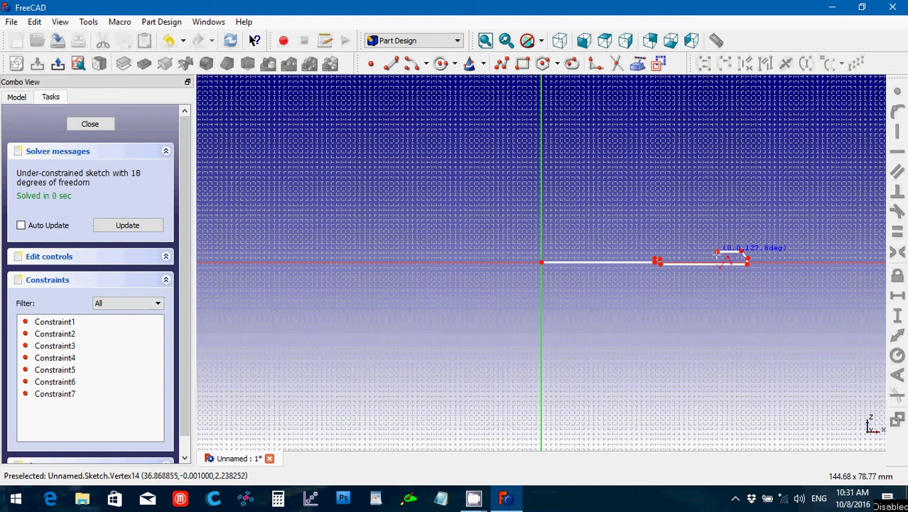
pyautogui.click(718, 256)
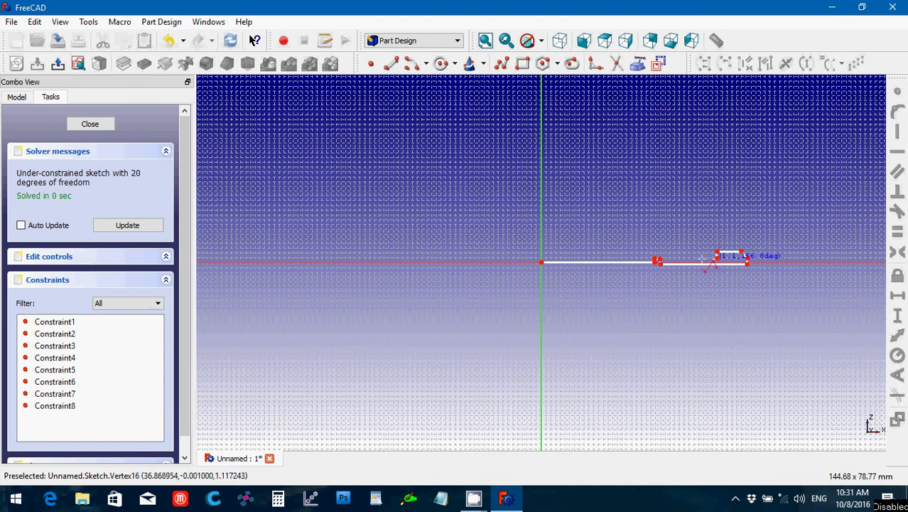
pyautogui.click(705, 261)
pyautogui.click(703, 254)
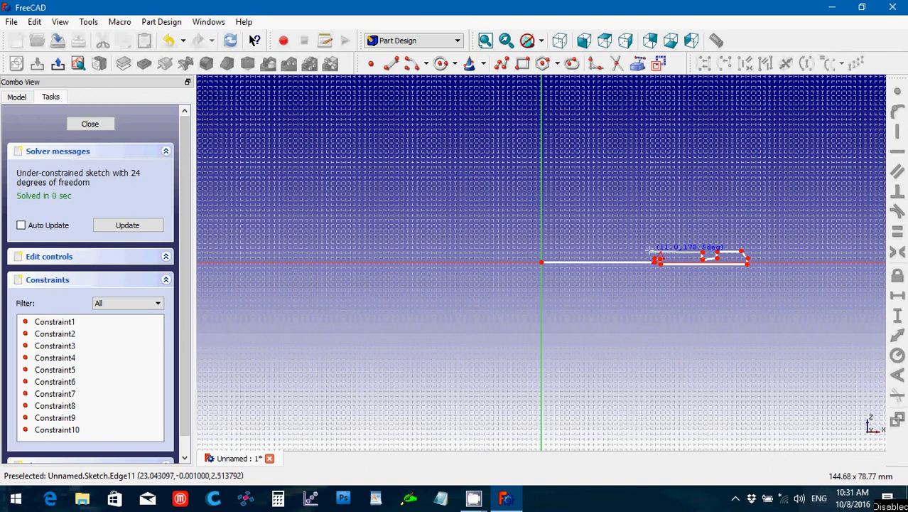
# Run the stepped top edge back left and close the outline at the origin
pyautogui.click(649, 253)
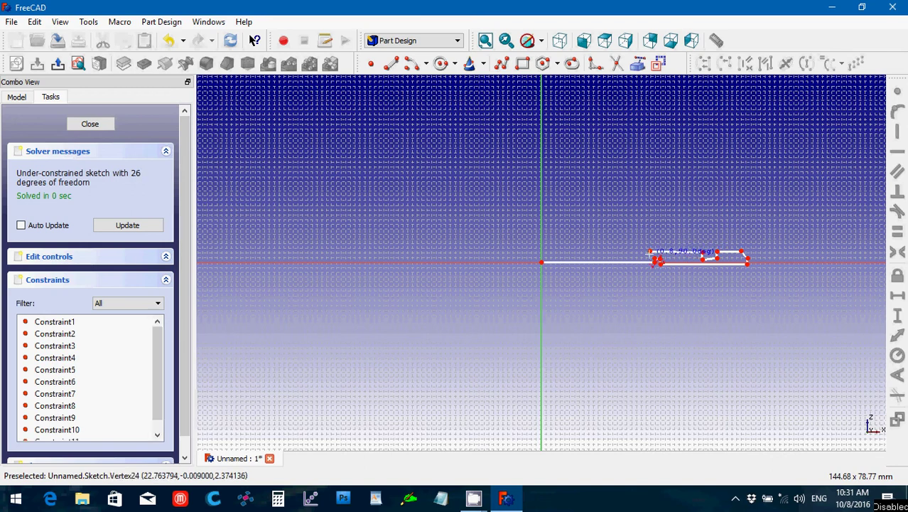
pyautogui.click(644, 252)
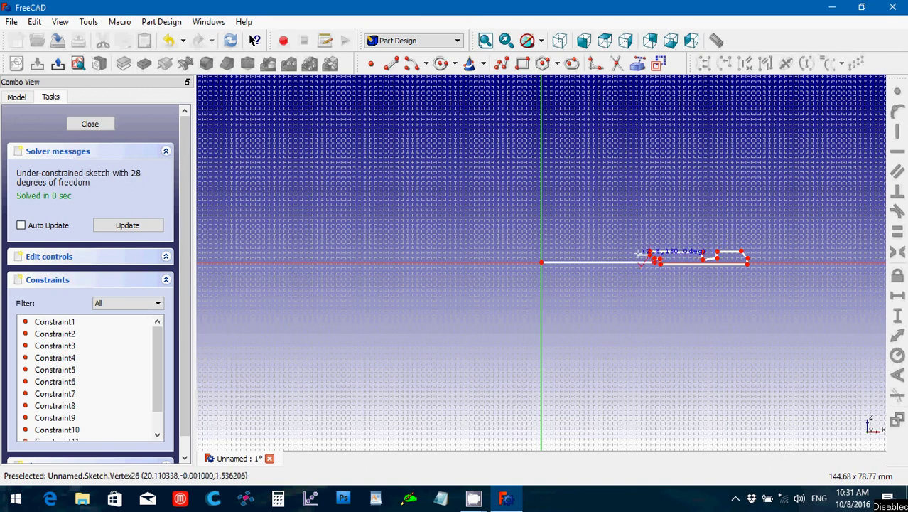
pyautogui.click(641, 254)
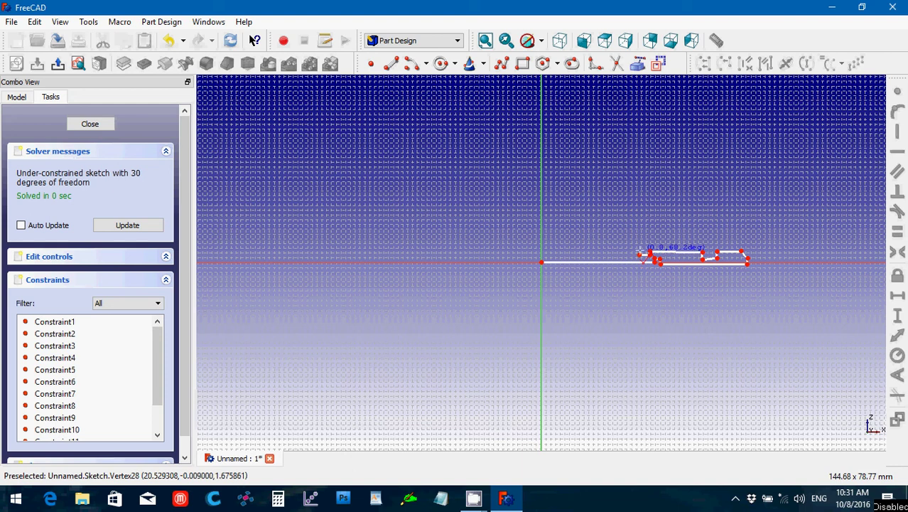
pyautogui.click(640, 253)
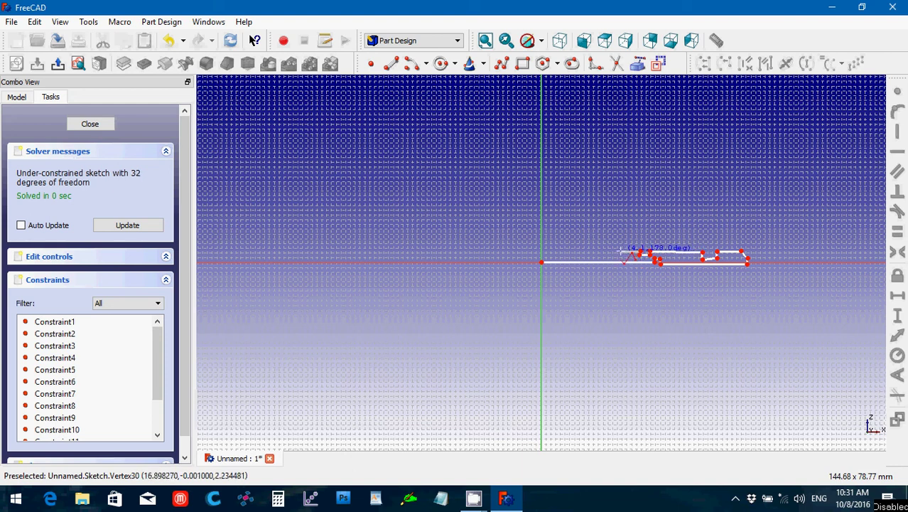
pyautogui.click(621, 253)
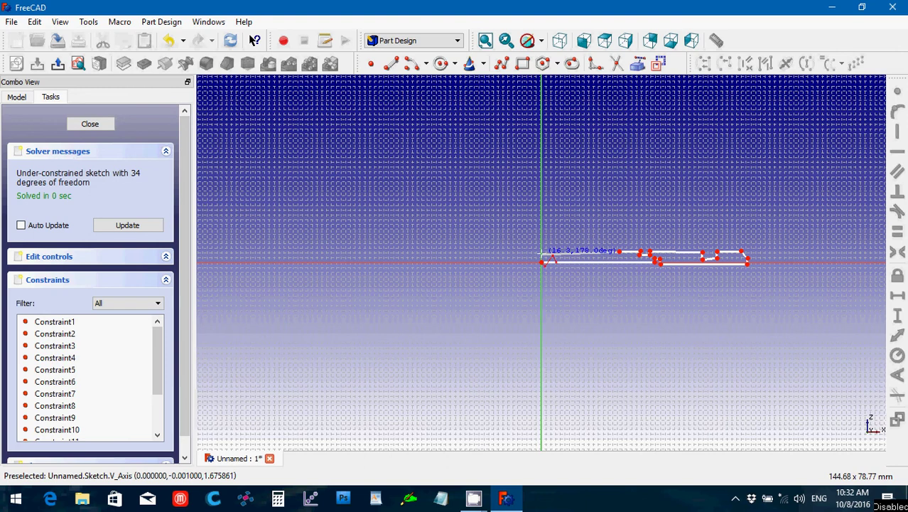
pyautogui.click(543, 258)
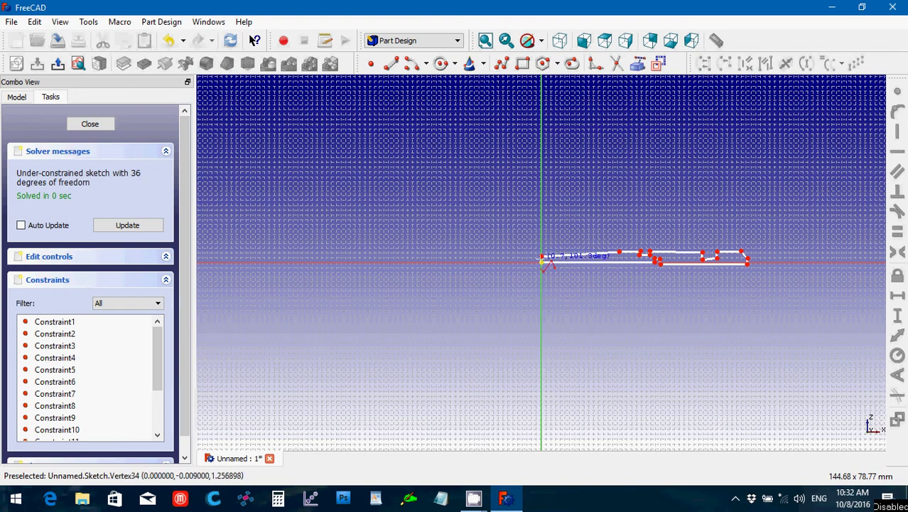
pyautogui.click(543, 260)
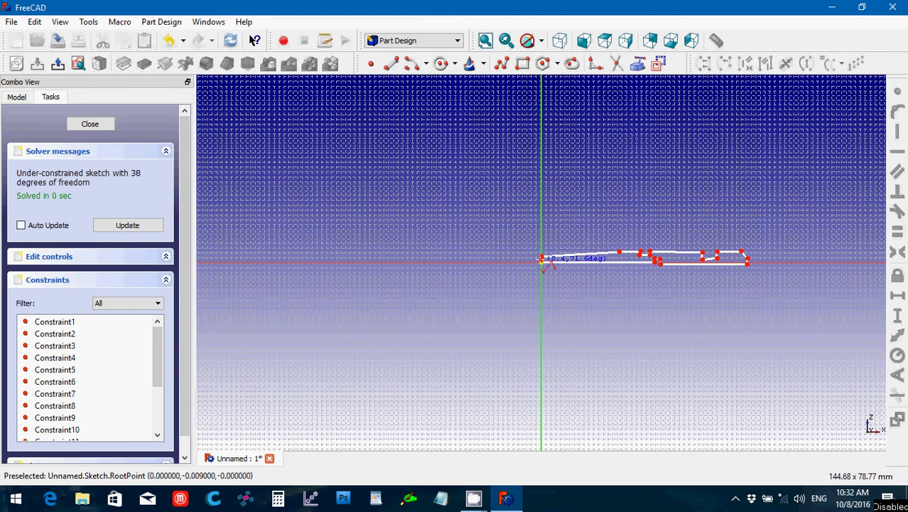
pyautogui.press('Escape')
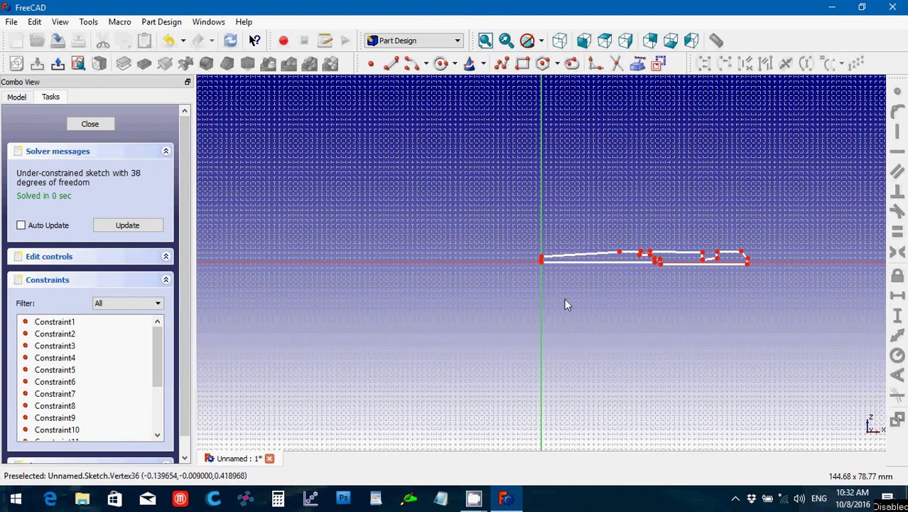
# Make the loose outline endpoint coincident with the sketch origin
pyautogui.scroll(5, 565, 302)
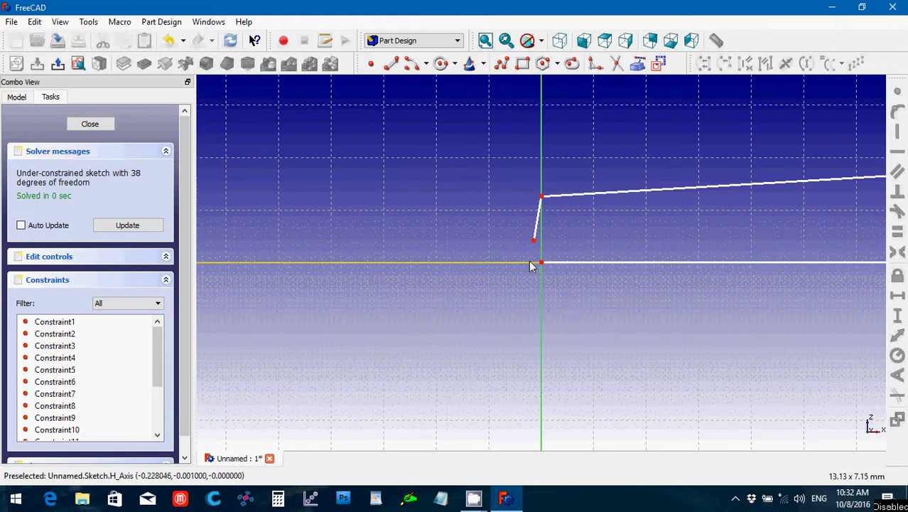
pyautogui.moveTo(521, 227); pyautogui.dragTo(577, 284)
pyautogui.click(897, 92)
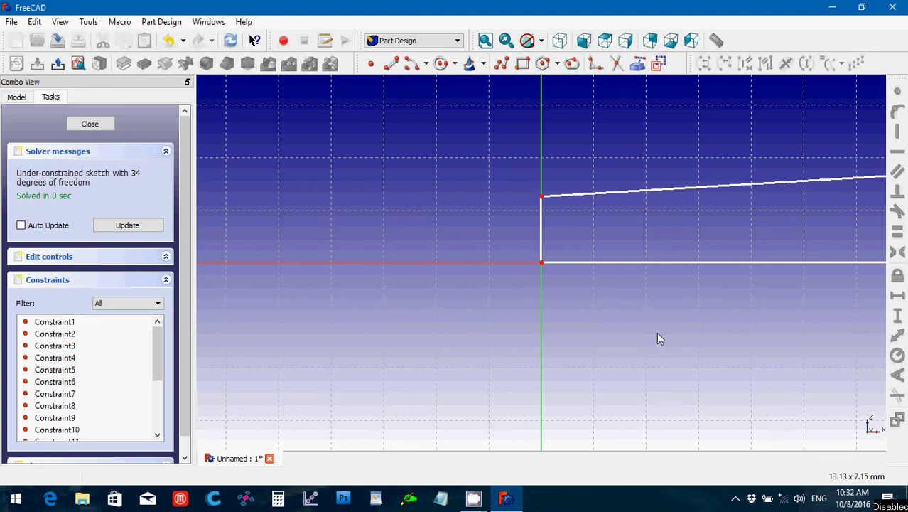
# Give the short left edge a 1.5 mm vertical distance and move its label aside
pyautogui.scroll(-6, 657, 334)
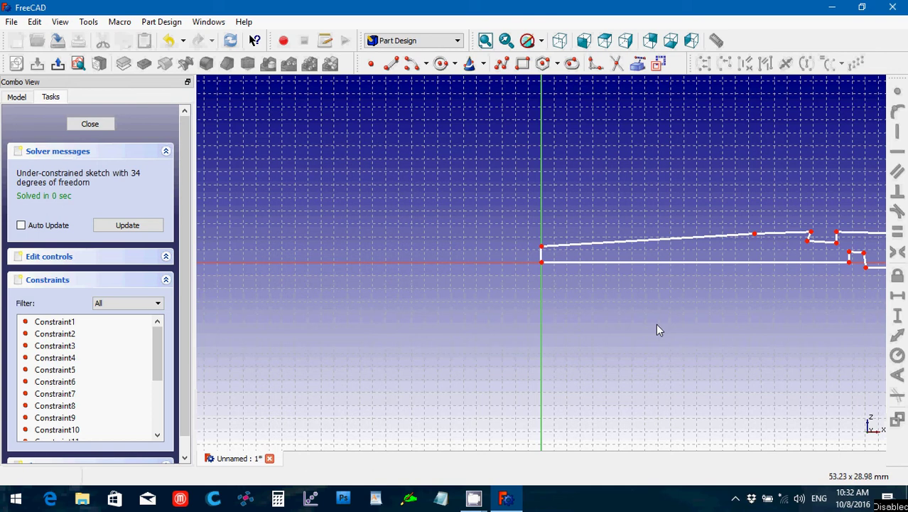
pyautogui.click(542, 257)
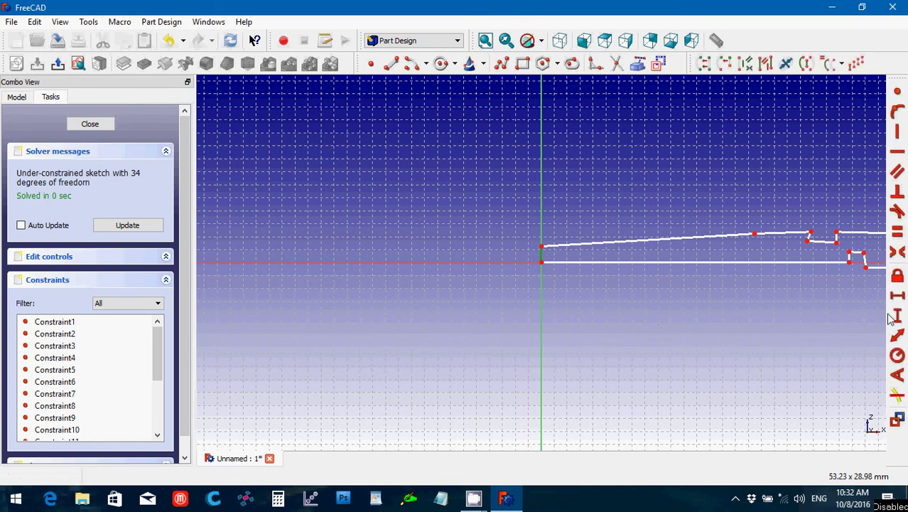
pyautogui.click(895, 318)
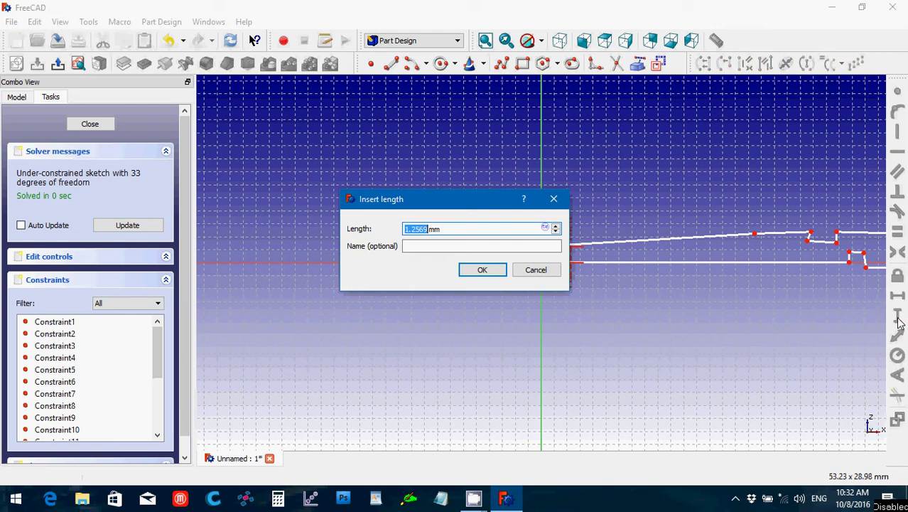
pyautogui.press('End')
pyautogui.press('BackSpace')
pyautogui.press('BackSpace')
pyautogui.press('BackSpace')
pyautogui.press('BackSpace')
pyautogui.press('BackSpace')
pyautogui.press('BackSpace')
pyautogui.press('BackSpace')
pyautogui.press('BackSpace')
pyautogui.press('BackSpace')
pyautogui.write('1.5')
pyautogui.press('Return')
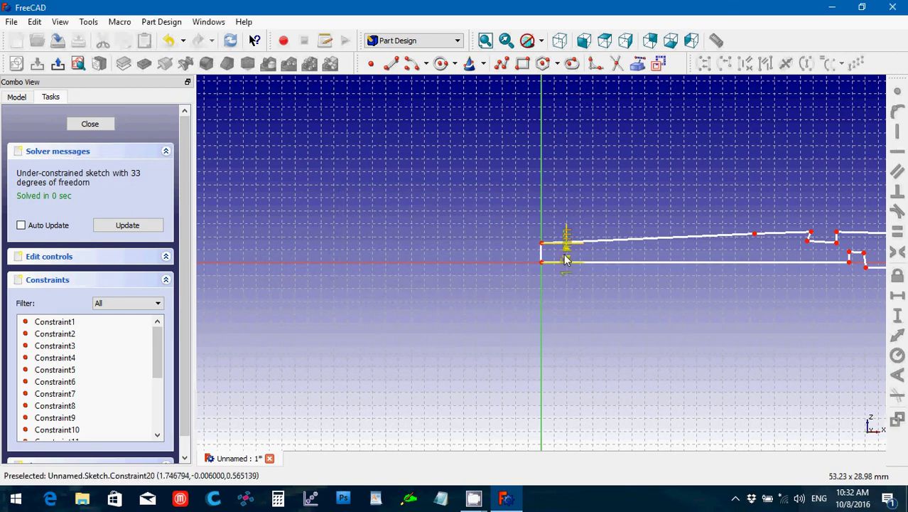
pyautogui.moveTo(567, 245); pyautogui.dragTo(471, 260)
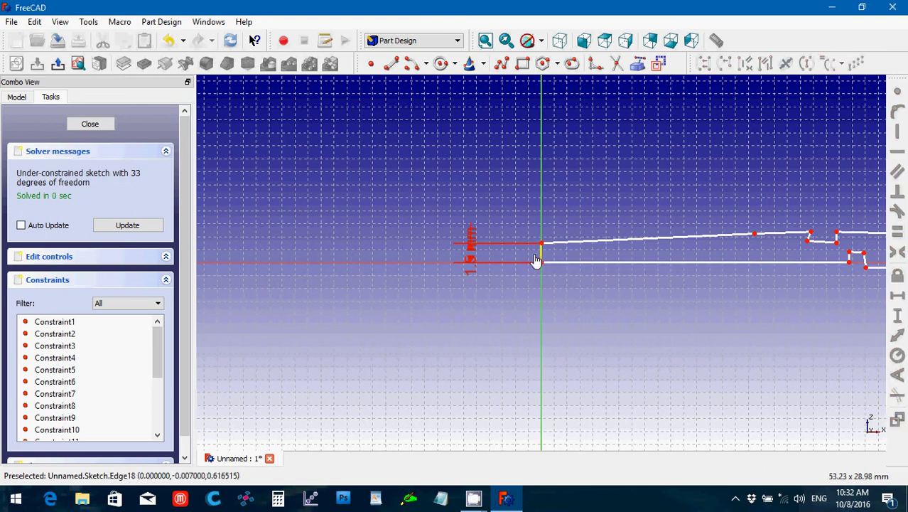
pyautogui.scroll(-2, 601, 292)
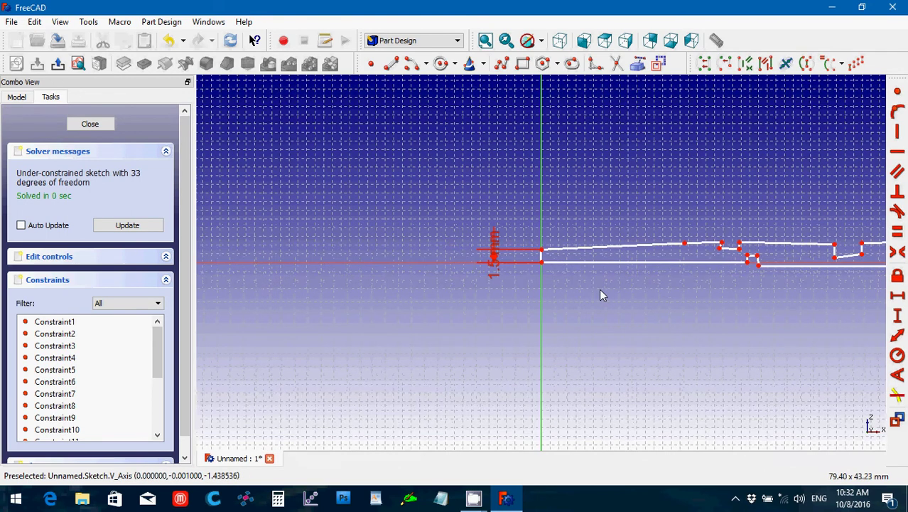
# Constrain the outline's bottom edge to a 45.5 mm horizontal distance
pyautogui.click(616, 261)
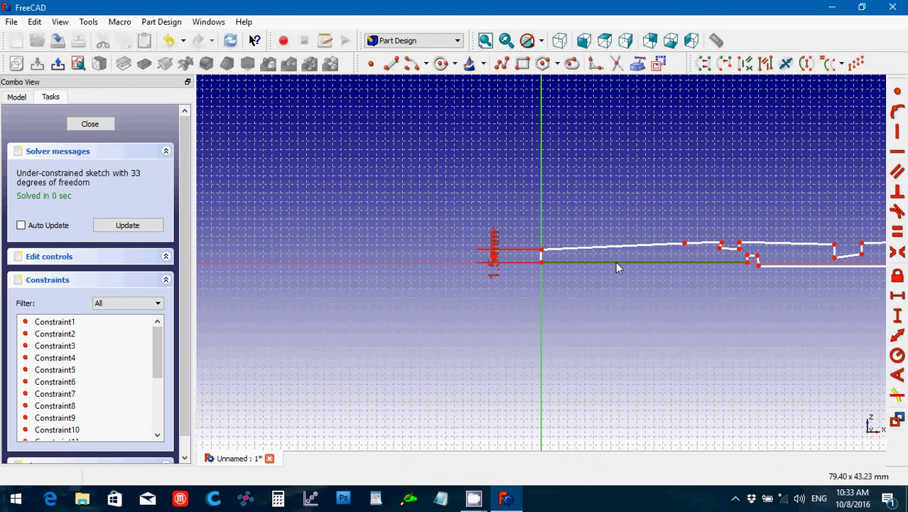
pyautogui.click(897, 299)
pyautogui.write('45.5')
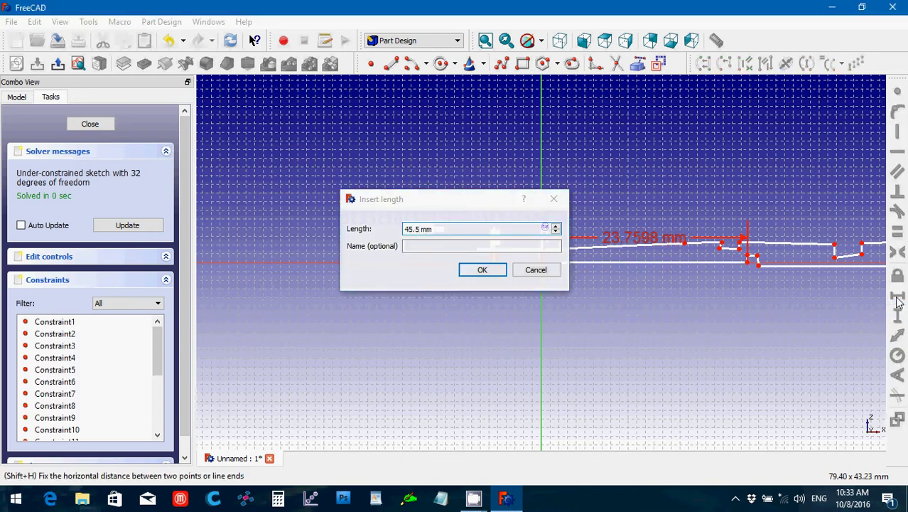
pyautogui.press('Return')
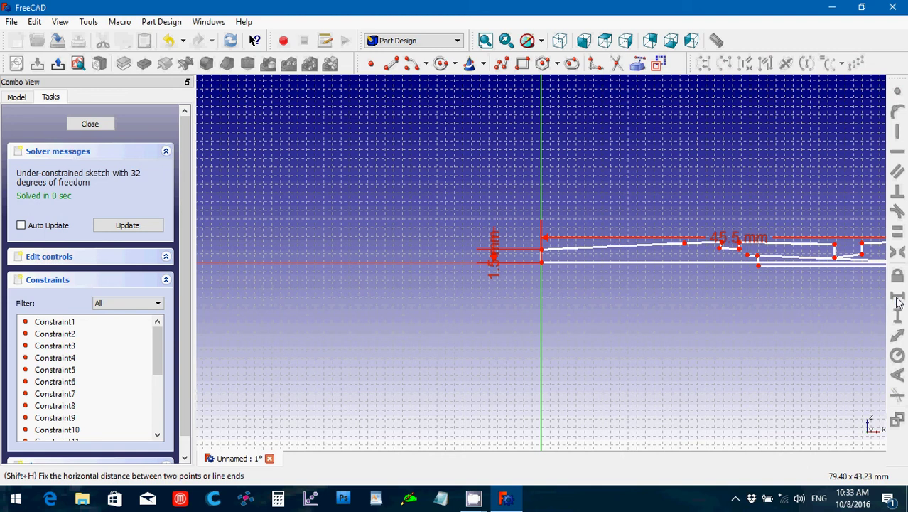
pyautogui.scroll(-3, 774, 412)
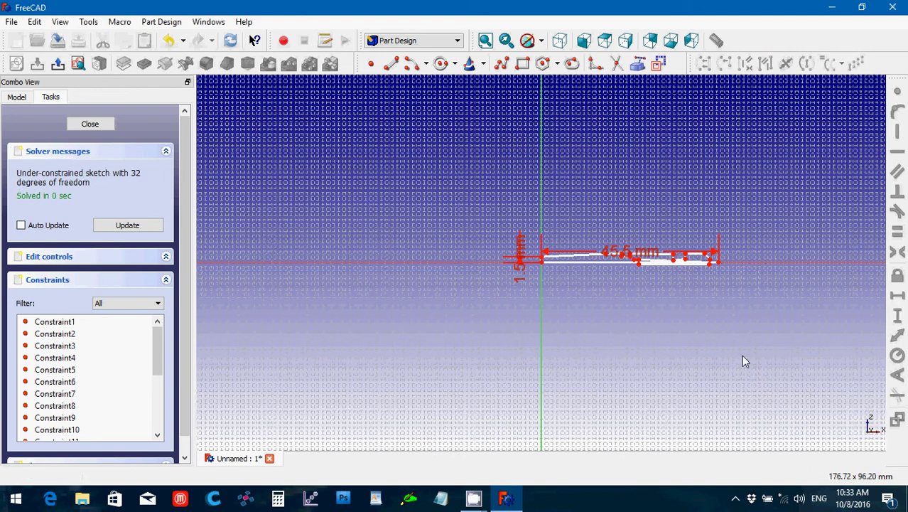
pyautogui.scroll(9, 685, 399)
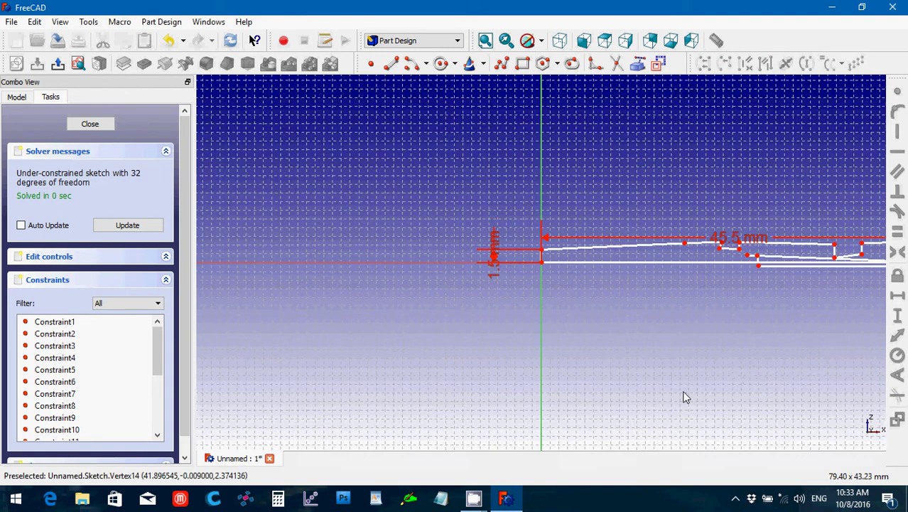
# Drag the stray vertices to the right end, forming a tapered tip near 51 mm
pyautogui.press('Right')
pyautogui.press('Right')
pyautogui.press('Right')
pyautogui.press('Right')
pyautogui.press('Right')
pyautogui.press('Right')
pyautogui.press('Right')
pyautogui.press('Right')
pyautogui.press('Right')
pyautogui.press('Right')
pyautogui.press('Right')
pyautogui.press('Right')
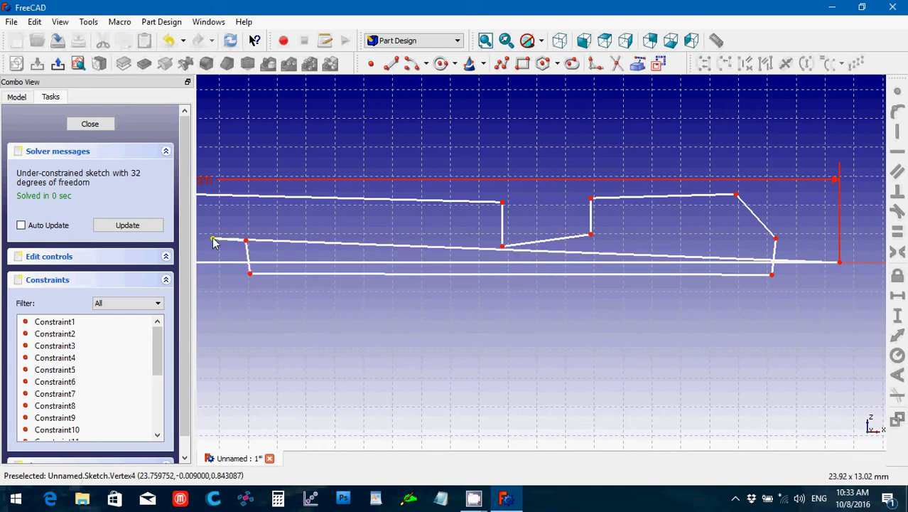
pyautogui.moveTo(213, 239)
pyautogui.mouseDown()
pyautogui.moveTo(865, 257)
pyautogui.moveTo(847, 260)
pyautogui.moveTo(841, 245)
pyautogui.mouseUp()
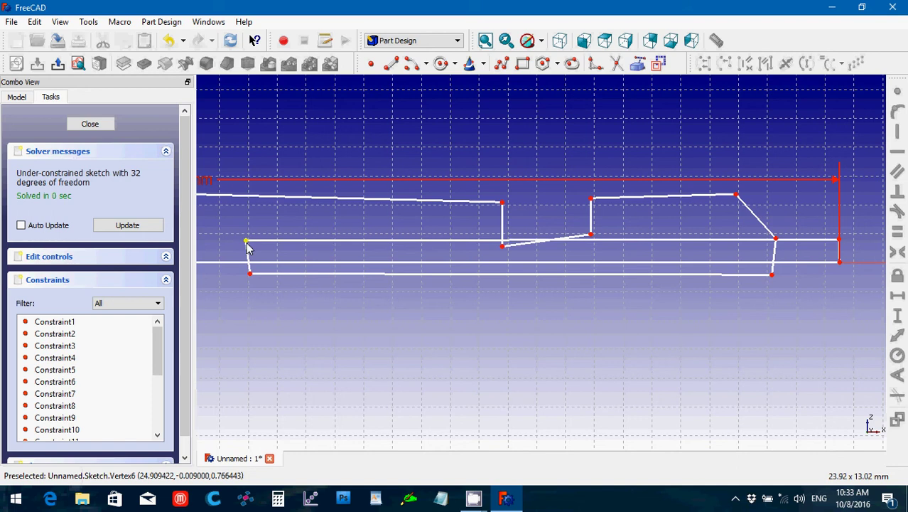
pyautogui.moveTo(246, 245)
pyautogui.mouseDown()
pyautogui.moveTo(751, 239)
pyautogui.moveTo(833, 256)
pyautogui.moveTo(865, 243)
pyautogui.mouseUp()
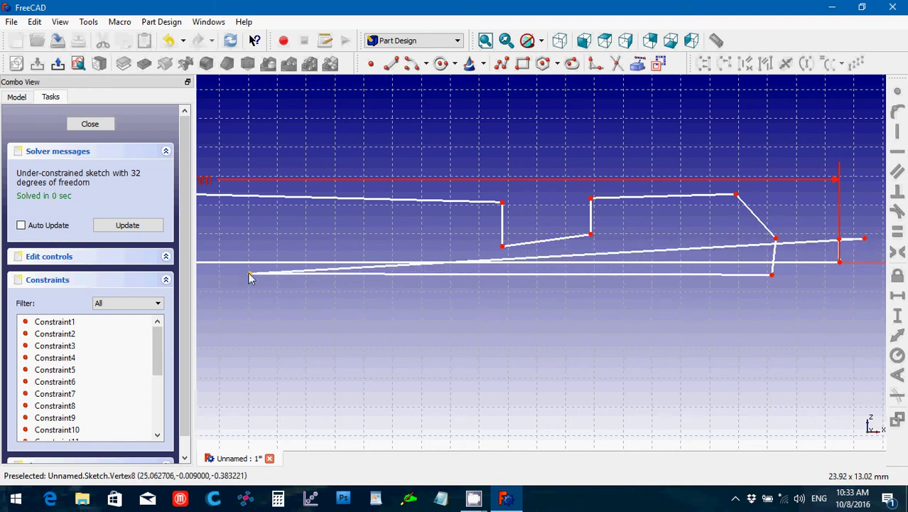
pyautogui.moveTo(249, 274); pyautogui.dragTo(853, 287)
pyautogui.scroll(-3, 789, 280)
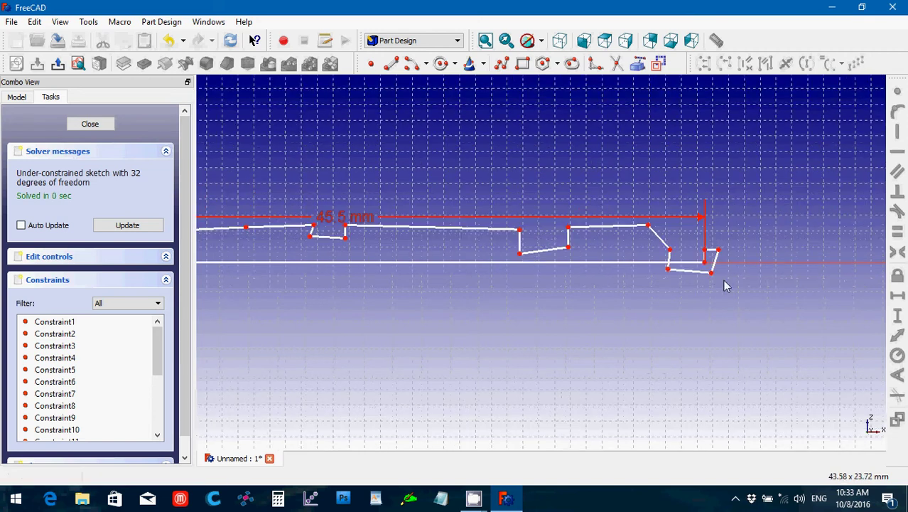
pyautogui.moveTo(713, 278)
pyautogui.mouseDown()
pyautogui.moveTo(744, 246)
pyautogui.moveTo(757, 263)
pyautogui.mouseUp()
# Reshape the right end and make the bottom-right edge horizontal
pyautogui.moveTo(670, 257); pyautogui.dragTo(769, 232)
pyautogui.moveTo(759, 265); pyautogui.dragTo(794, 265)
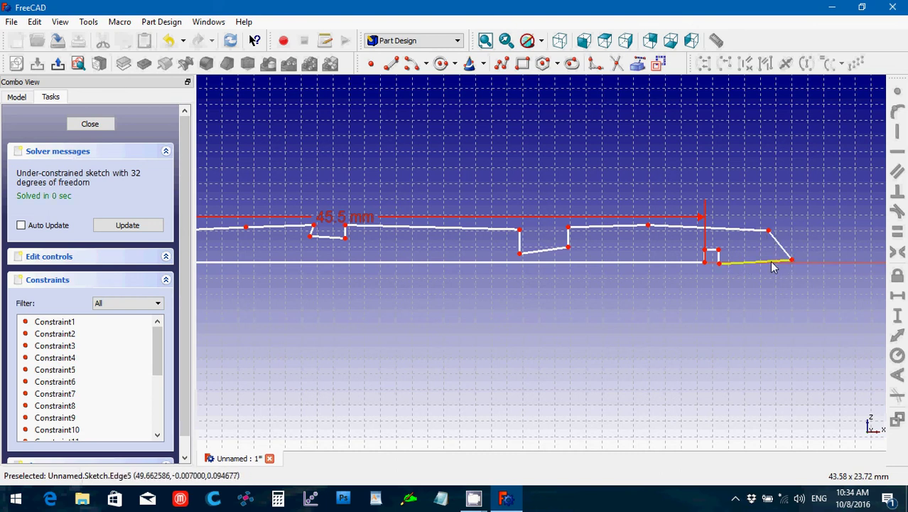
pyautogui.click(725, 263)
pyautogui.click(897, 151)
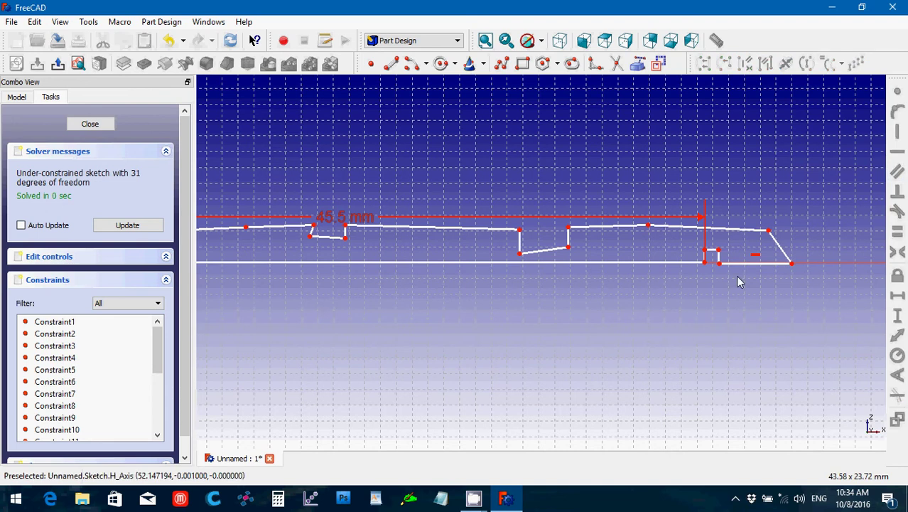
# Place the tip vertex onto the horizontal axis
pyautogui.click(791, 263)
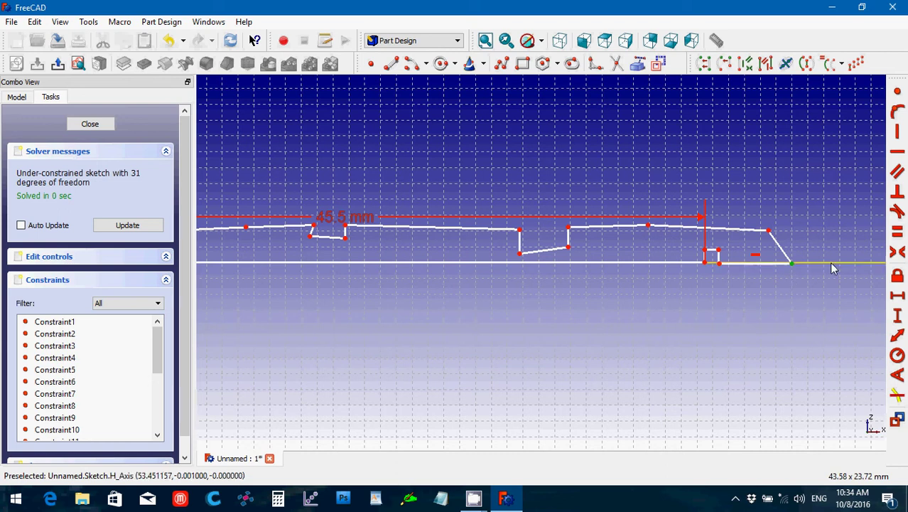
pyautogui.click(820, 264)
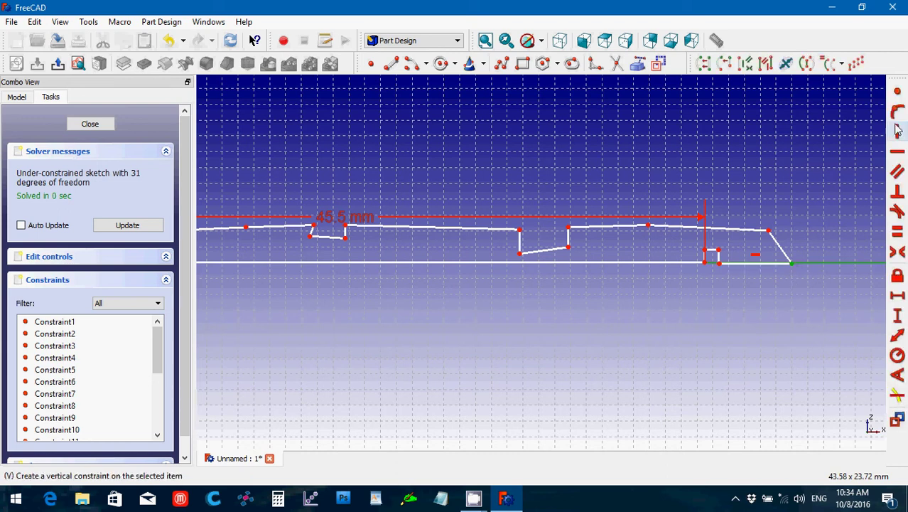
pyautogui.click(896, 112)
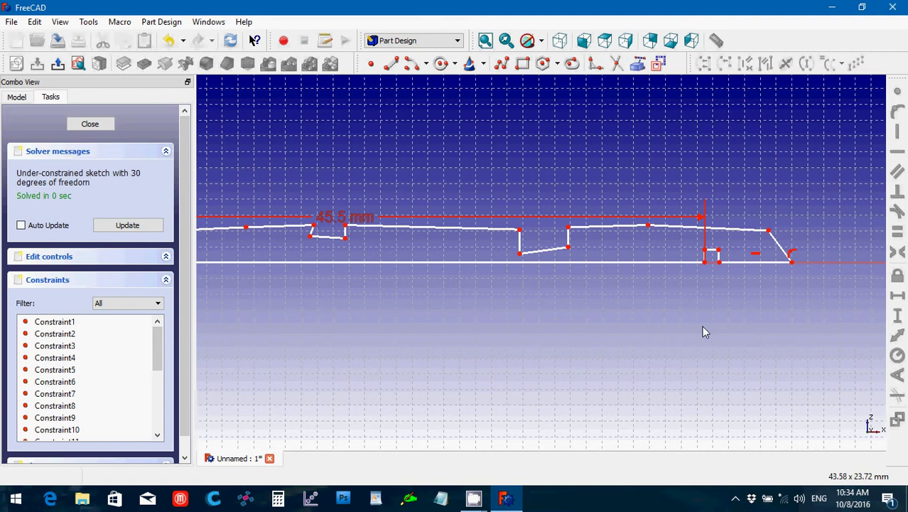
# Constrain the bottom line to 24.5 mm horizontally and drag the right-end vertices into shape
pyautogui.click(766, 262)
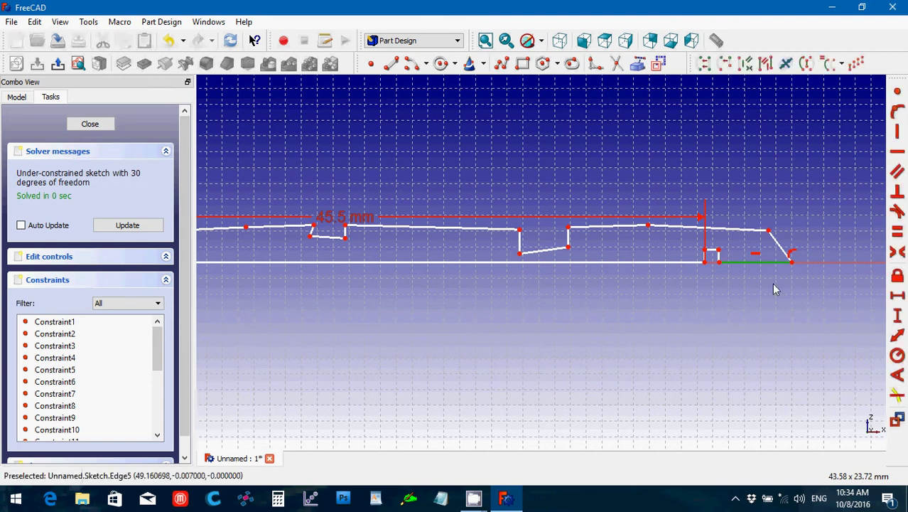
pyautogui.click(896, 297)
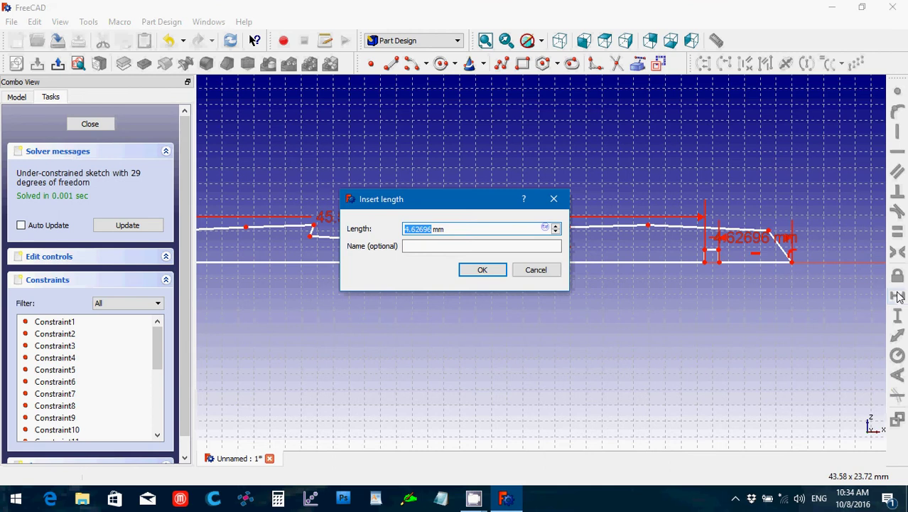
pyautogui.write('24.5')
pyautogui.press('Return')
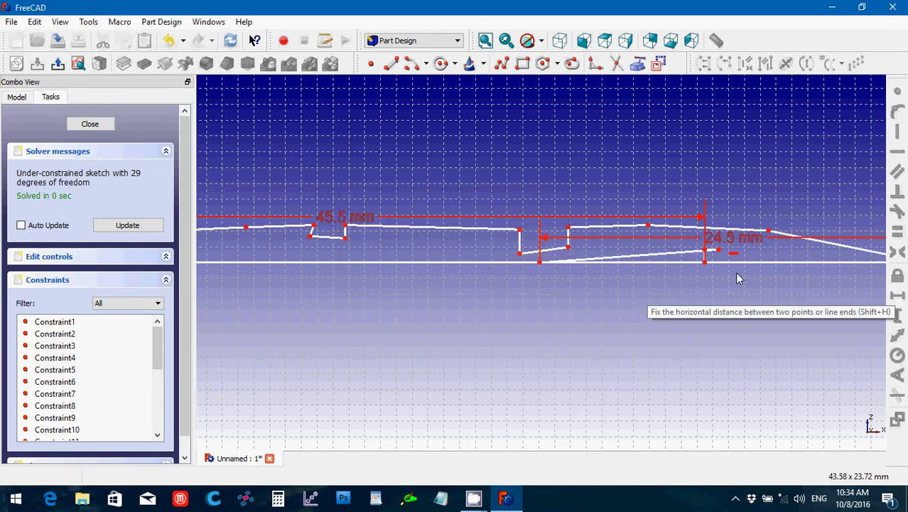
pyautogui.moveTo(718, 250); pyautogui.dragTo(865, 277)
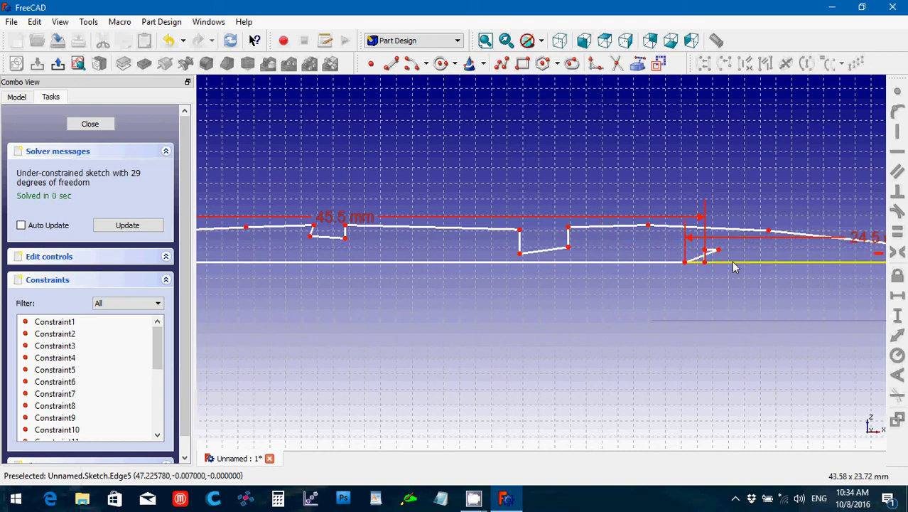
pyautogui.moveTo(735, 270); pyautogui.dragTo(789, 272)
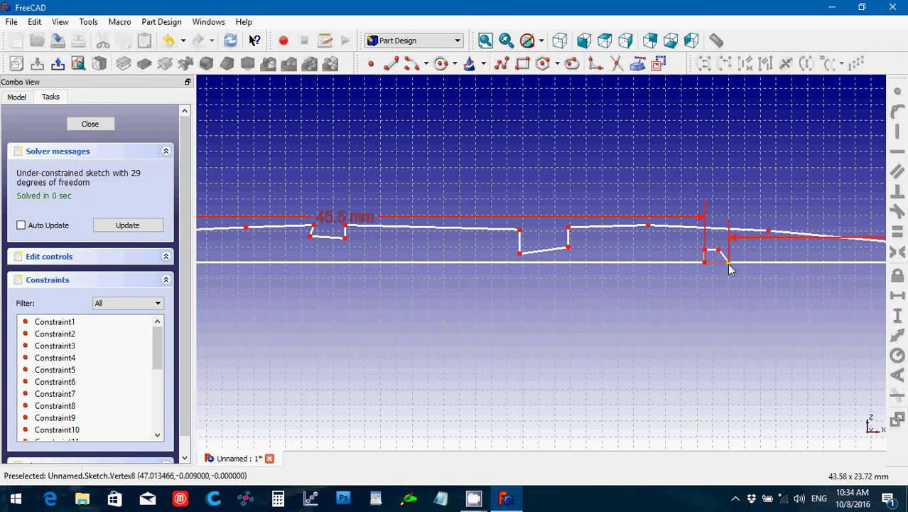
pyautogui.moveTo(729, 268); pyautogui.dragTo(720, 270)
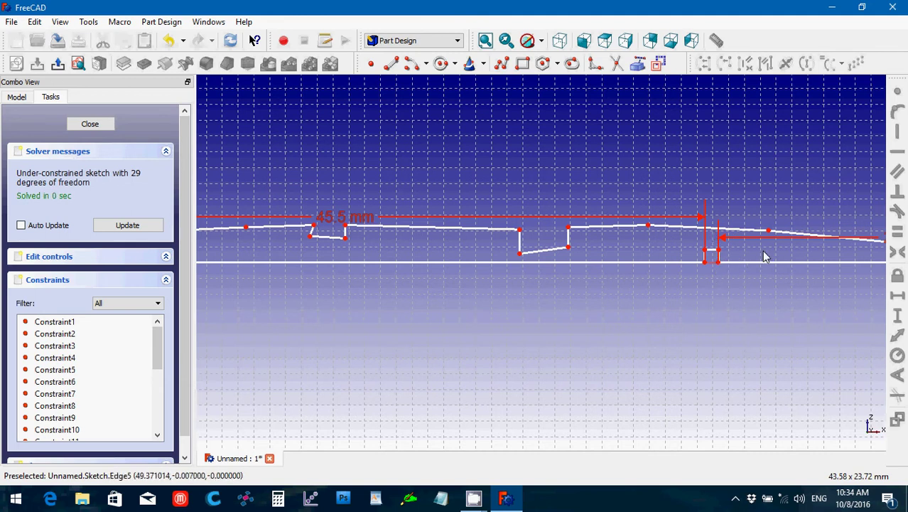
# Move the 24.5 mm and 45.5 mm dimension labels below the profile and zoom into the notch
pyautogui.scroll(-4, 764, 245)
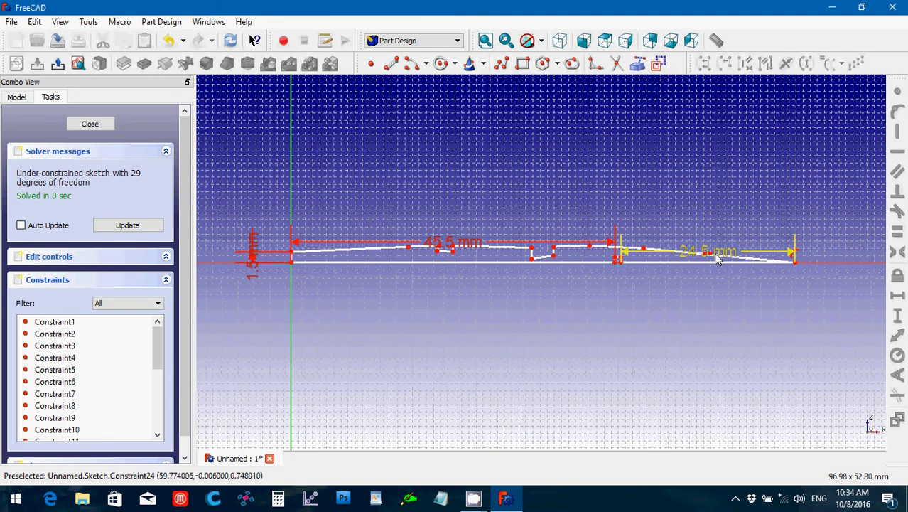
pyautogui.moveTo(718, 262); pyautogui.dragTo(721, 328)
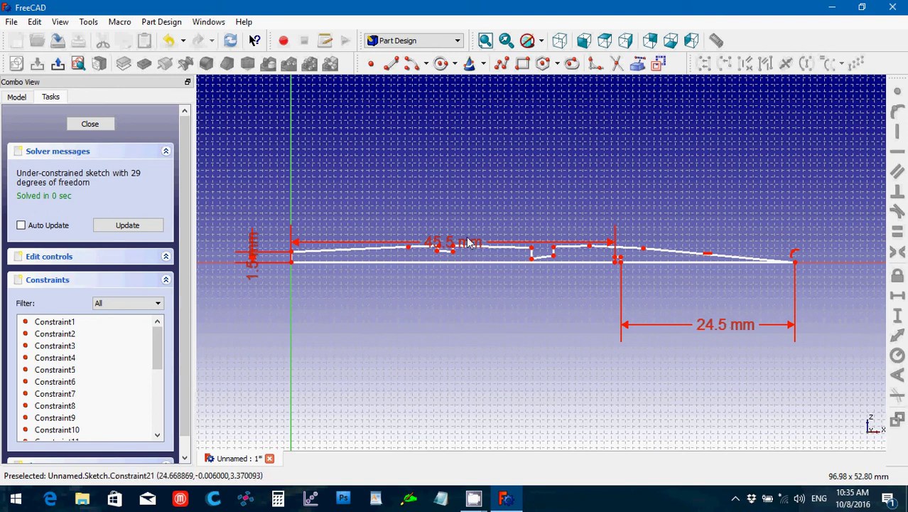
pyautogui.moveTo(472, 245); pyautogui.dragTo(481, 359)
pyautogui.scroll(4, 684, 299)
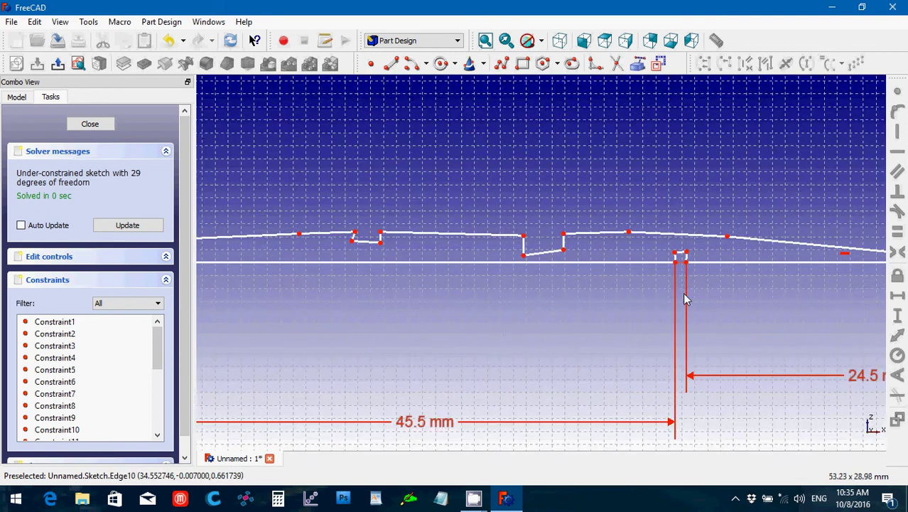
pyautogui.scroll(3, 684, 300)
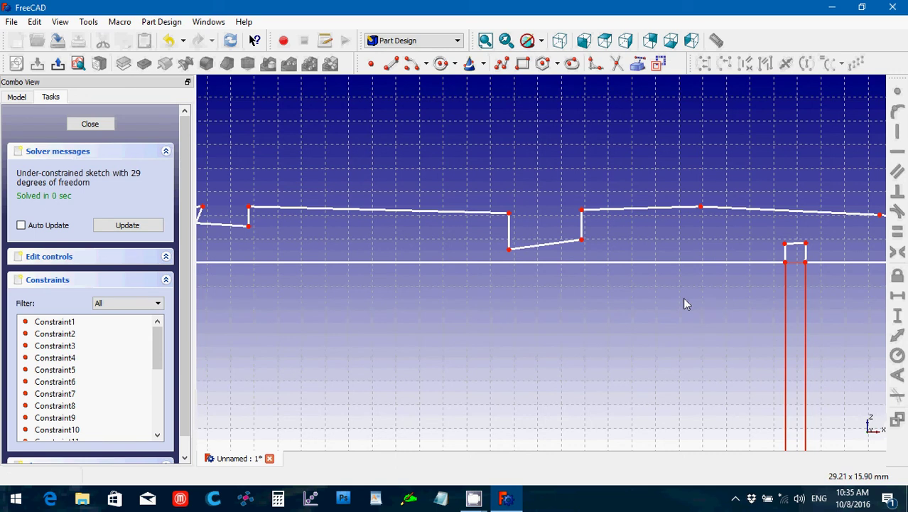
# Make the notch's small top edge horizontal and 3.5 mm wide
pyautogui.click(794, 245)
pyautogui.click(896, 152)
pyautogui.click(796, 244)
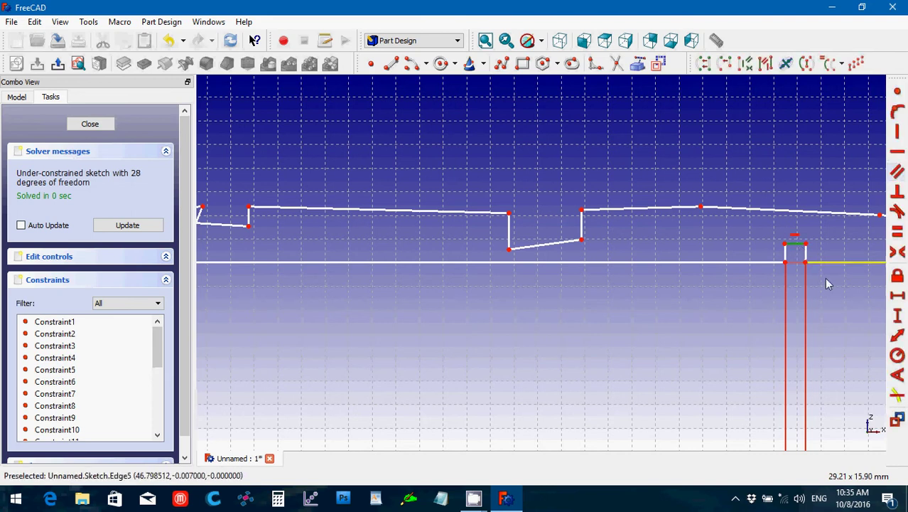
pyautogui.click(898, 298)
pyautogui.write('3.5')
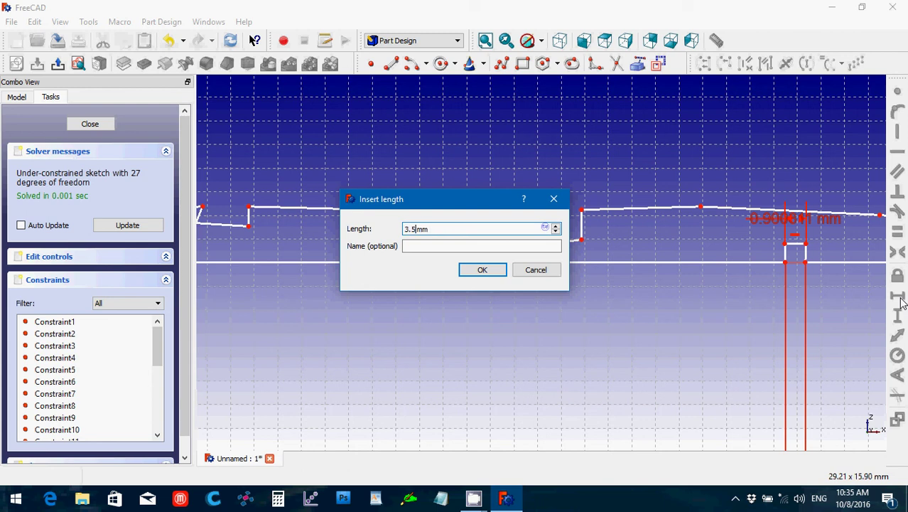
pyautogui.press('Return')
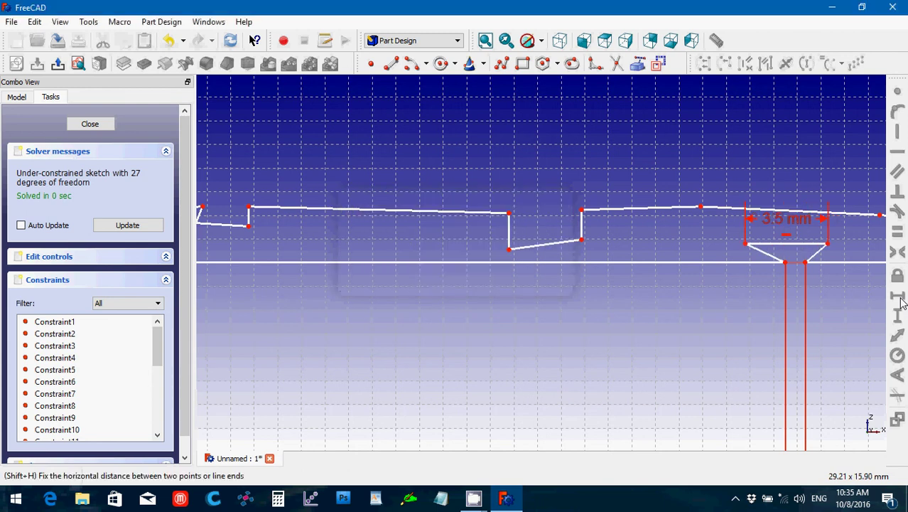
# Set 3.5 mm between the notch's lower corners and make its sloped edge horizontal
pyautogui.click(786, 265)
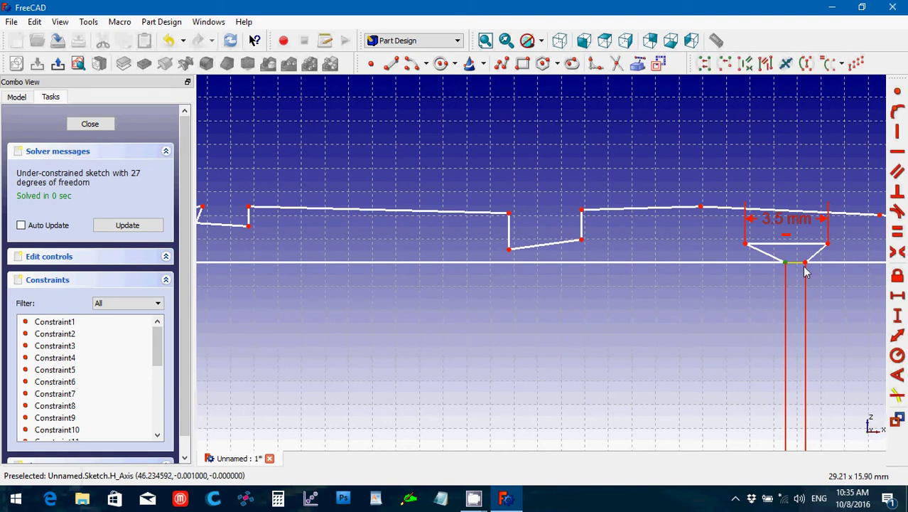
pyautogui.click(805, 264)
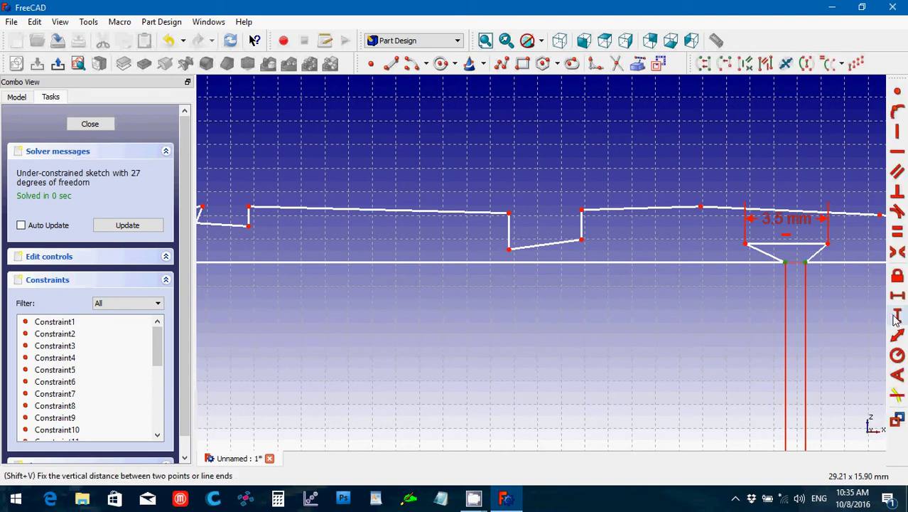
pyautogui.click(897, 302)
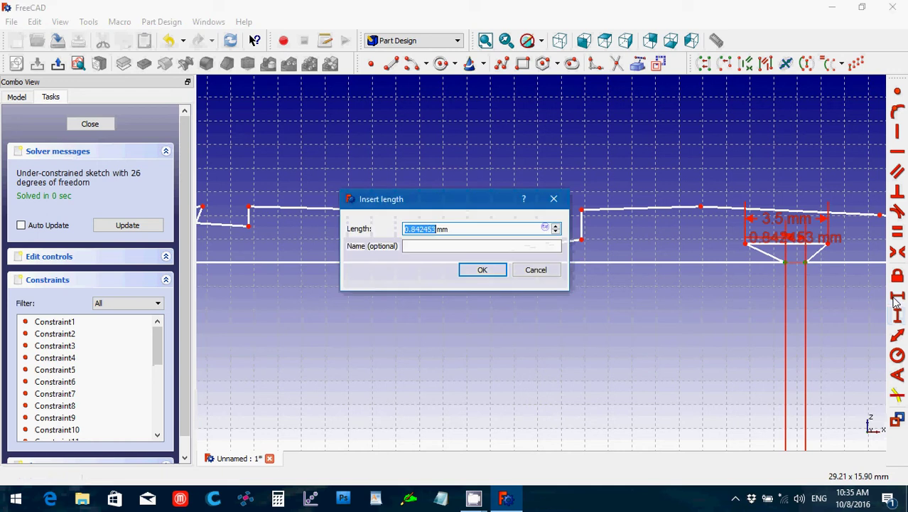
pyautogui.write('3.5')
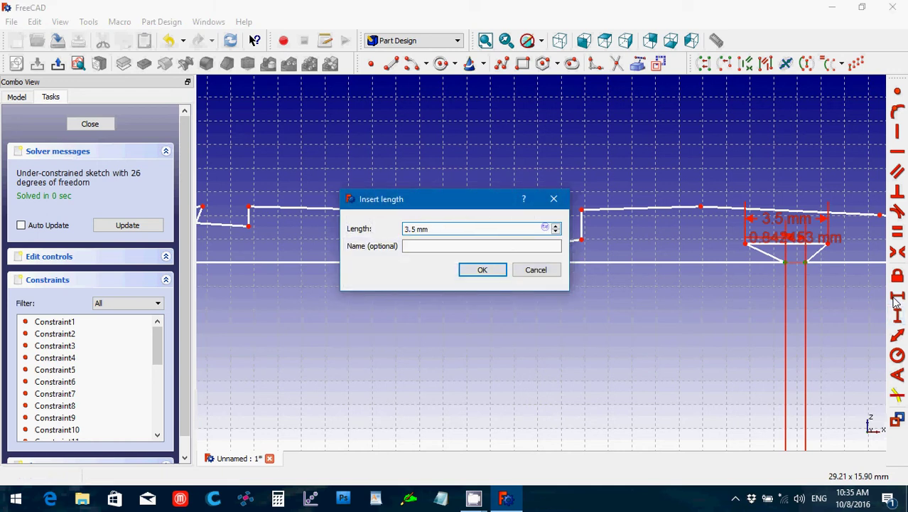
pyautogui.press('Return')
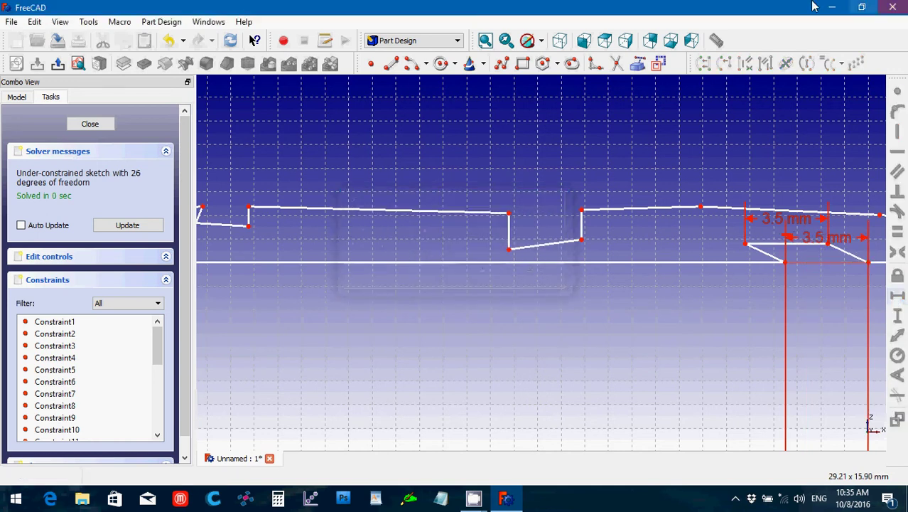
pyautogui.click(761, 256)
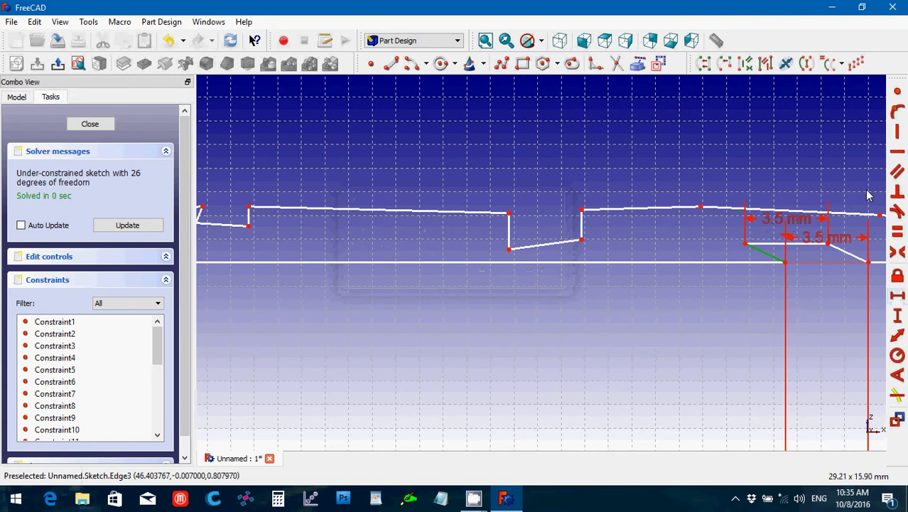
pyautogui.click(896, 139)
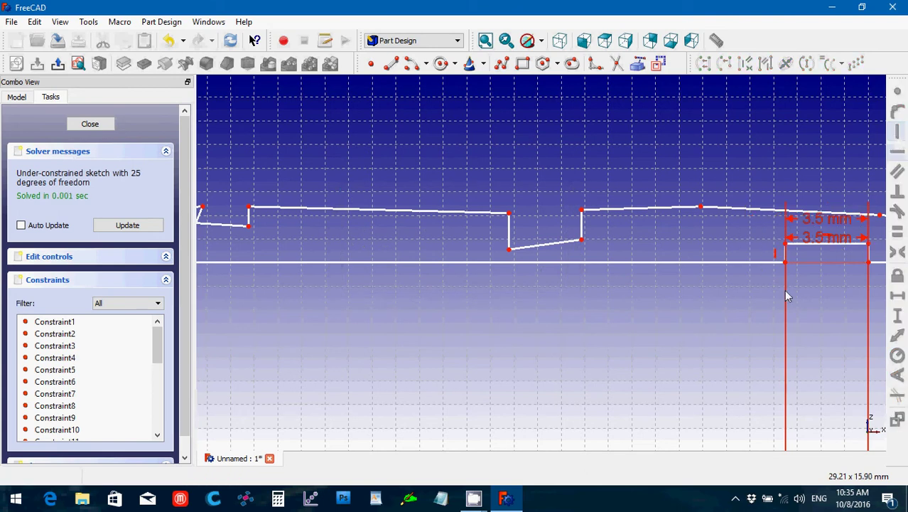
# Move both 3.5 mm dimension labels down below the sketch
pyautogui.moveTo(811, 238); pyautogui.dragTo(834, 320)
pyautogui.click(821, 219)
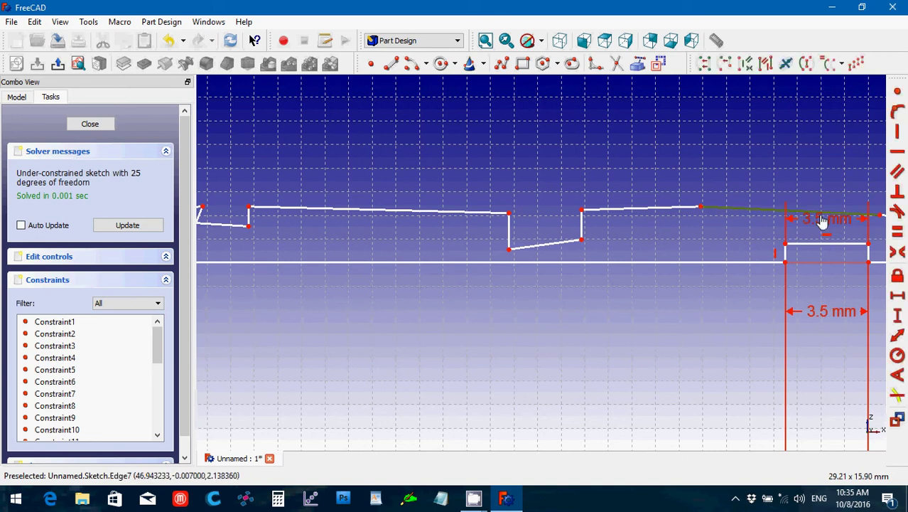
pyautogui.moveTo(823, 220); pyautogui.dragTo(825, 295)
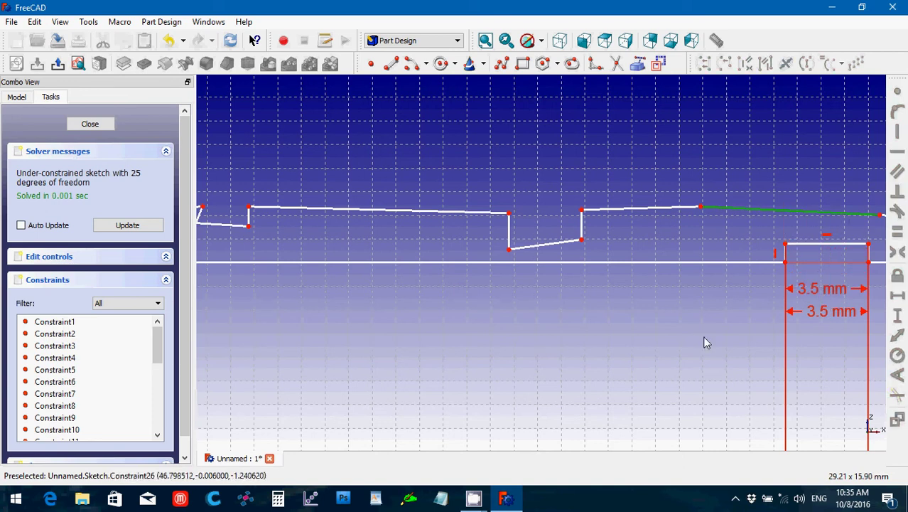
pyautogui.scroll(-3, 706, 340)
pyautogui.scroll(2, 706, 342)
pyautogui.scroll(2, 706, 342)
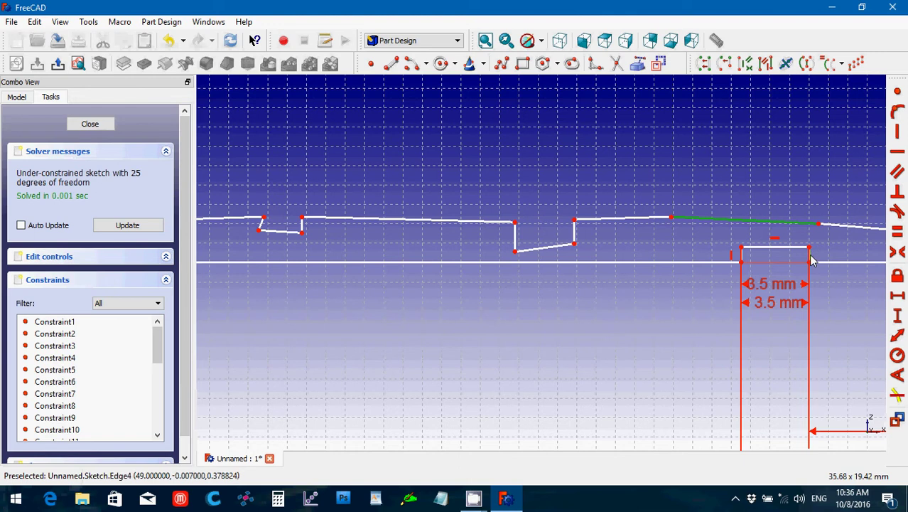
# Give the notch's short vertical edge a 2.5 mm vertical distance and put its corner on the horizontal axis
pyautogui.click(897, 320)
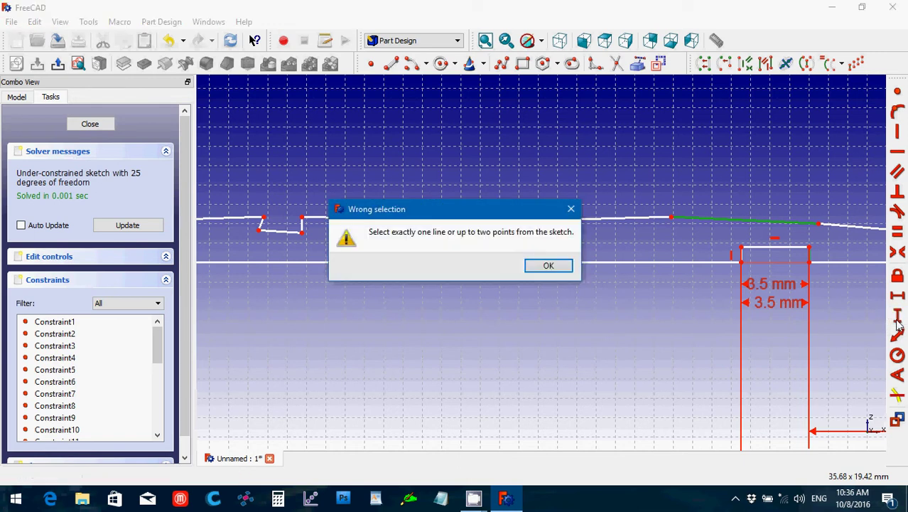
pyautogui.click(538, 267)
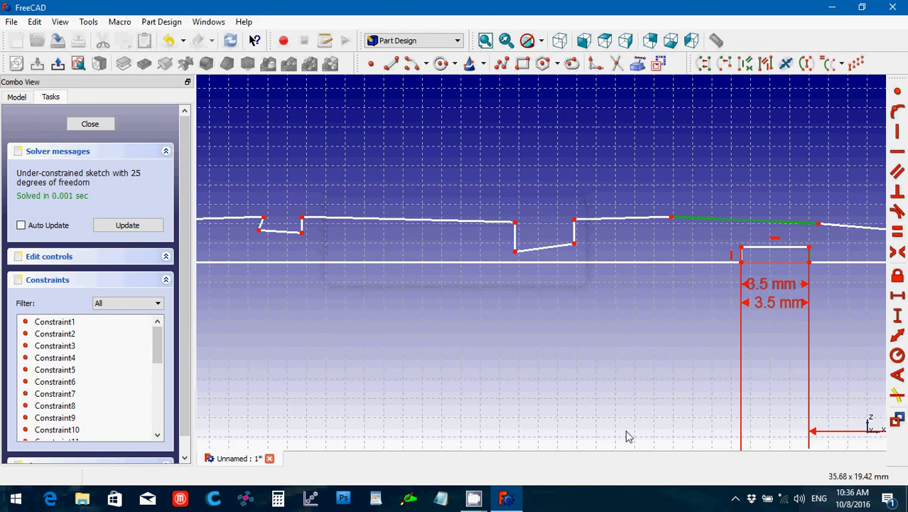
pyautogui.click(743, 261)
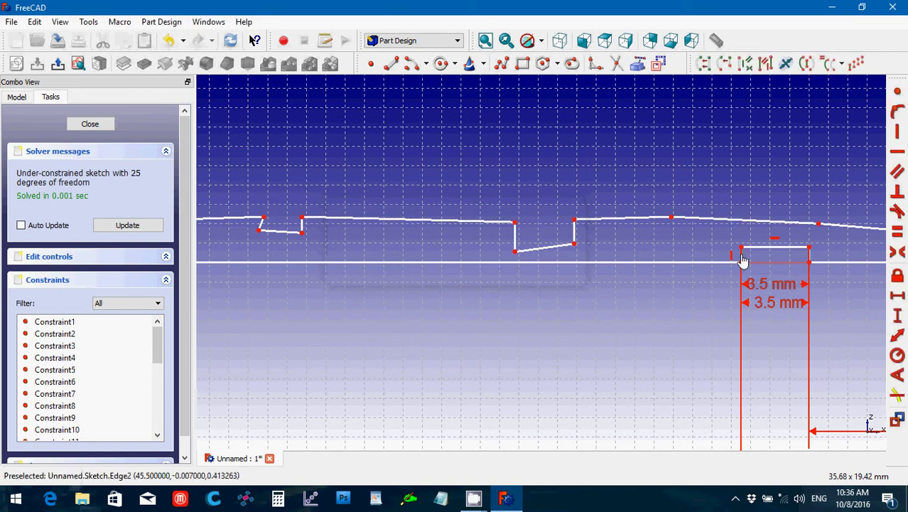
pyautogui.click(898, 317)
pyautogui.write('2.5')
pyautogui.press('Return')
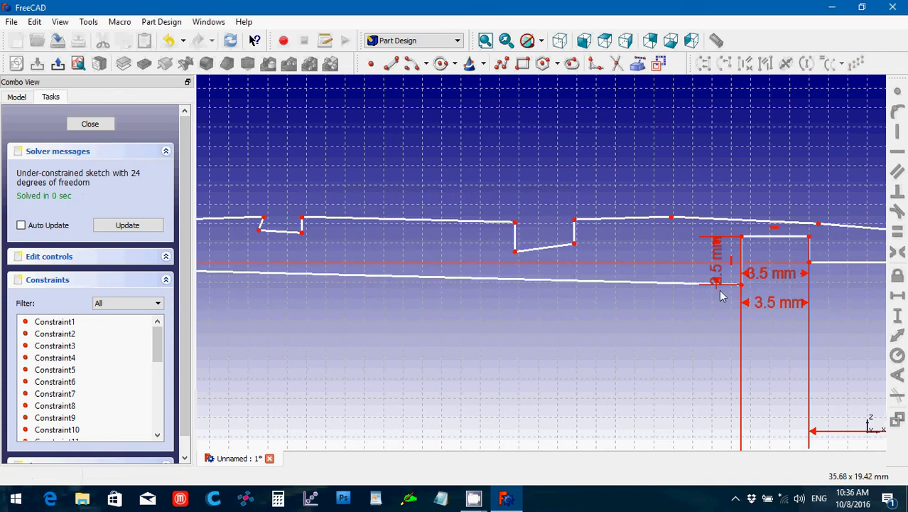
pyautogui.click(748, 264)
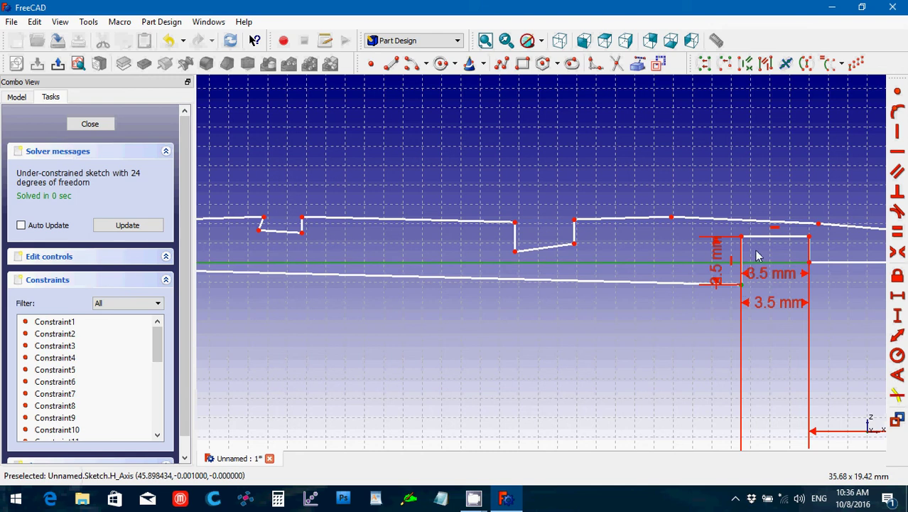
pyautogui.click(898, 111)
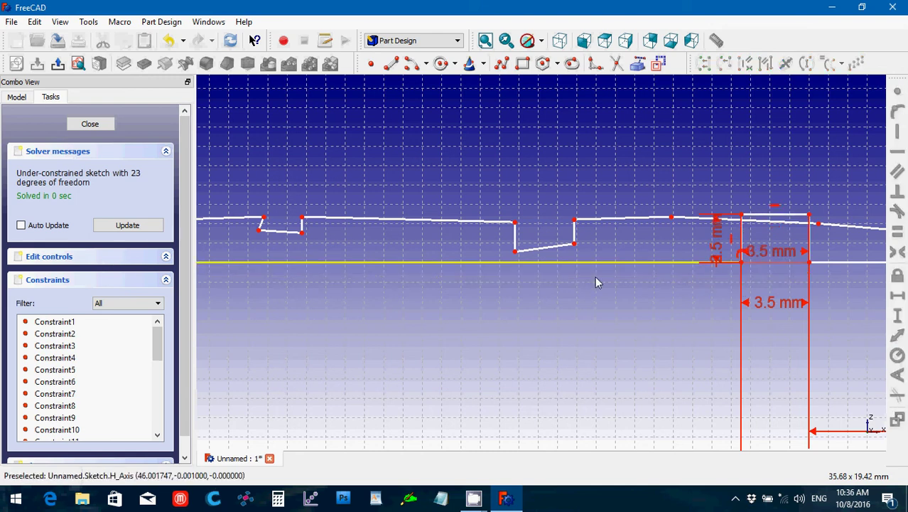
# Pull the top vertices up to form a raised peak toward the left and re-angle the long edge
pyautogui.scroll(-4, 606, 304)
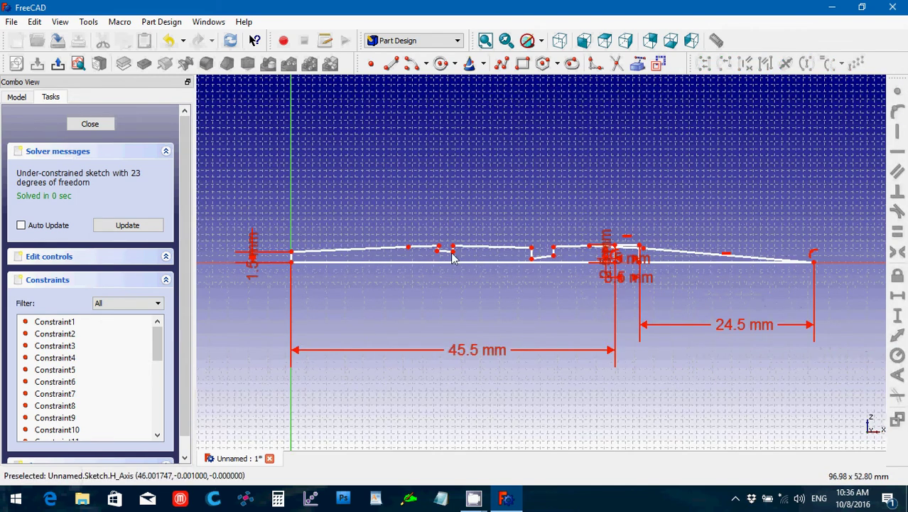
pyautogui.moveTo(410, 249); pyautogui.dragTo(409, 213)
pyautogui.moveTo(439, 246)
pyautogui.mouseDown()
pyautogui.moveTo(432, 221)
pyautogui.moveTo(452, 231)
pyautogui.moveTo(437, 243)
pyautogui.moveTo(452, 245)
pyautogui.mouseUp()
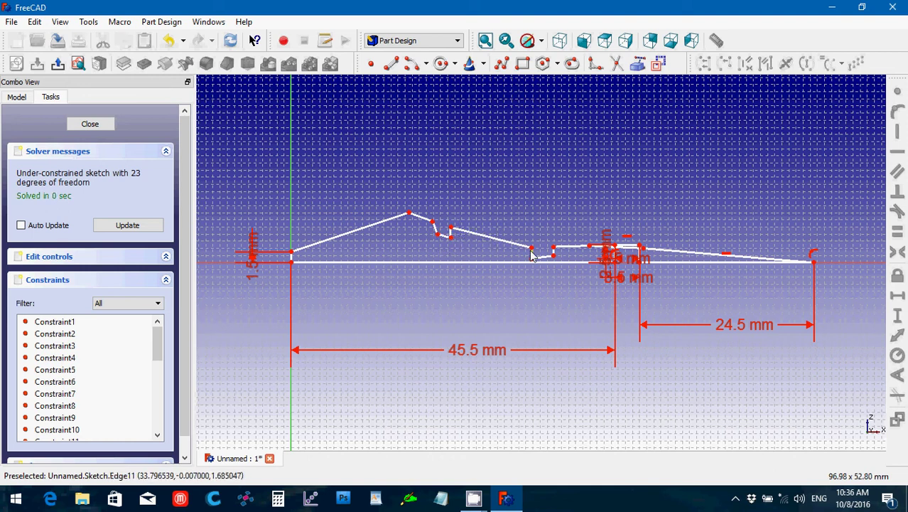
pyautogui.moveTo(532, 247)
pyautogui.mouseDown()
pyautogui.moveTo(532, 234)
pyautogui.moveTo(543, 256)
pyautogui.moveTo(553, 235)
pyautogui.moveTo(553, 245)
pyautogui.mouseUp()
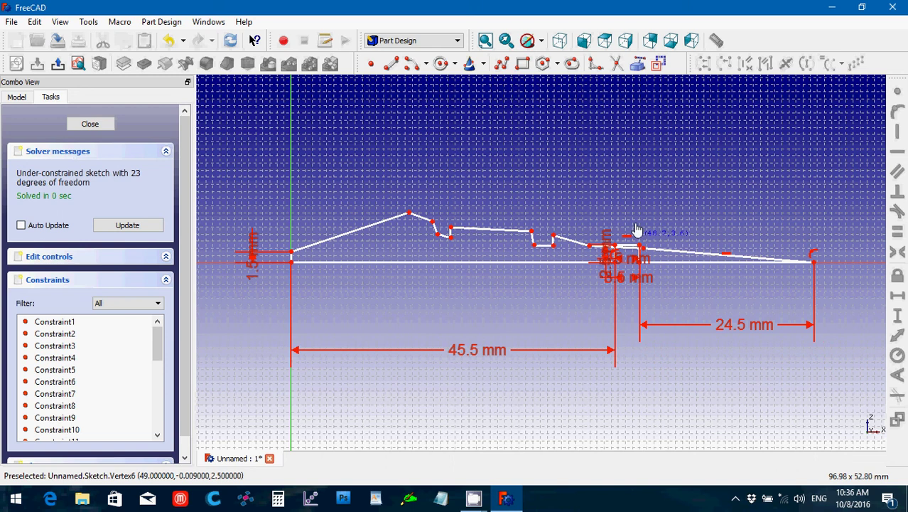
pyautogui.scroll(-2, 640, 260)
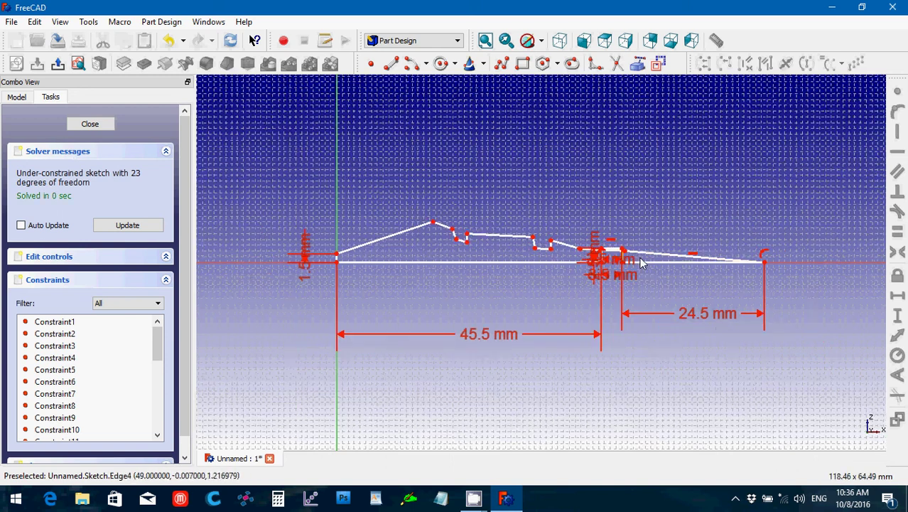
pyautogui.scroll(5, 641, 261)
pyautogui.scroll(4, 640, 262)
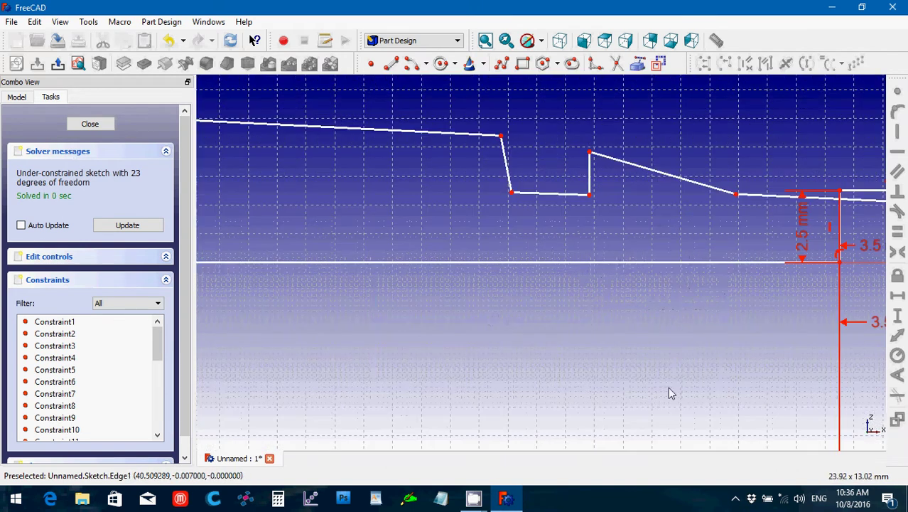
# Raise the sloped edge above the notch and slide the top vertices right along the slope
pyautogui.press('Right')
pyautogui.press('Right')
pyautogui.press('Right')
pyautogui.press('Right')
pyautogui.press('Right')
pyautogui.press('Right')
pyautogui.press('Right')
pyautogui.press('Right')
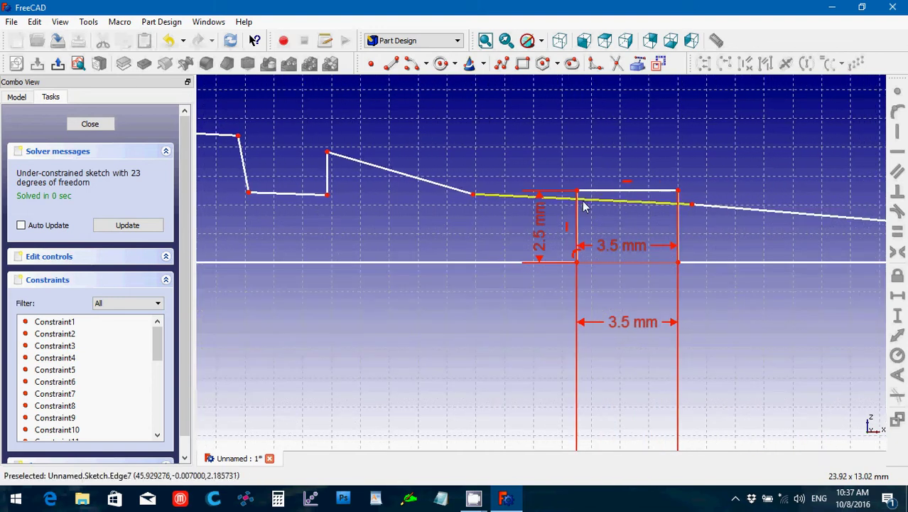
pyautogui.moveTo(561, 197); pyautogui.dragTo(562, 121)
pyautogui.scroll(-6, 608, 244)
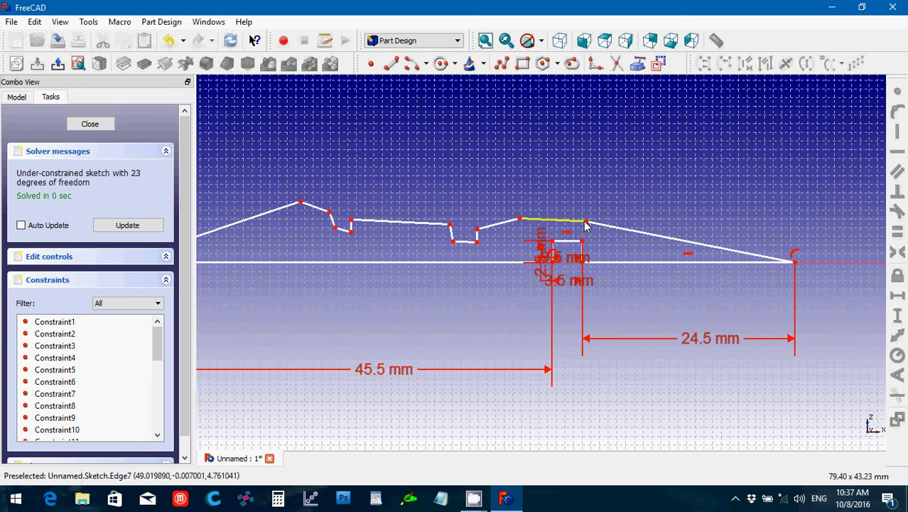
pyautogui.moveTo(587, 224); pyautogui.dragTo(777, 242)
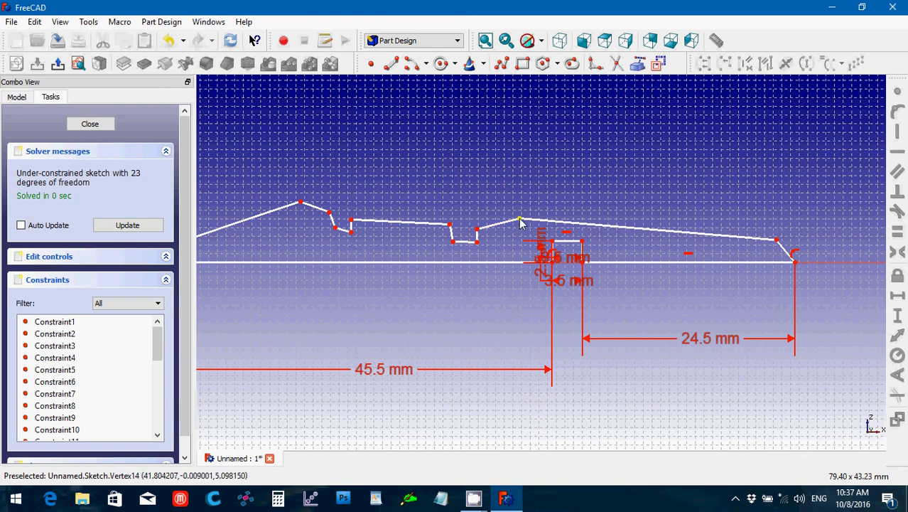
pyautogui.moveTo(521, 219); pyautogui.dragTo(618, 223)
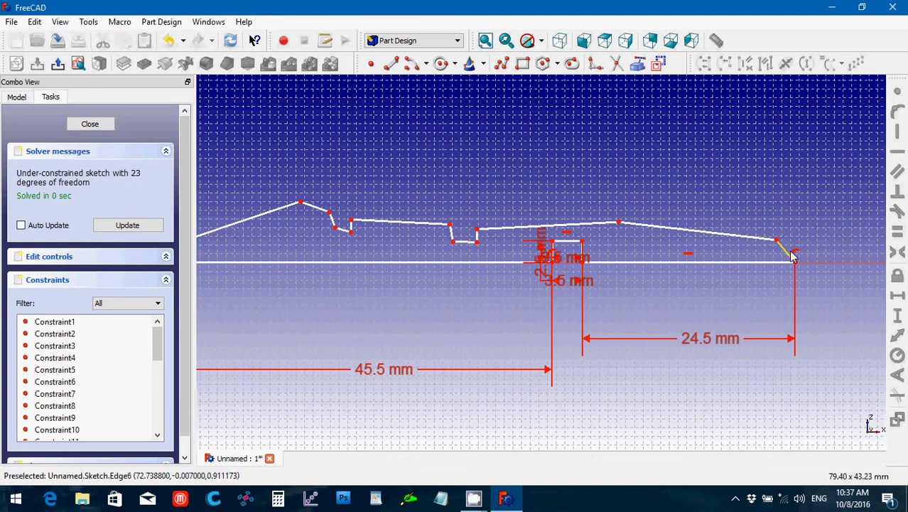
pyautogui.click(788, 257)
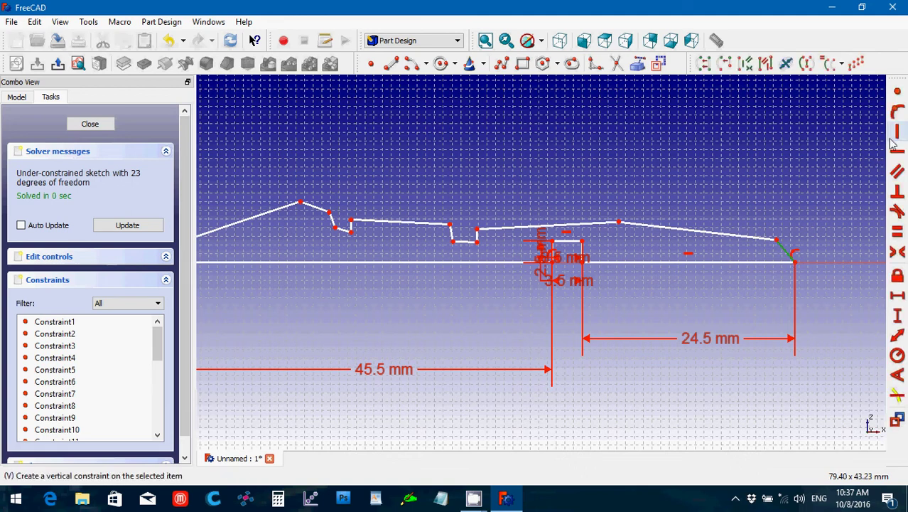
# Make the short right-end edge vertical and give the right-end vertex a 3 mm vertical distance
pyautogui.click(897, 130)
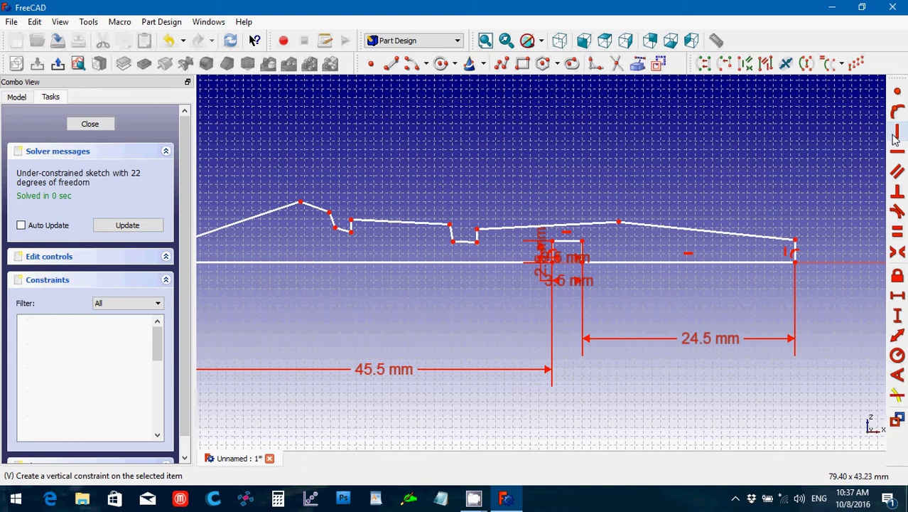
pyautogui.click(796, 251)
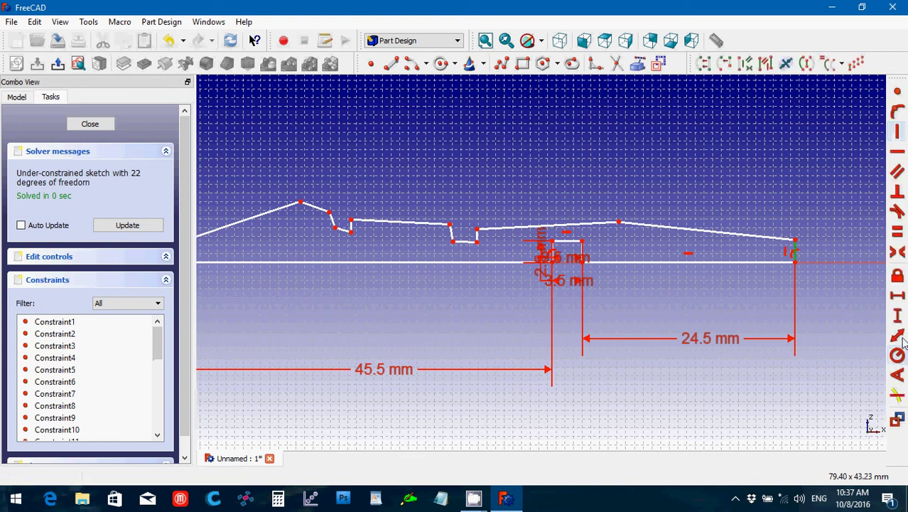
pyautogui.click(899, 321)
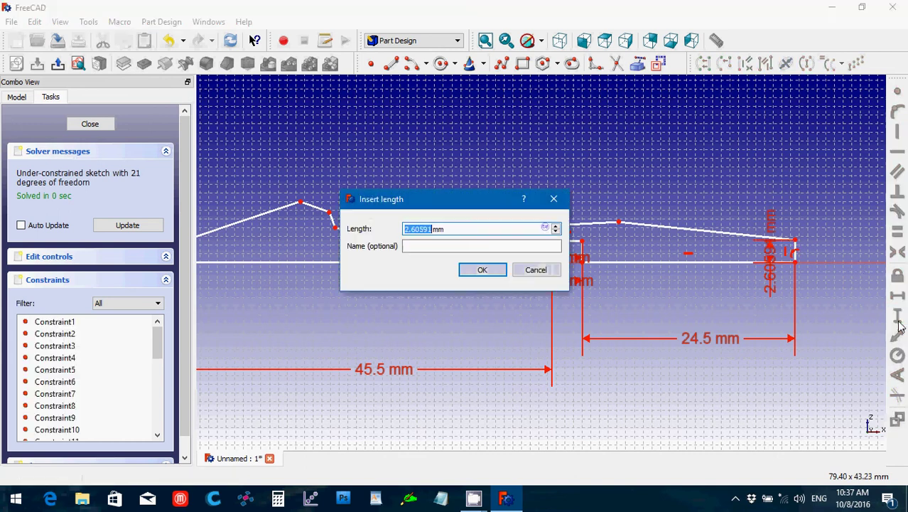
pyautogui.write('3')
pyautogui.press('Return')
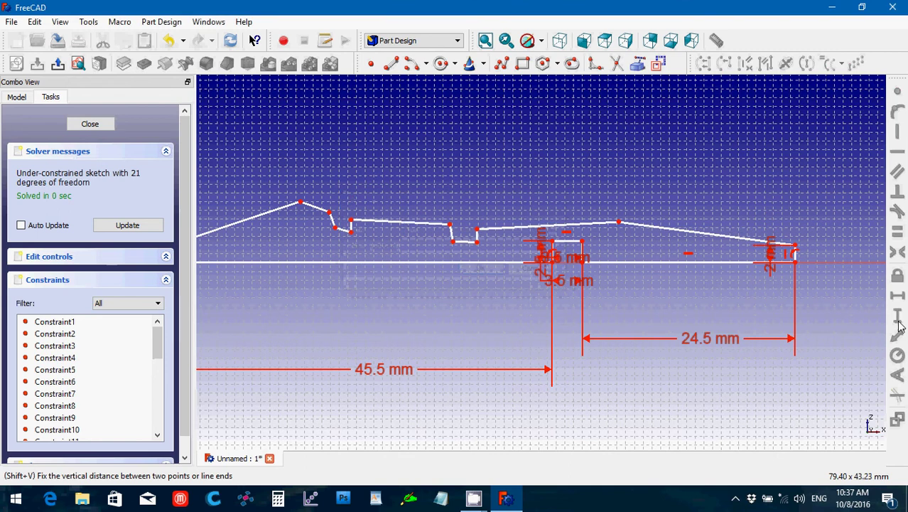
pyautogui.scroll(-1, 337, 390)
pyautogui.scroll(-1, 336, 391)
pyautogui.scroll(1, 336, 391)
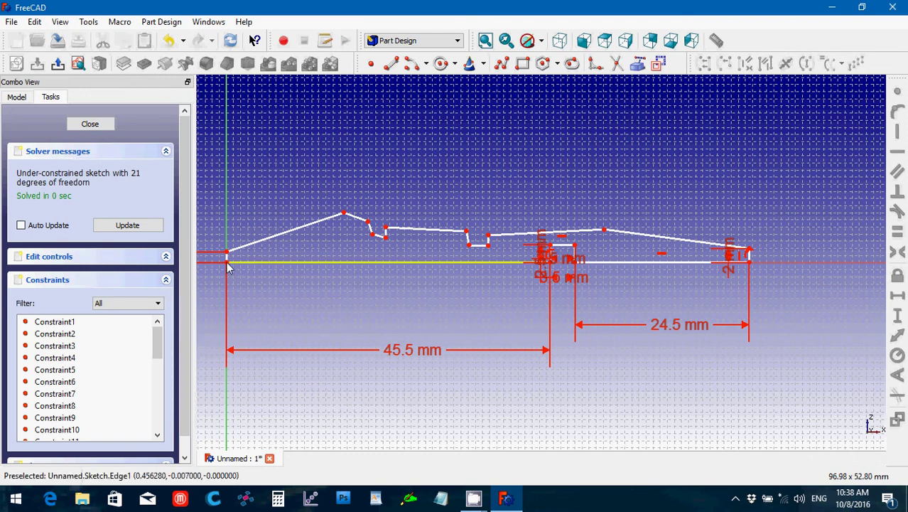
# Constrain the peak vertex to a 5.8 mm vertical distance
pyautogui.click(343, 214)
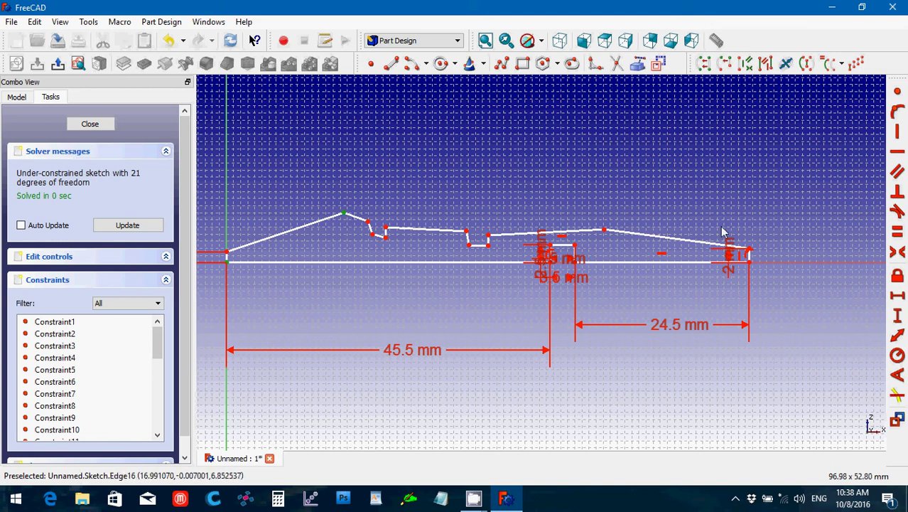
pyautogui.click(897, 319)
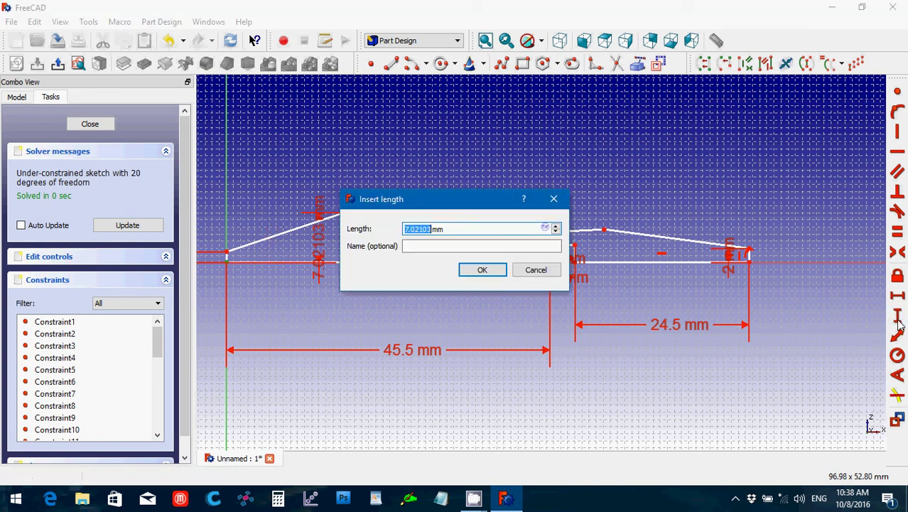
pyautogui.write('5.8')
pyautogui.press('Return')
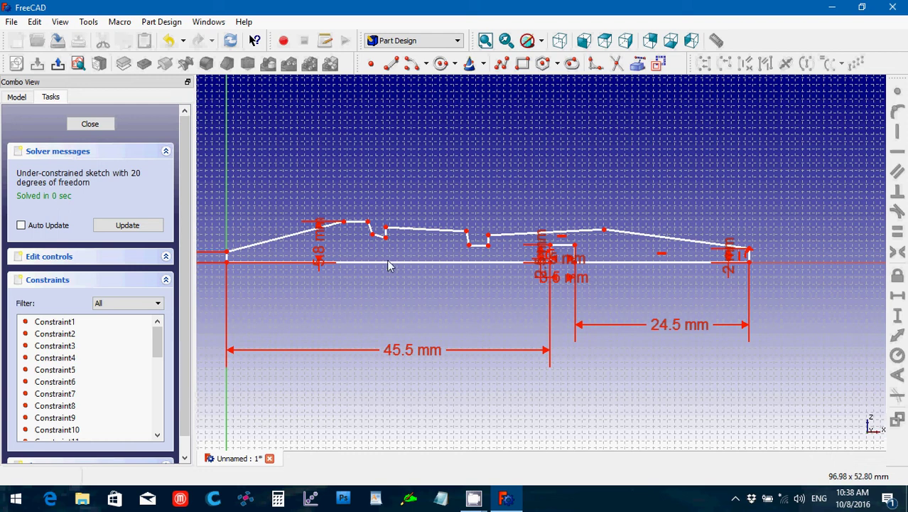
# Set a 33 mm horizontal distance from the vertical axis to the peak vertex
pyautogui.click(228, 248)
pyautogui.click(346, 223)
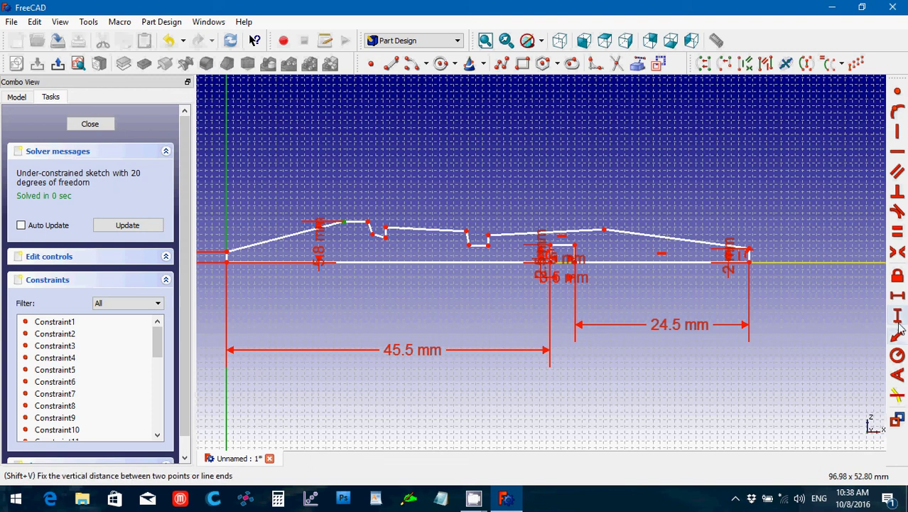
pyautogui.click(898, 299)
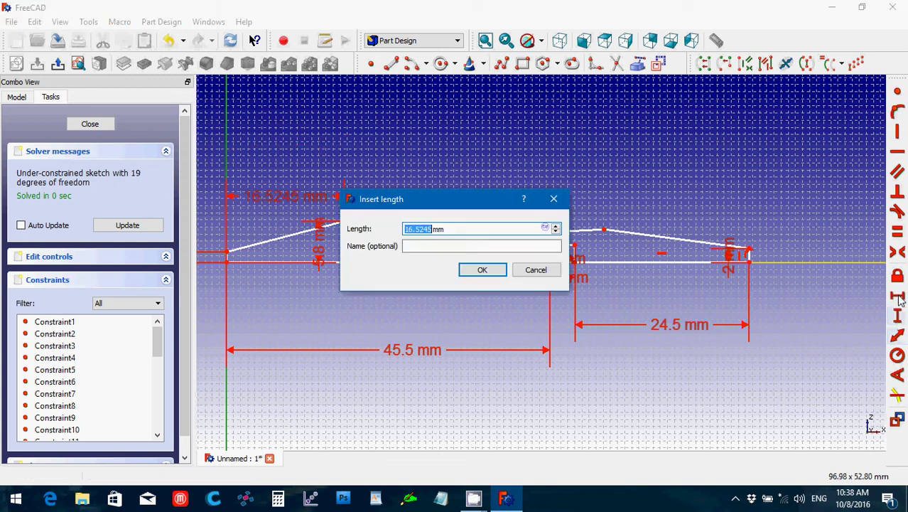
pyautogui.write('33')
pyautogui.press('Return')
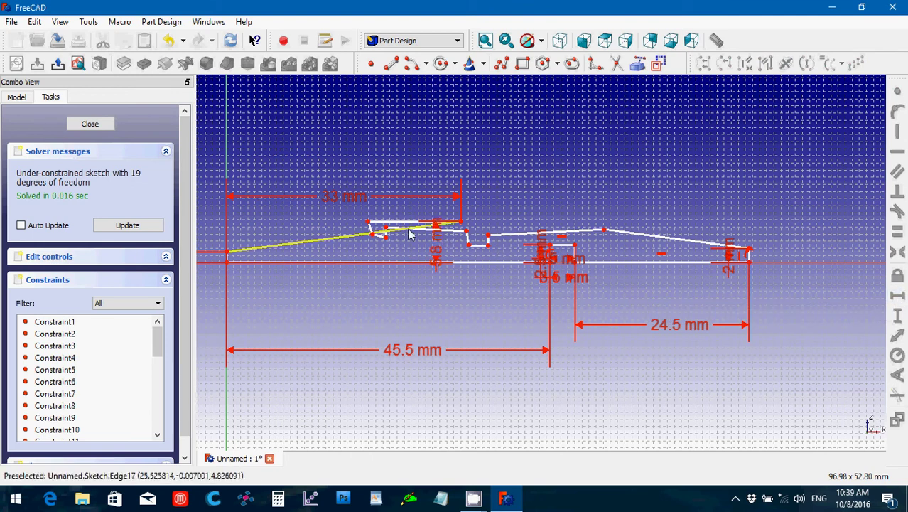
# Delete the short edge of the middle notch
pyautogui.click(469, 246)
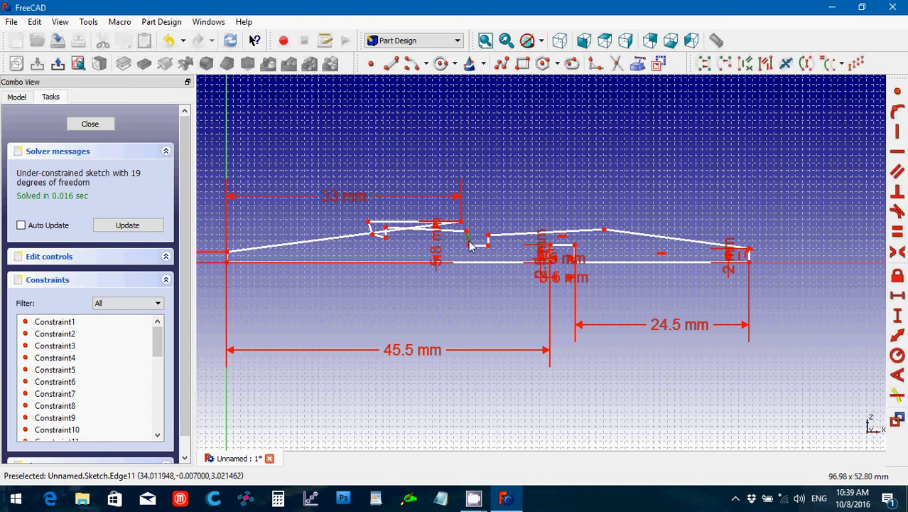
pyautogui.click(479, 252)
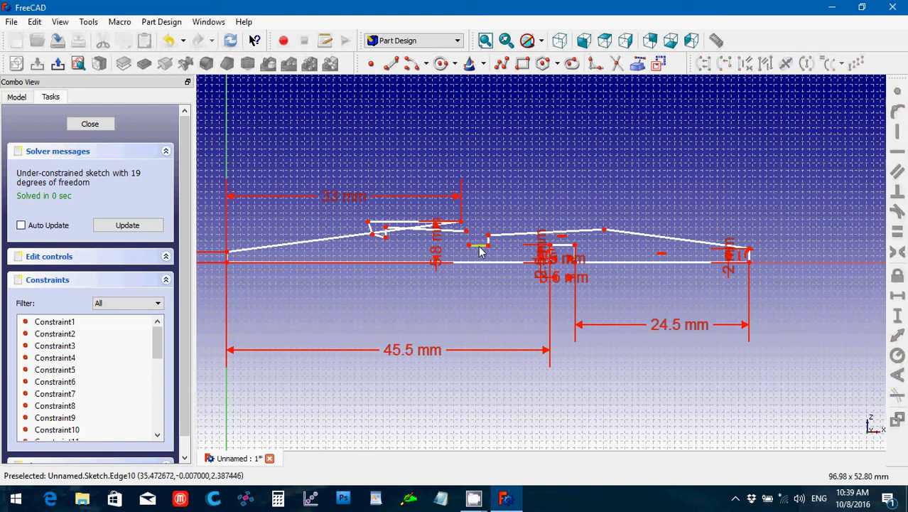
pyautogui.click(484, 246)
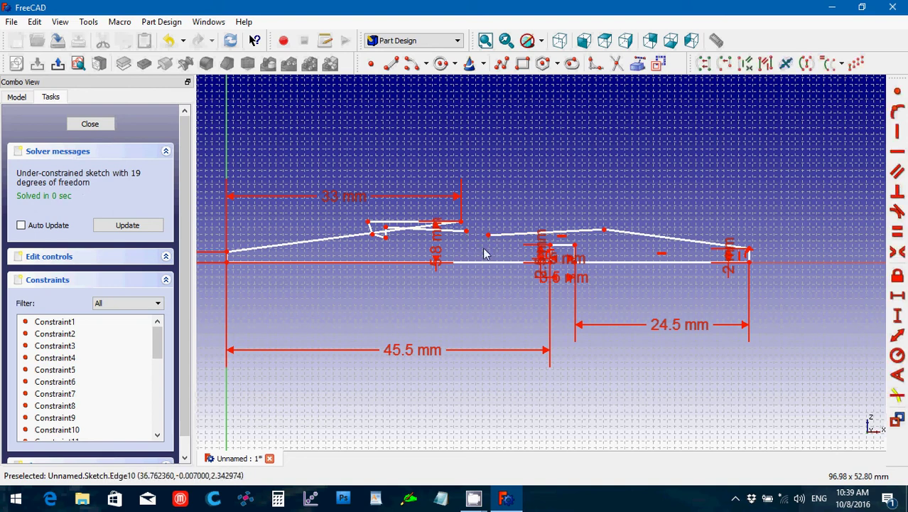
pyautogui.press('Delete')
# Drag the freed endpoints and notch vertices to reshape the notch into a small V-shaped dip
pyautogui.moveTo(489, 235); pyautogui.dragTo(570, 215)
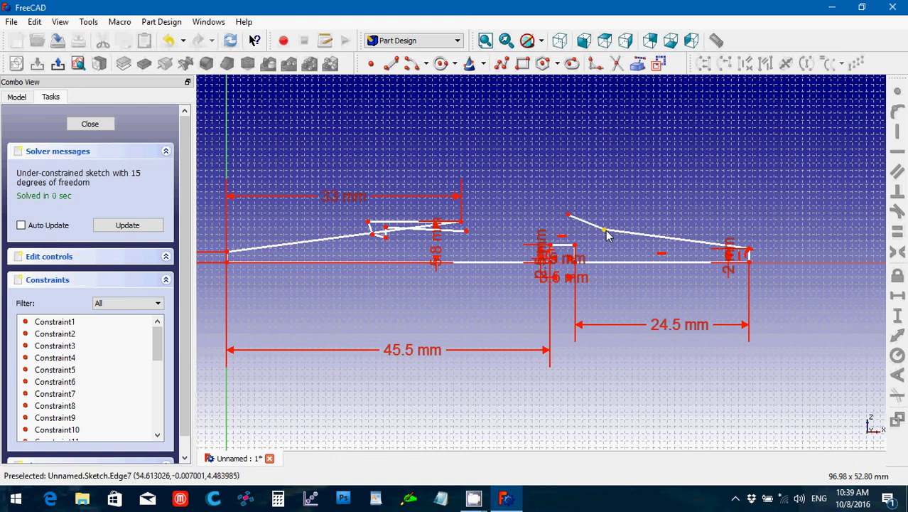
pyautogui.moveTo(606, 231); pyautogui.dragTo(653, 234)
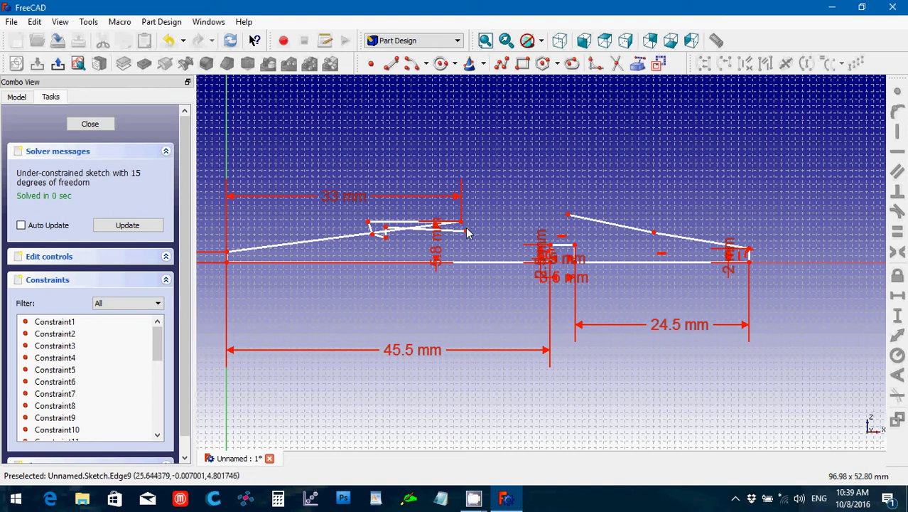
pyautogui.moveTo(473, 236); pyautogui.dragTo(499, 232)
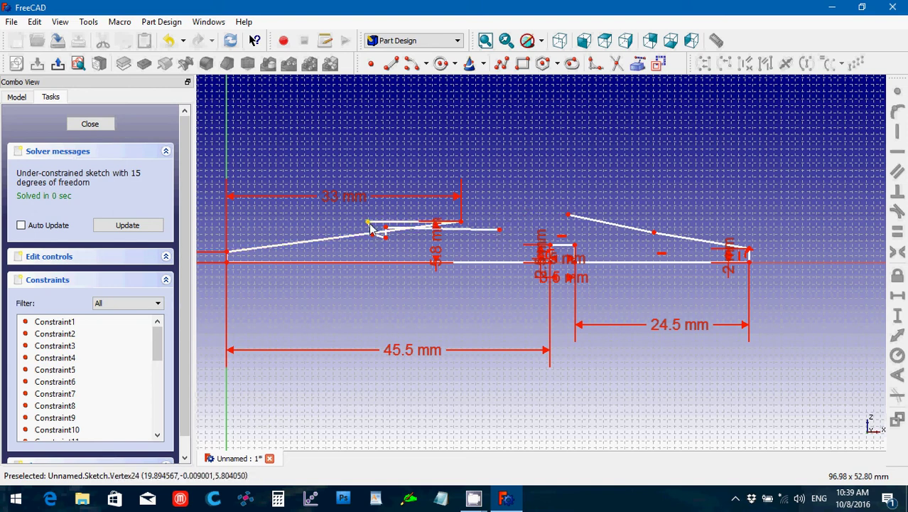
pyautogui.moveTo(370, 226); pyautogui.dragTo(503, 219)
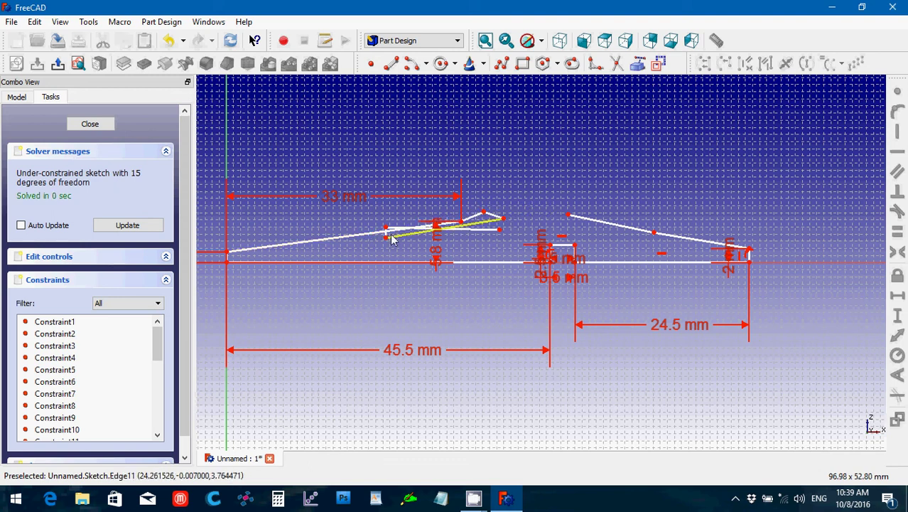
pyautogui.moveTo(387, 232); pyautogui.dragTo(512, 246)
pyautogui.moveTo(388, 240); pyautogui.dragTo(502, 237)
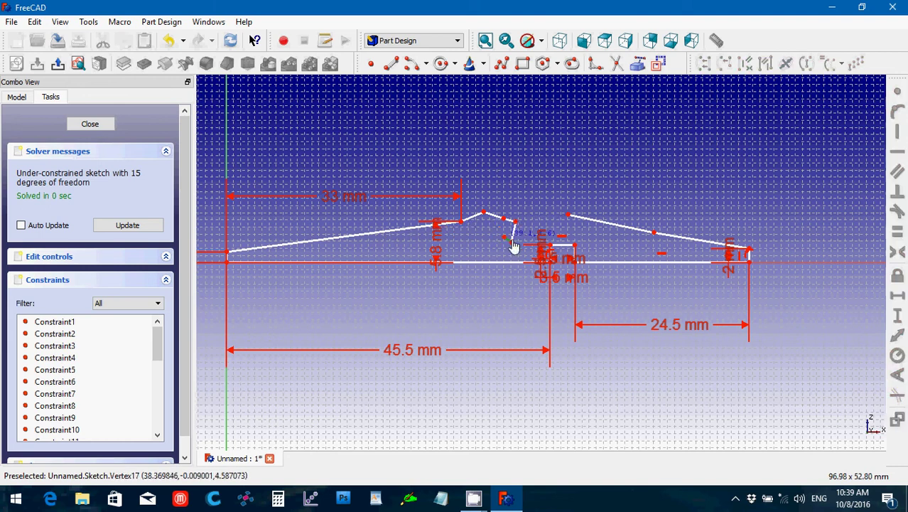
pyautogui.click(511, 242)
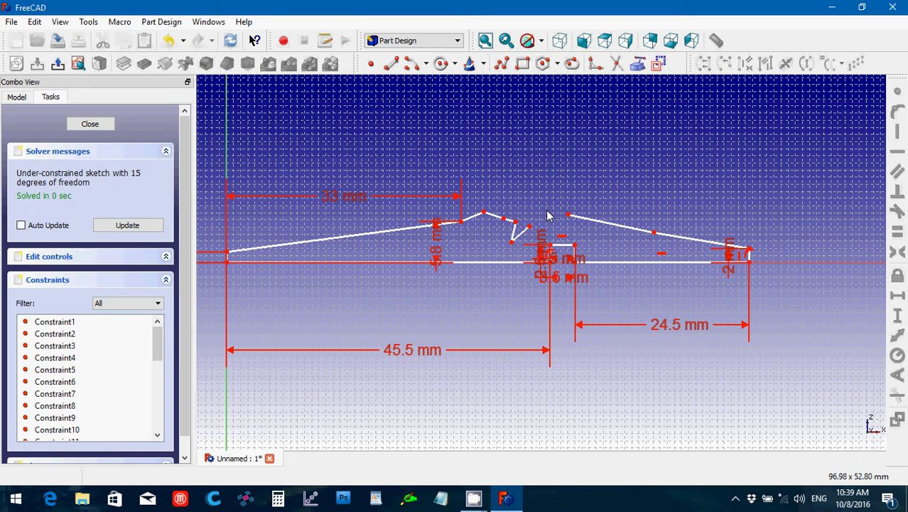
# Set a 4.8 mm horizontal distance between the slope vertex and the end vertex, moving labels aside
pyautogui.click(653, 233)
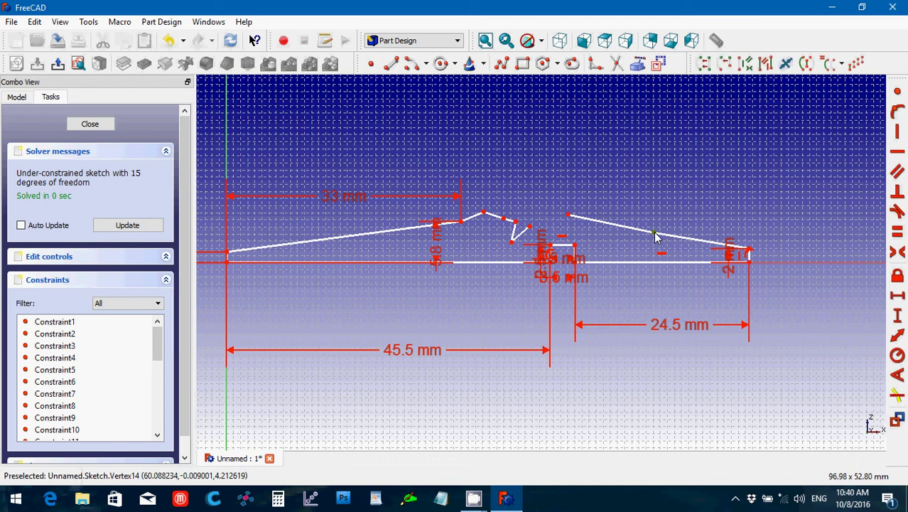
pyautogui.click(750, 262)
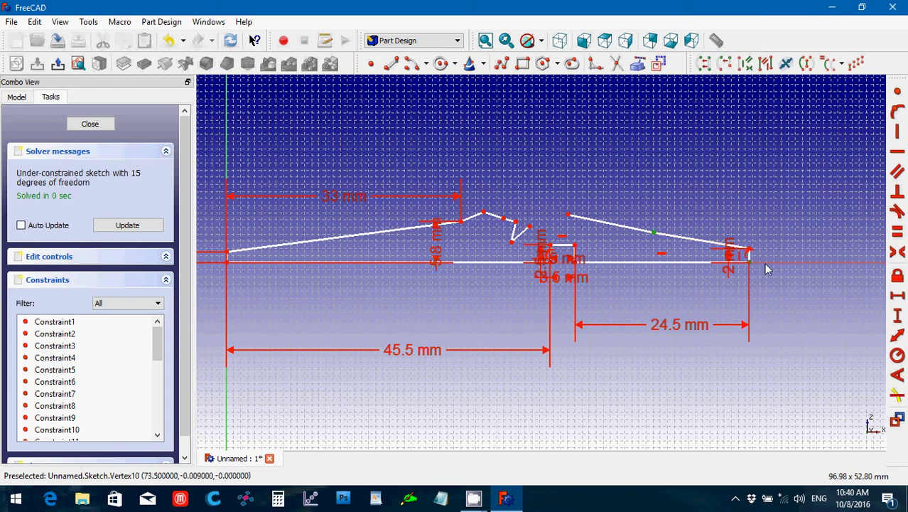
pyautogui.click(898, 296)
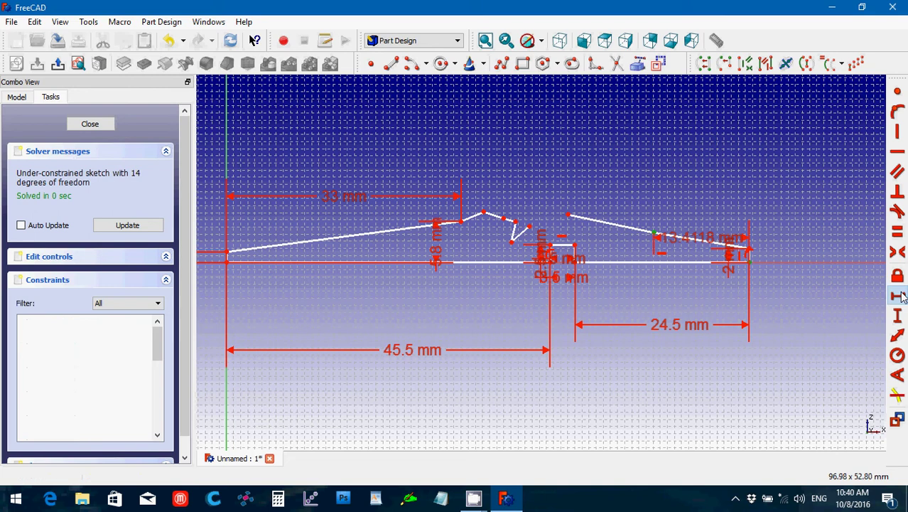
pyautogui.write('4.')
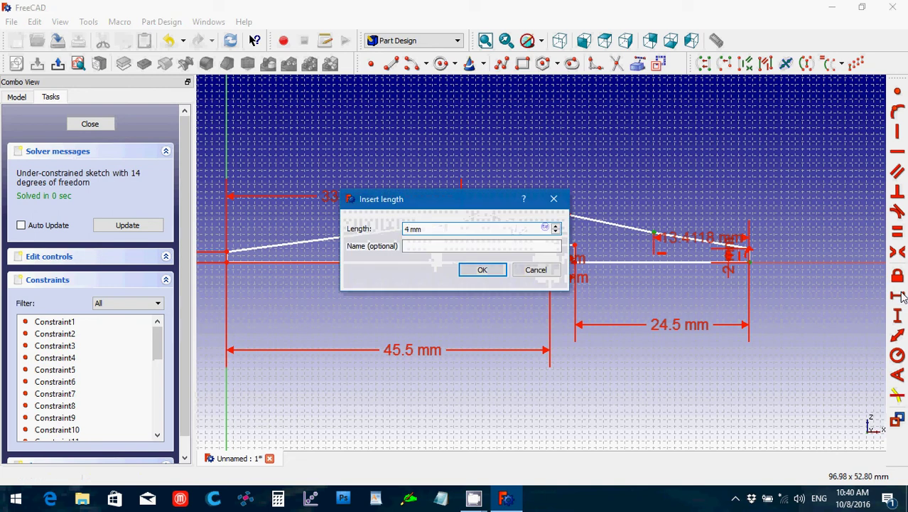
pyautogui.write('8')
pyautogui.press('Return')
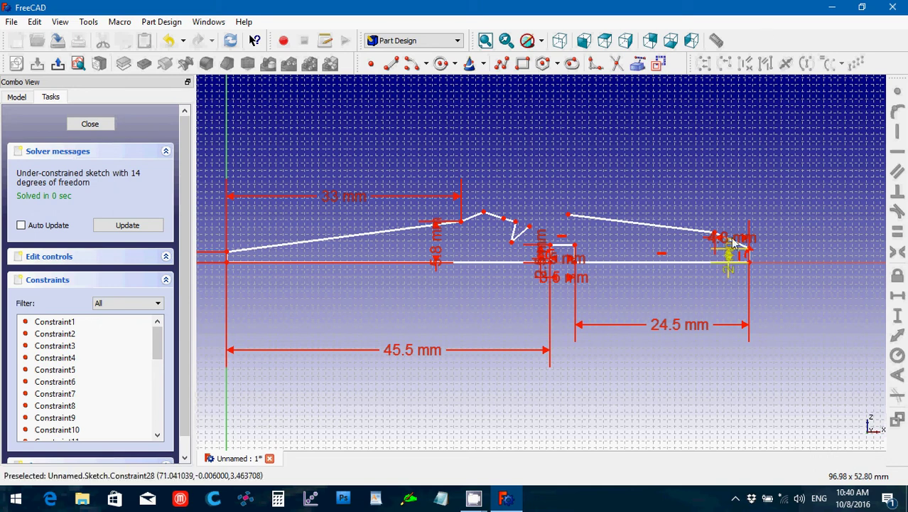
pyautogui.moveTo(735, 243)
pyautogui.mouseDown()
pyautogui.moveTo(725, 213)
pyautogui.moveTo(776, 240)
pyautogui.moveTo(819, 243)
pyautogui.moveTo(817, 233)
pyautogui.mouseUp()
pyautogui.moveTo(738, 234); pyautogui.dragTo(745, 172)
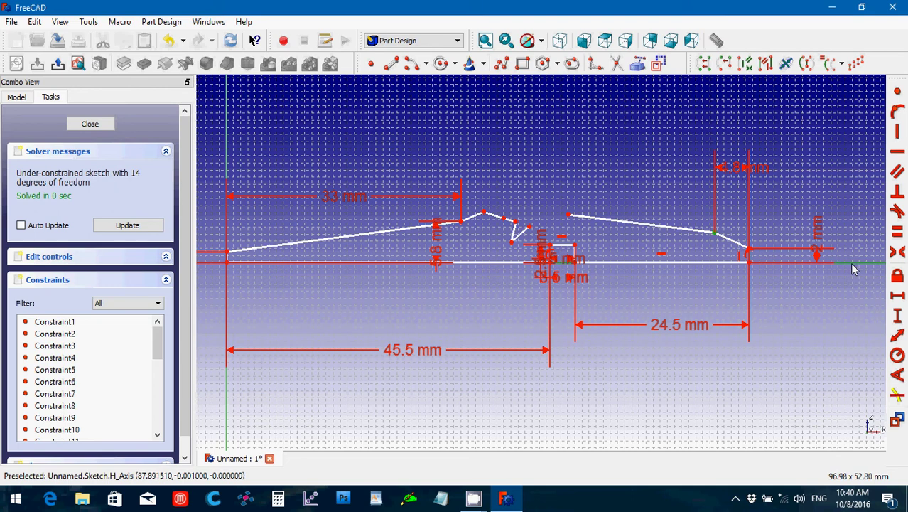
# Give the slope vertex a 5.8 mm vertical distance
pyautogui.click(899, 314)
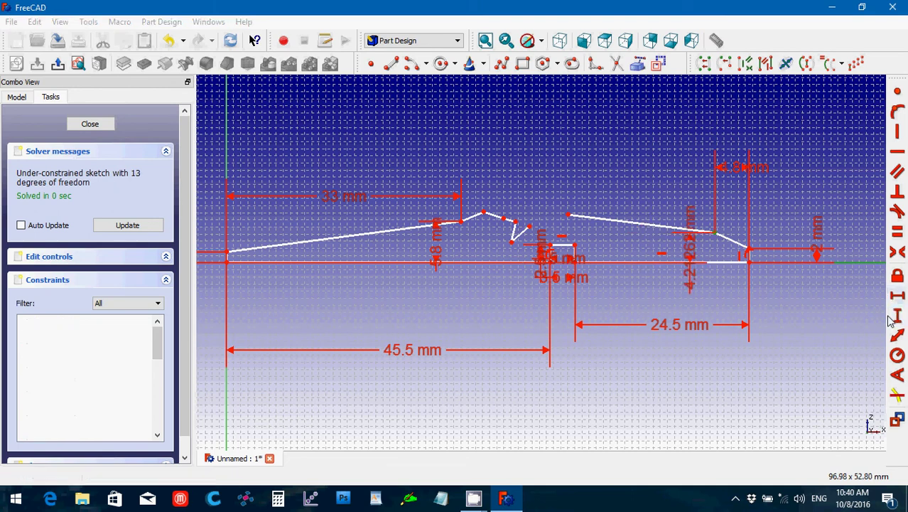
pyautogui.write('5.8')
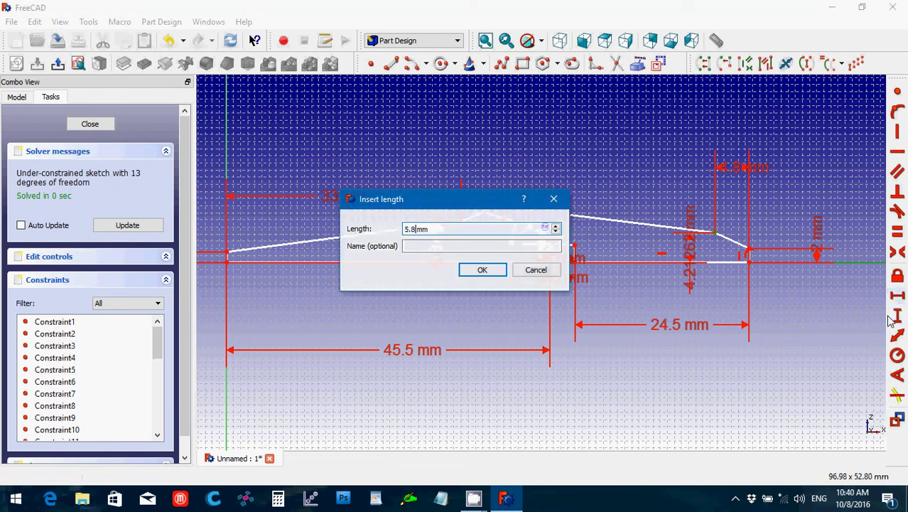
pyautogui.press('Return')
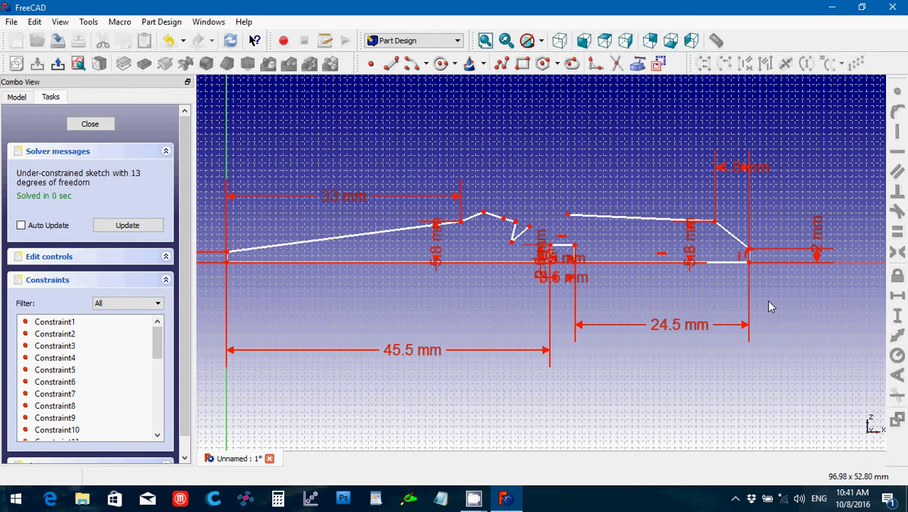
# Make the top edge horizontal with a 26.2 mm horizontal length
pyautogui.click(611, 222)
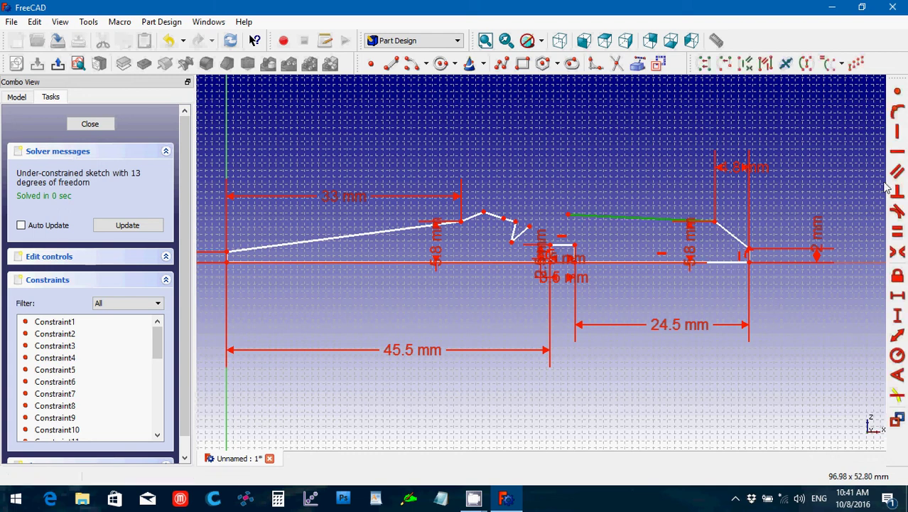
pyautogui.click(897, 152)
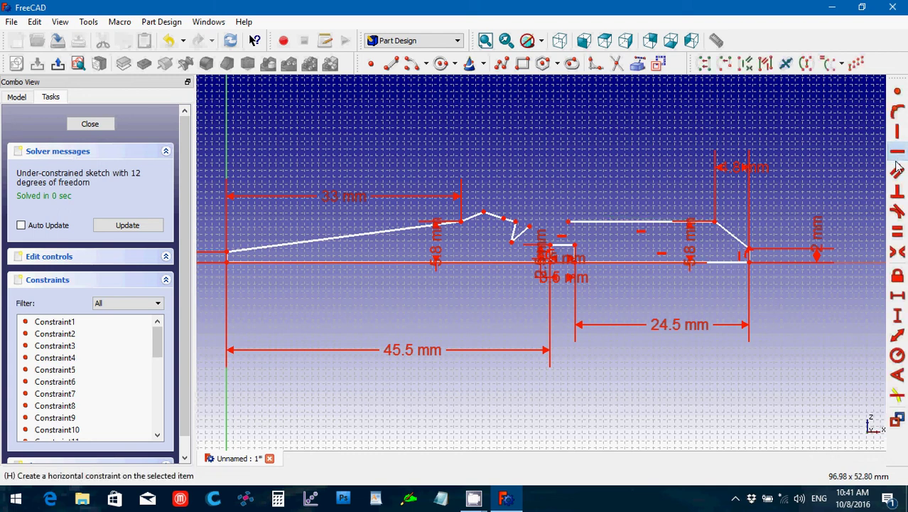
pyautogui.click(639, 222)
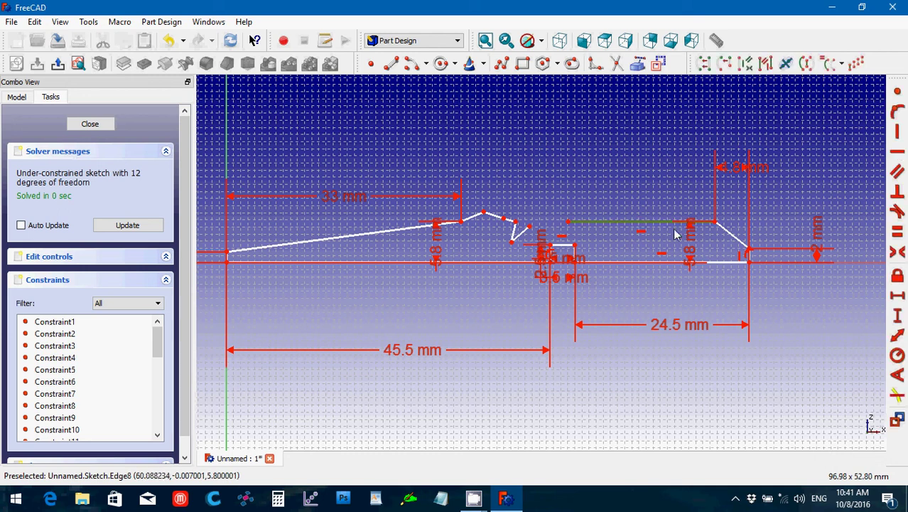
pyautogui.click(896, 302)
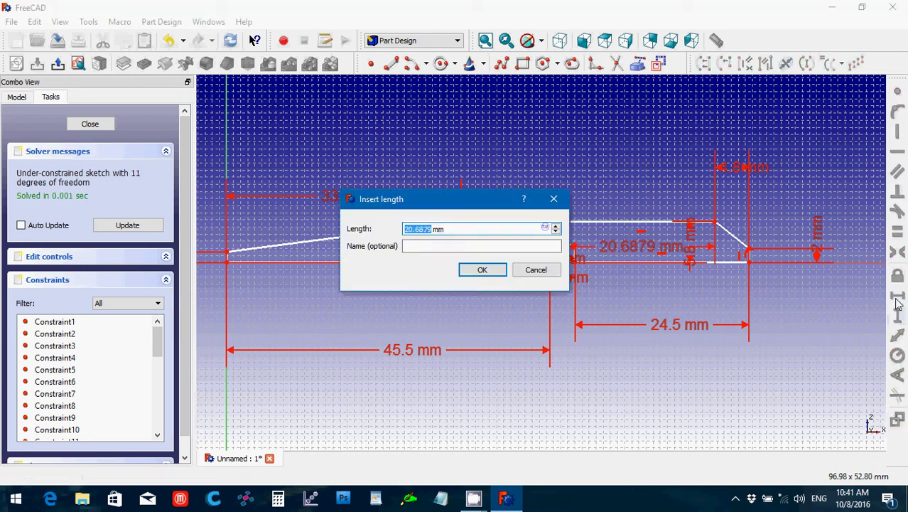
pyautogui.write('26.2')
pyautogui.press('Return')
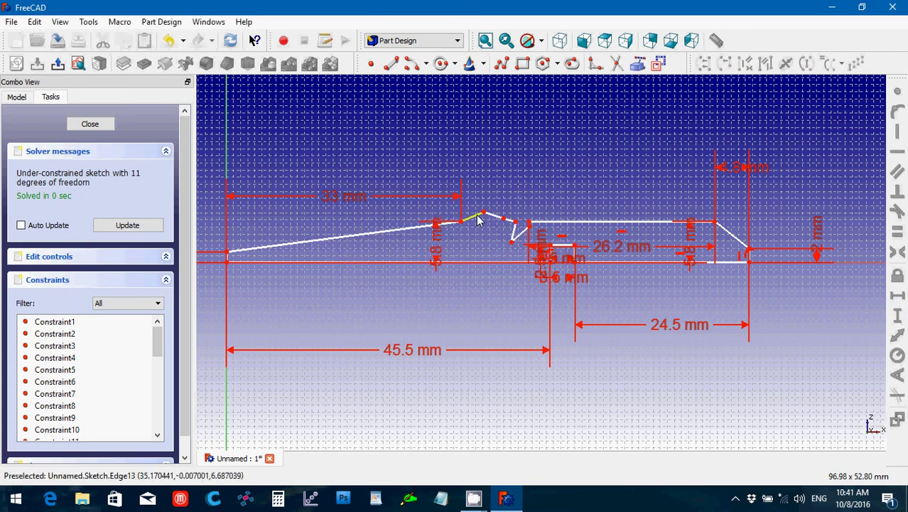
# Delete the stray short edge at the peak and bring the loose corners down onto the top line
pyautogui.click(518, 243)
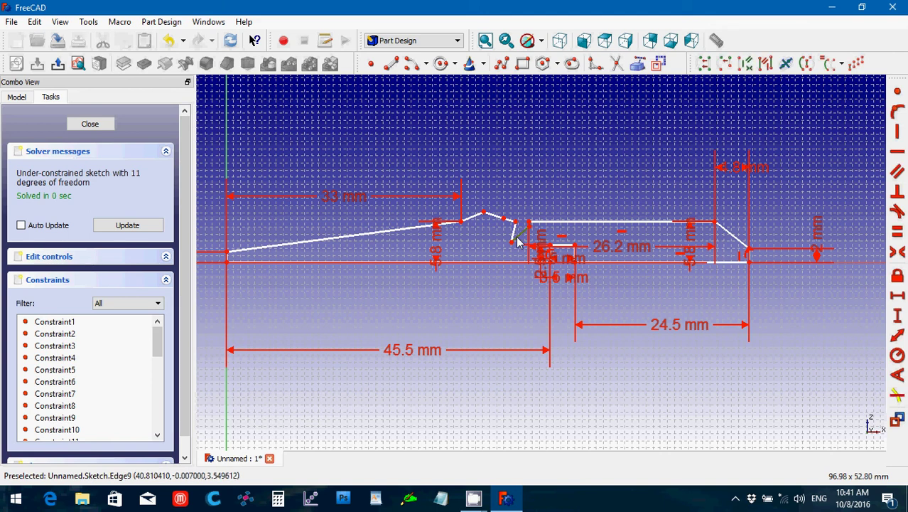
pyautogui.press('v')
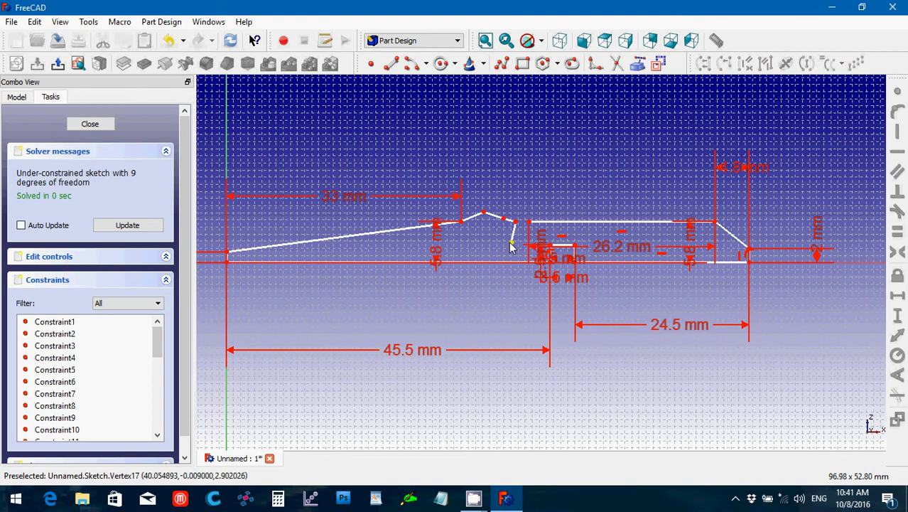
pyautogui.moveTo(513, 245)
pyautogui.mouseDown()
pyautogui.moveTo(531, 242)
pyautogui.moveTo(517, 205)
pyautogui.moveTo(547, 237)
pyautogui.mouseUp()
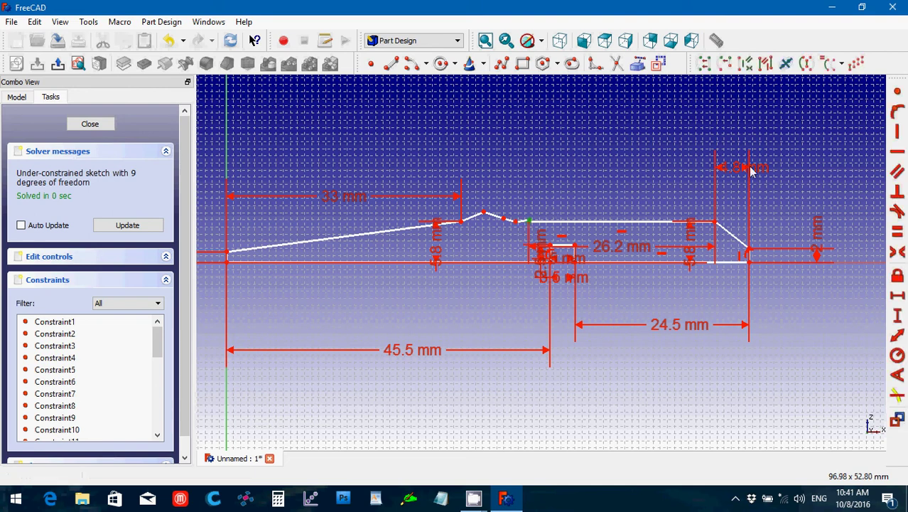
pyautogui.click(896, 91)
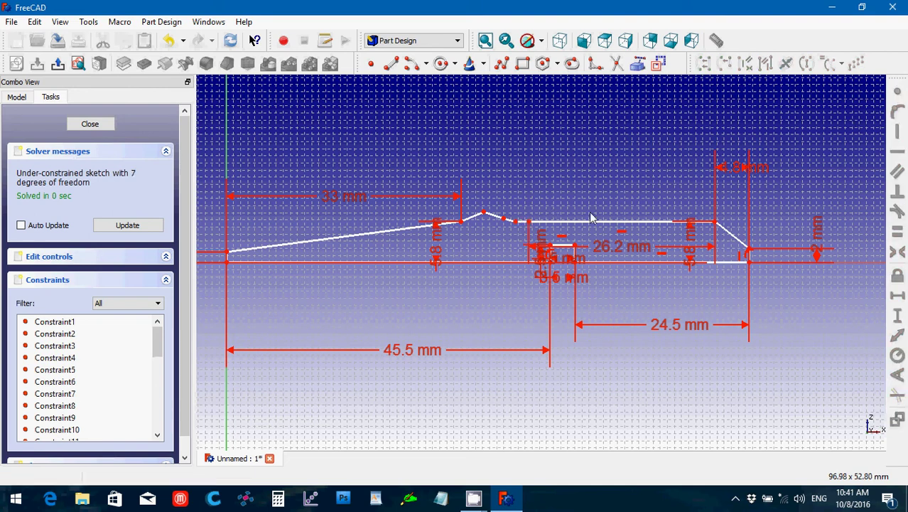
pyautogui.moveTo(533, 224)
pyautogui.mouseDown()
pyautogui.moveTo(522, 231)
pyautogui.moveTo(531, 240)
pyautogui.mouseUp()
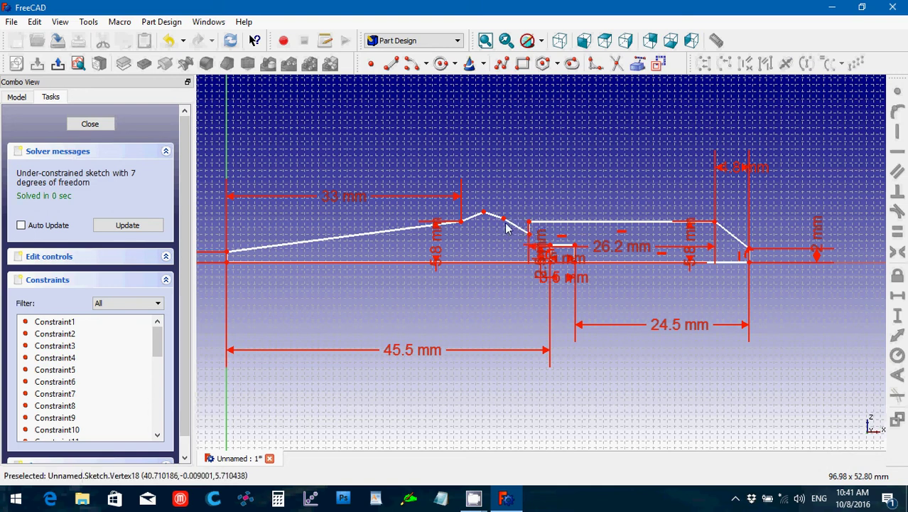
pyautogui.moveTo(506, 220)
pyautogui.mouseDown()
pyautogui.moveTo(518, 238)
pyautogui.moveTo(495, 213)
pyautogui.moveTo(518, 241)
pyautogui.mouseUp()
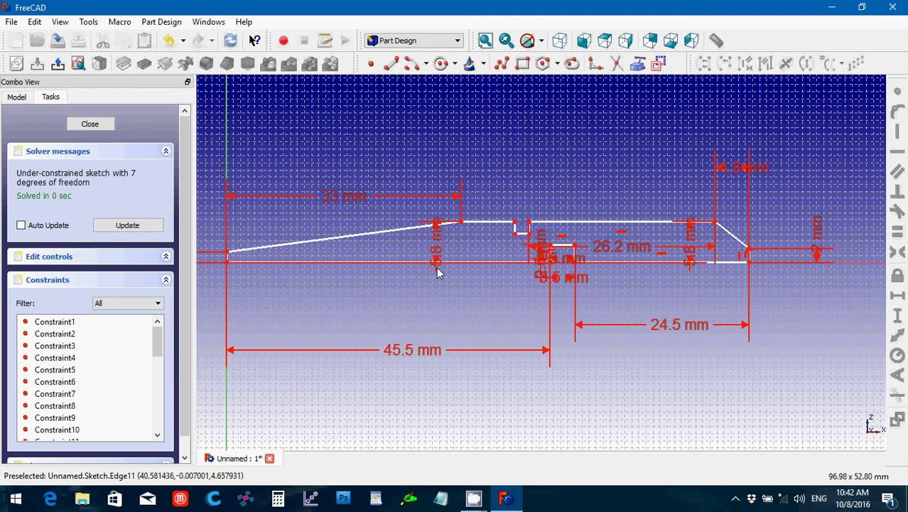
# Move the cluttered dimension labels aside and set the notch depth to 2 mm
pyautogui.moveTo(436, 254); pyautogui.dragTo(214, 252)
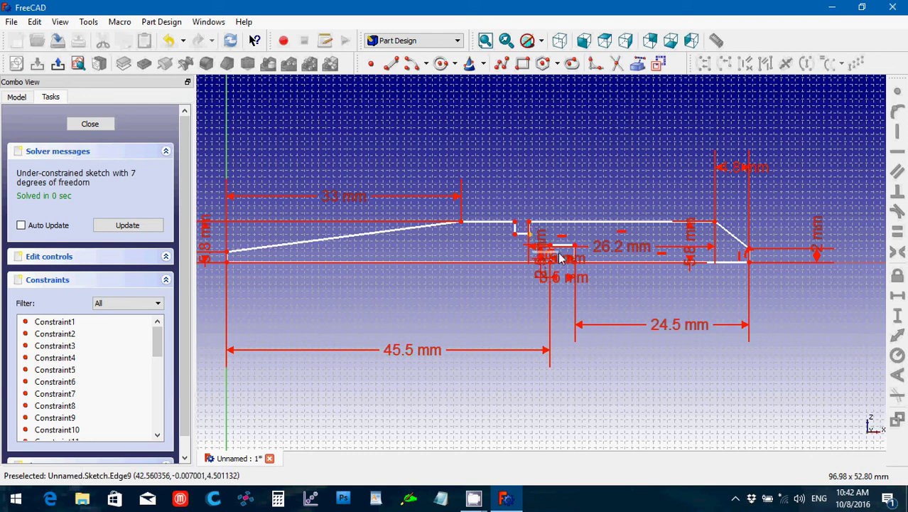
pyautogui.moveTo(543, 253); pyautogui.dragTo(495, 306)
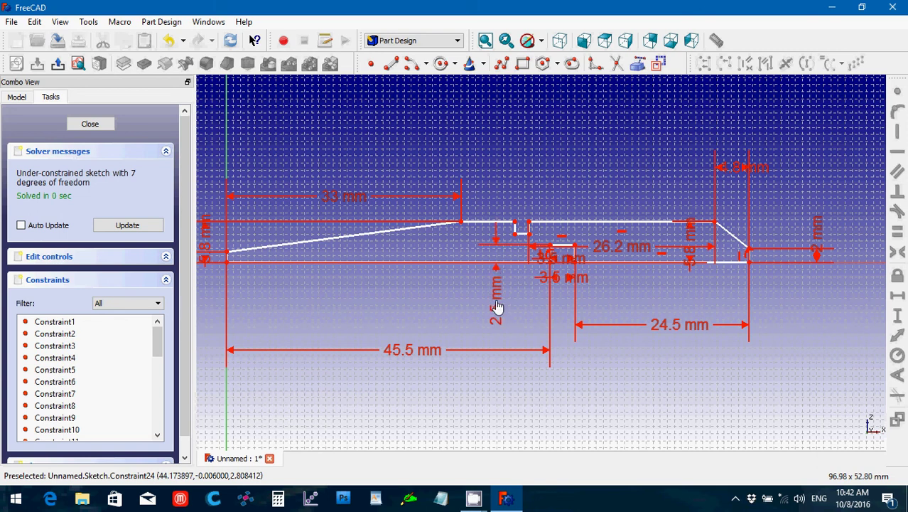
pyautogui.click(518, 232)
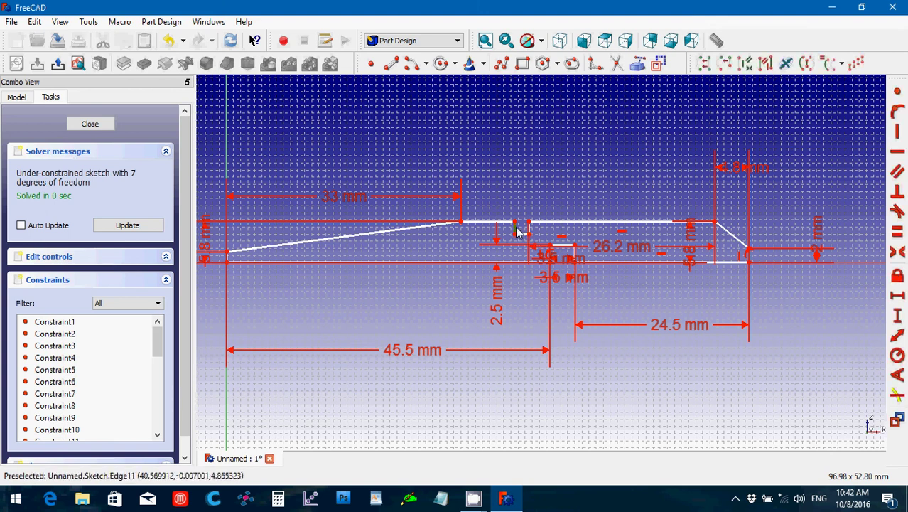
pyautogui.click(898, 317)
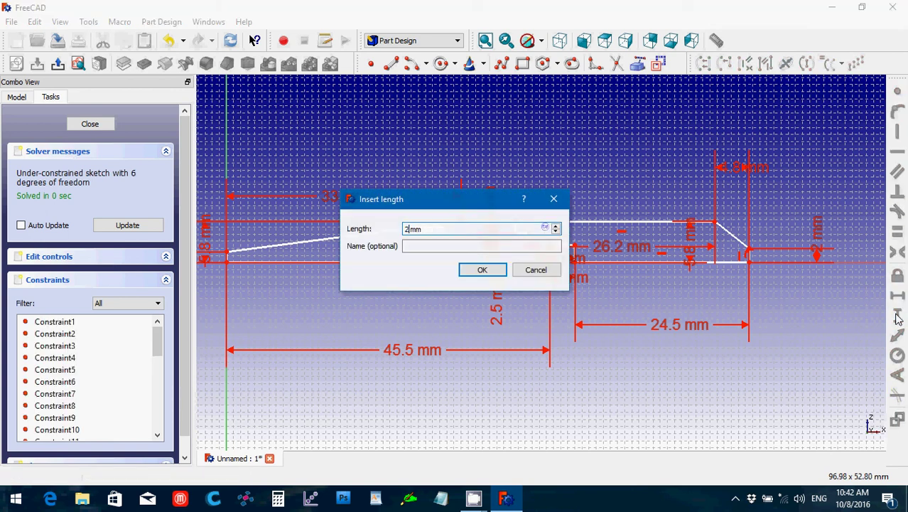
pyautogui.press('Return')
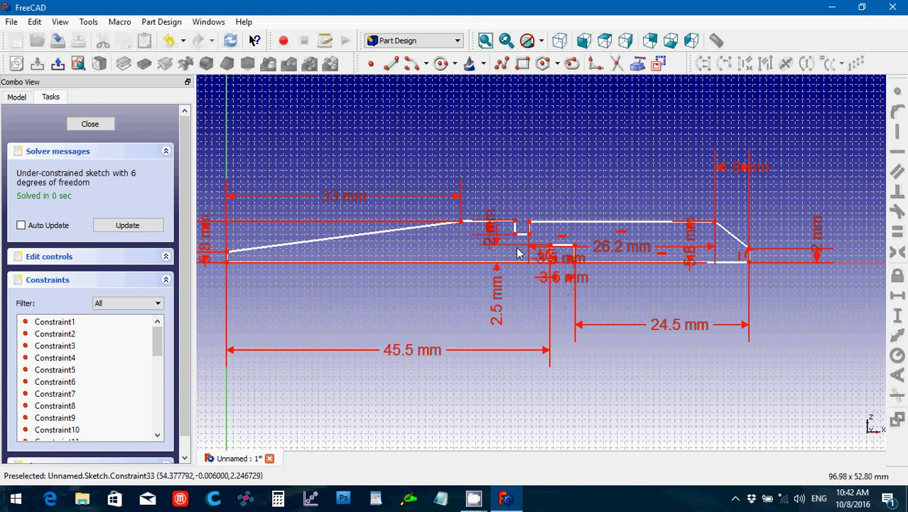
# Dimension the notch bottom to a 2 mm width
pyautogui.click(527, 233)
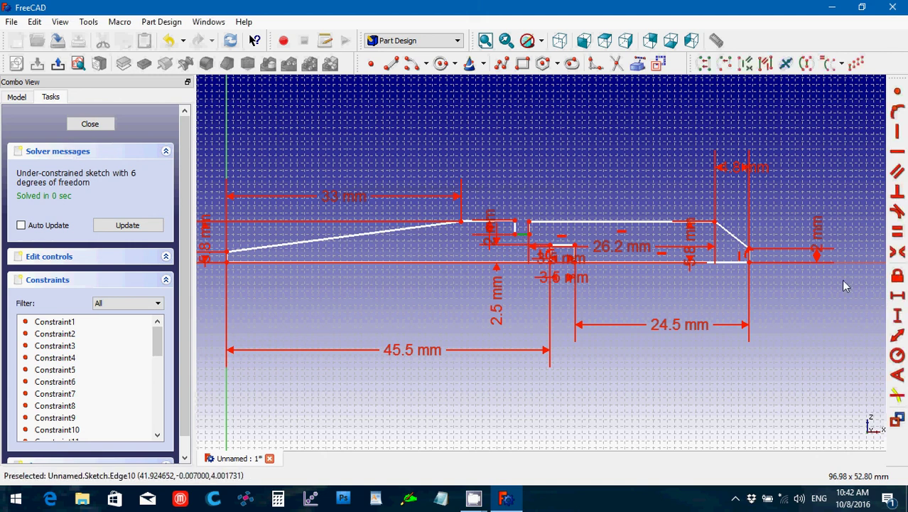
pyautogui.click(898, 320)
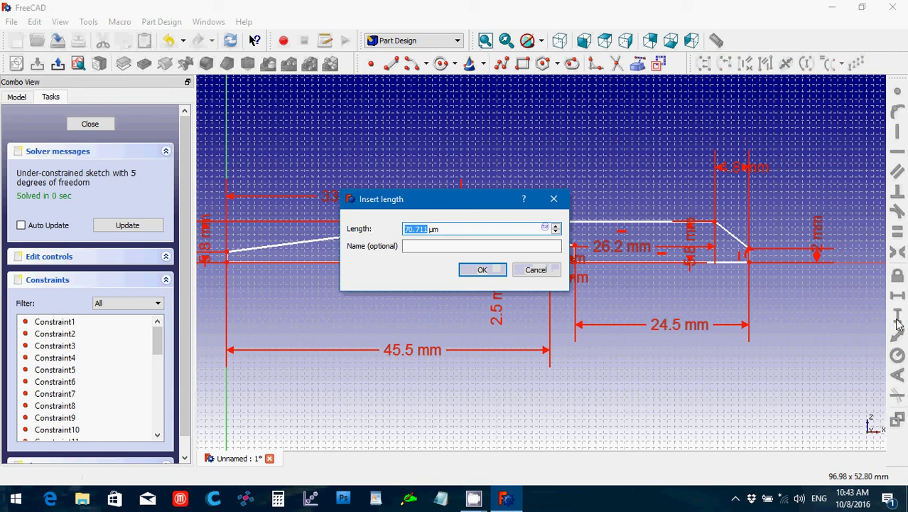
pyautogui.click(533, 270)
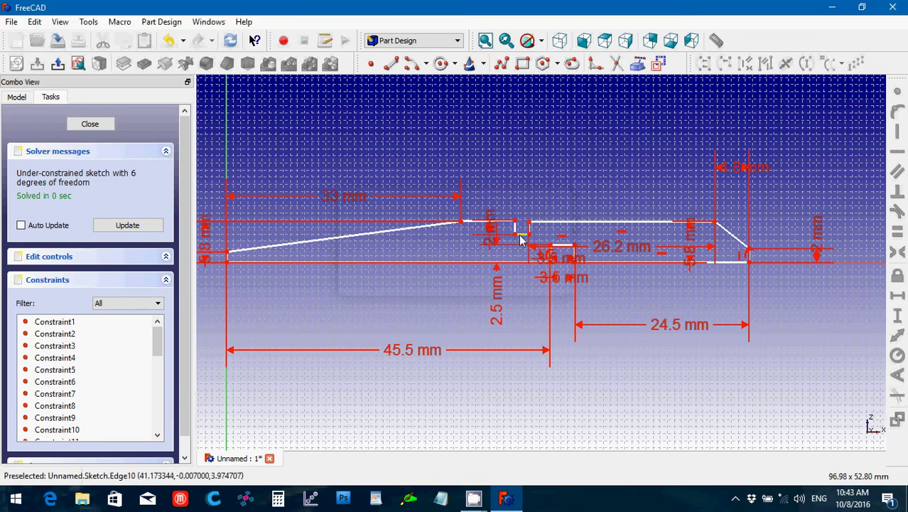
pyautogui.click(521, 241)
pyautogui.click(897, 298)
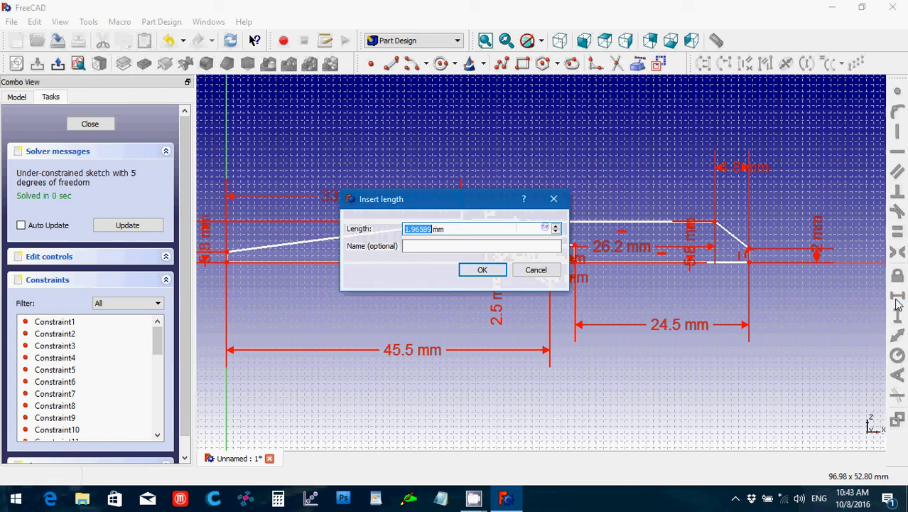
pyautogui.write('2')
pyautogui.press('Return')
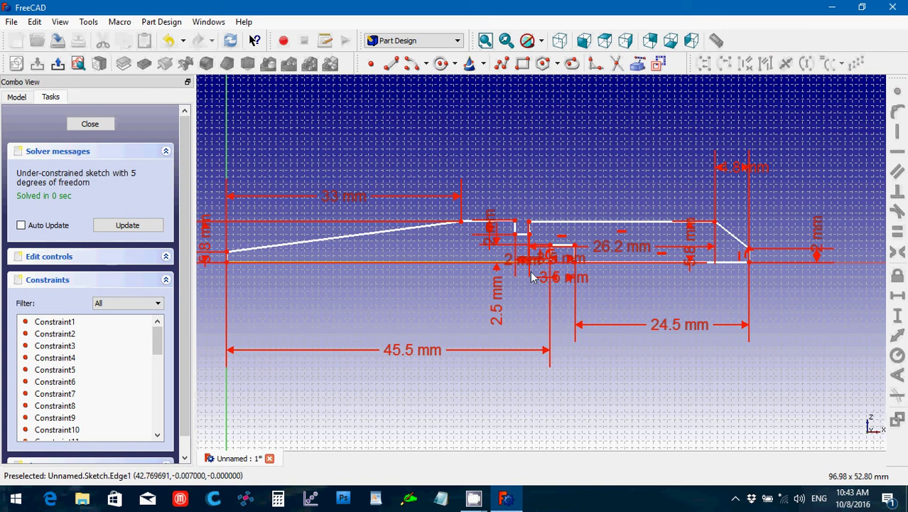
# Make the notch sides vertical, and its bottom and the adjacent top line horizontal
pyautogui.scroll(2, 538, 303)
pyautogui.scroll(4, 538, 303)
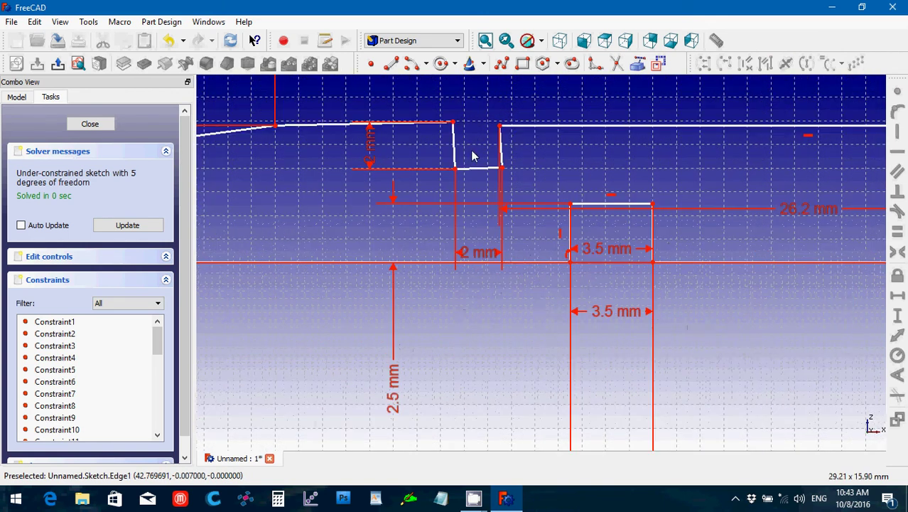
pyautogui.click(454, 157)
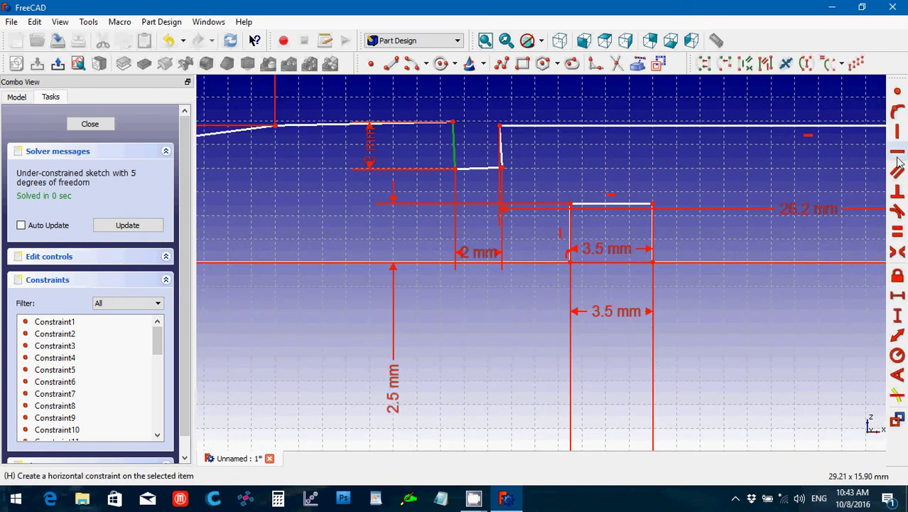
pyautogui.click(897, 131)
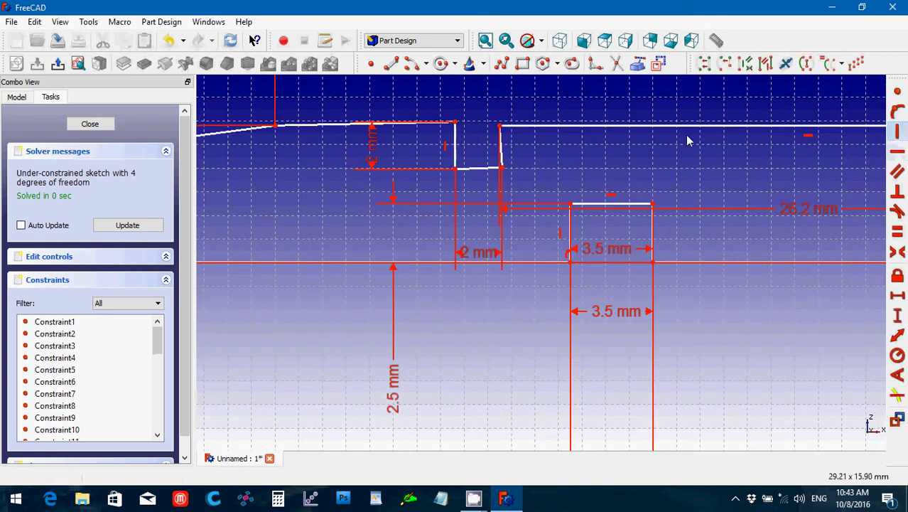
pyautogui.click(476, 169)
pyautogui.click(898, 155)
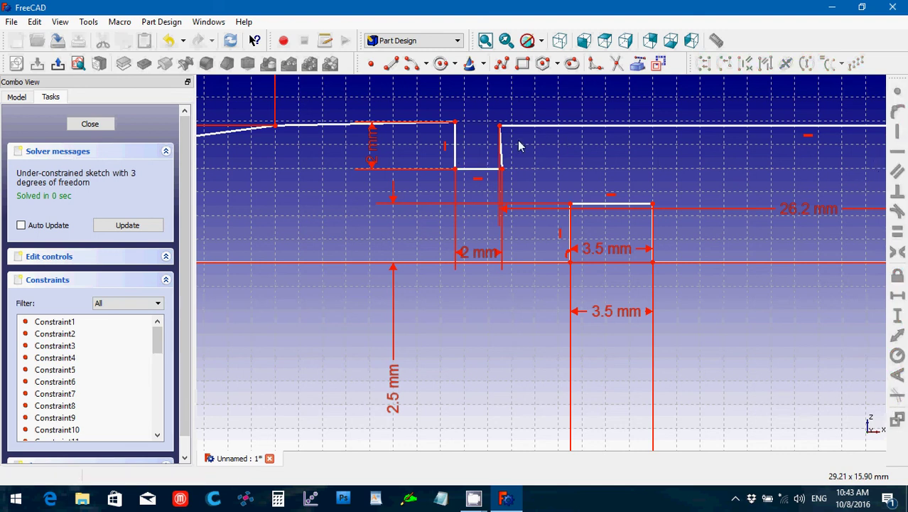
pyautogui.click(501, 158)
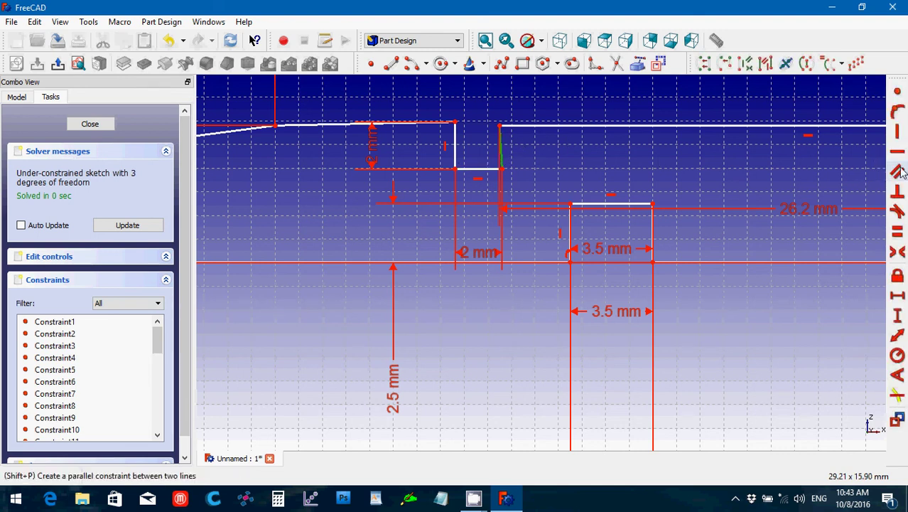
pyautogui.click(898, 142)
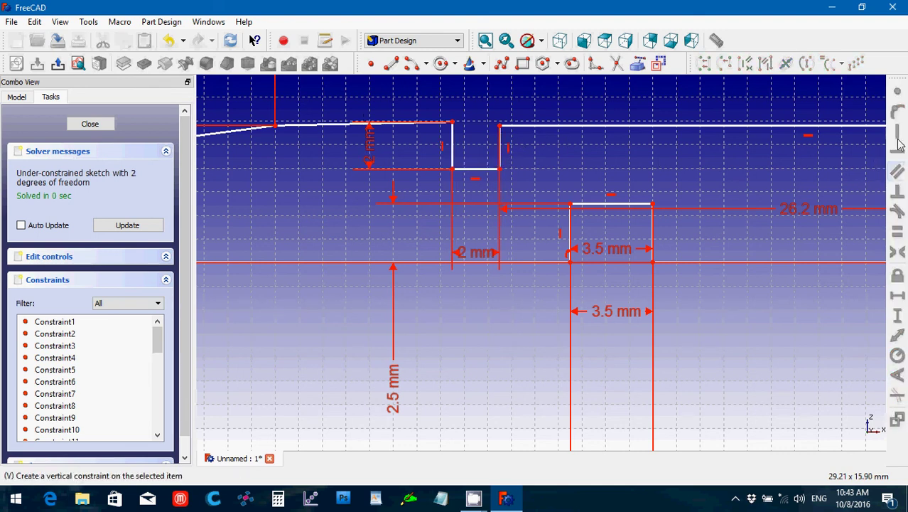
pyautogui.scroll(-2, 501, 343)
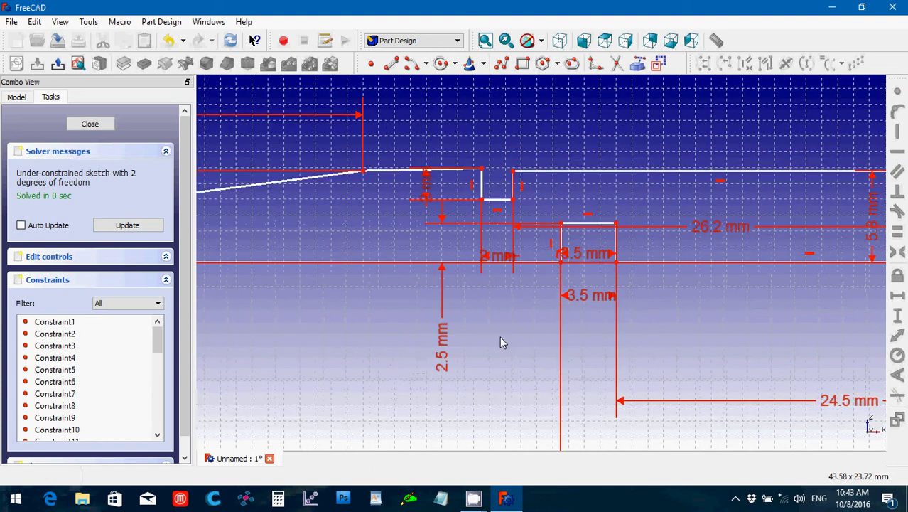
pyautogui.click(400, 173)
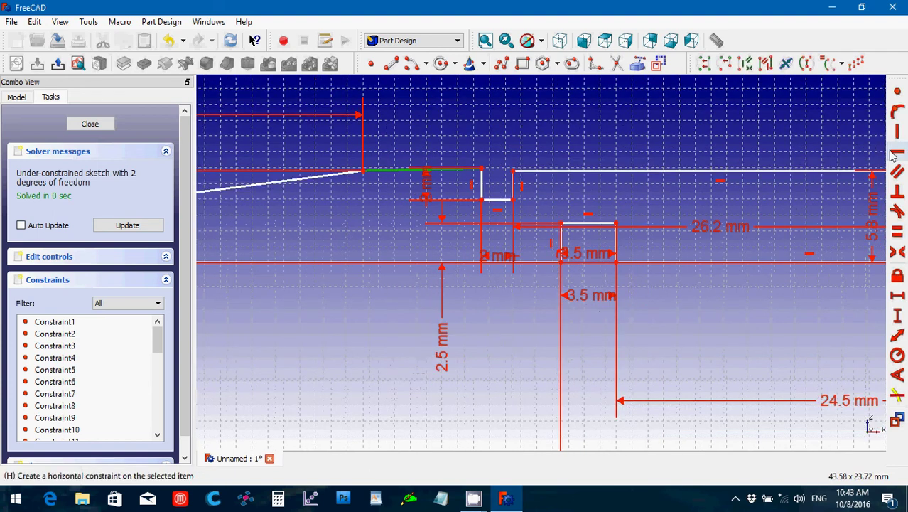
pyautogui.click(893, 155)
pyautogui.scroll(-5, 511, 341)
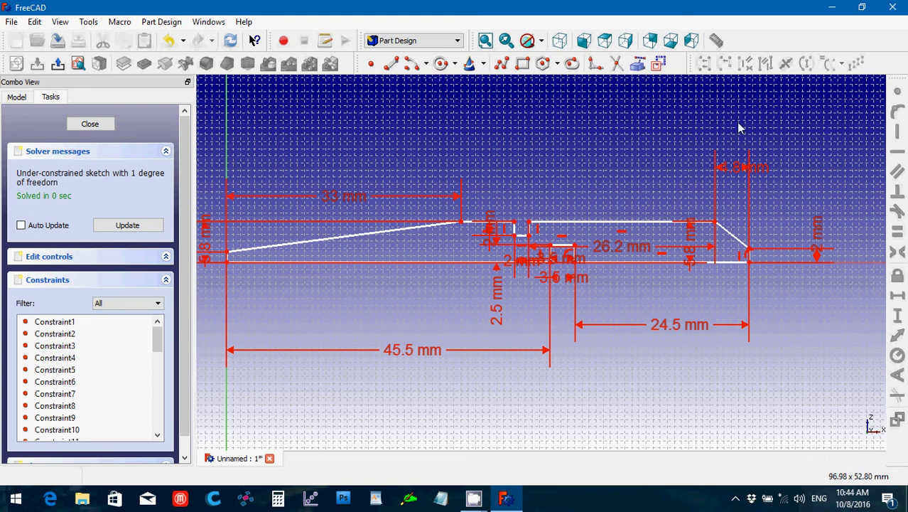
# Draw two circles inside the profile, one on the sloped left part and one near the right top edge
pyautogui.click(440, 64)
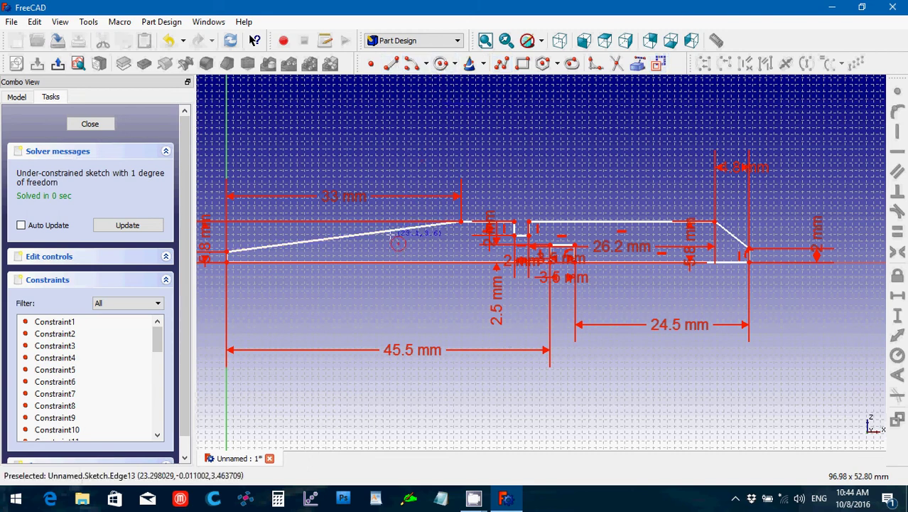
pyautogui.click(395, 236)
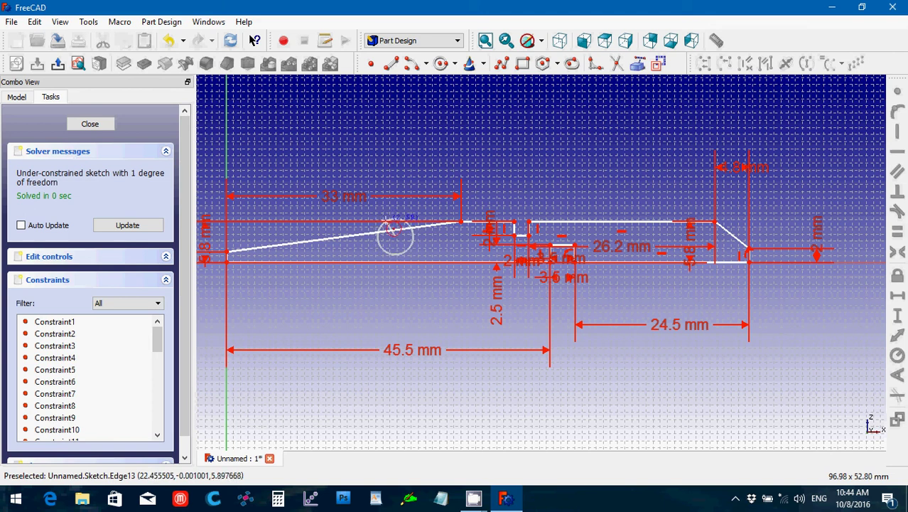
pyautogui.click(392, 219)
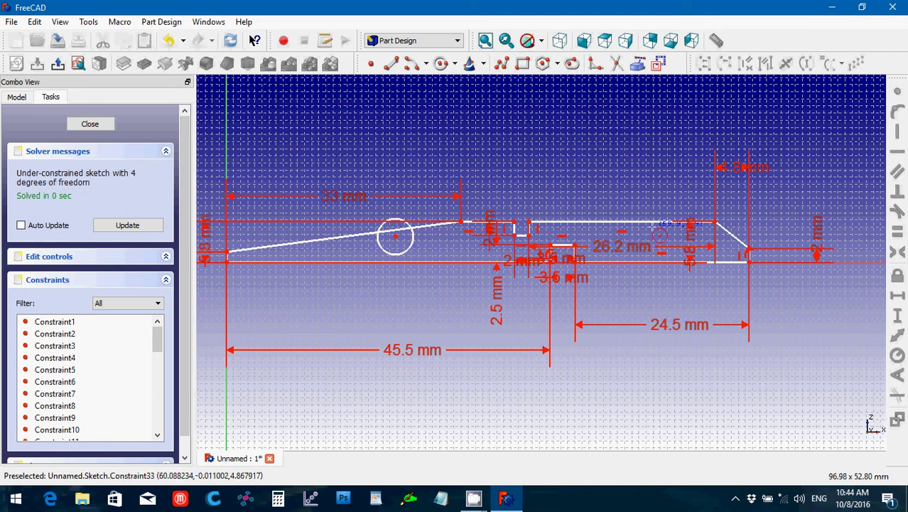
pyautogui.click(647, 229)
pyautogui.click(635, 214)
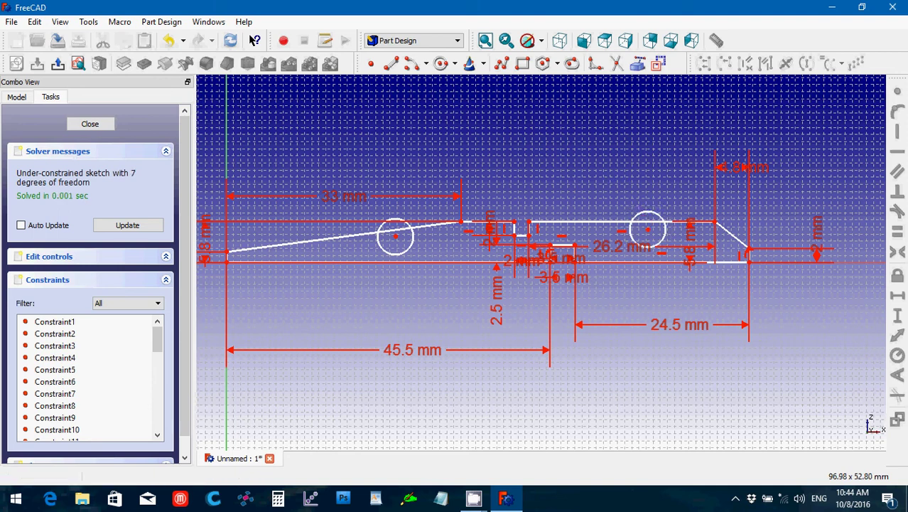
# Give the left circle a 2.7 mm radius
pyautogui.click(407, 248)
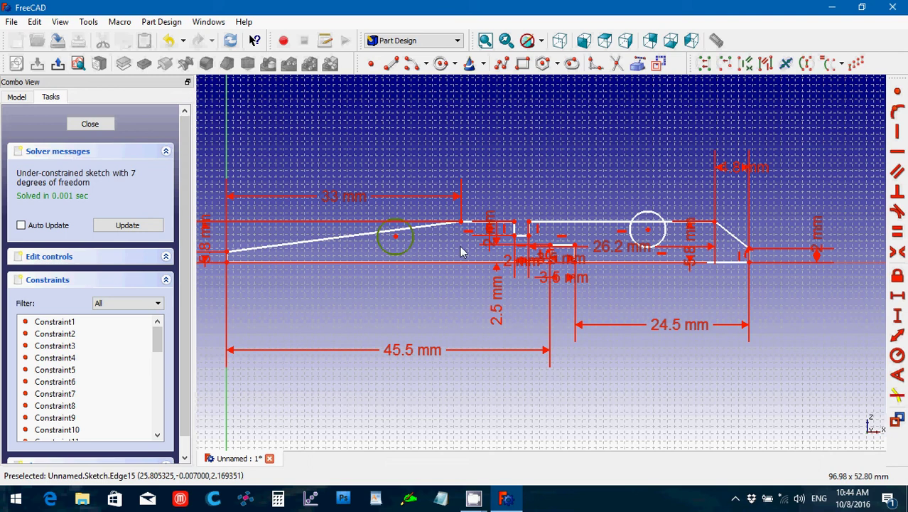
pyautogui.click(897, 355)
pyautogui.write('2.7')
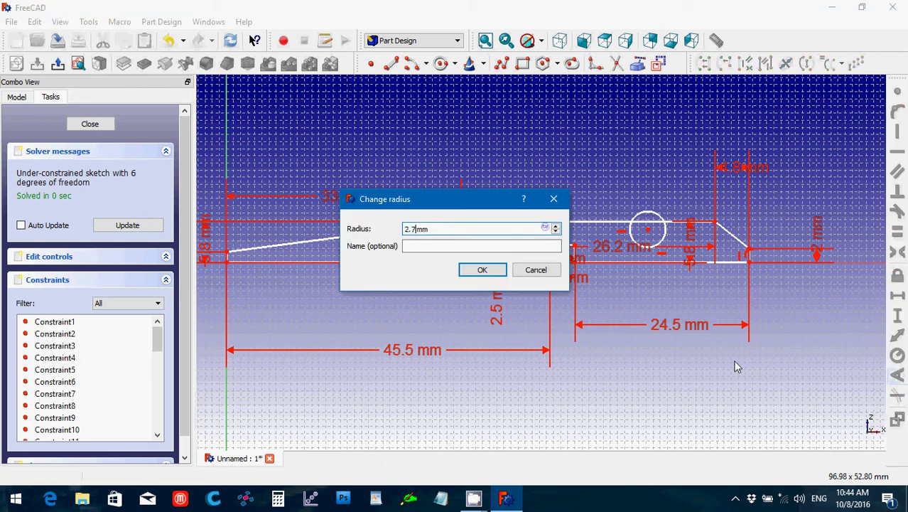
pyautogui.press('Return')
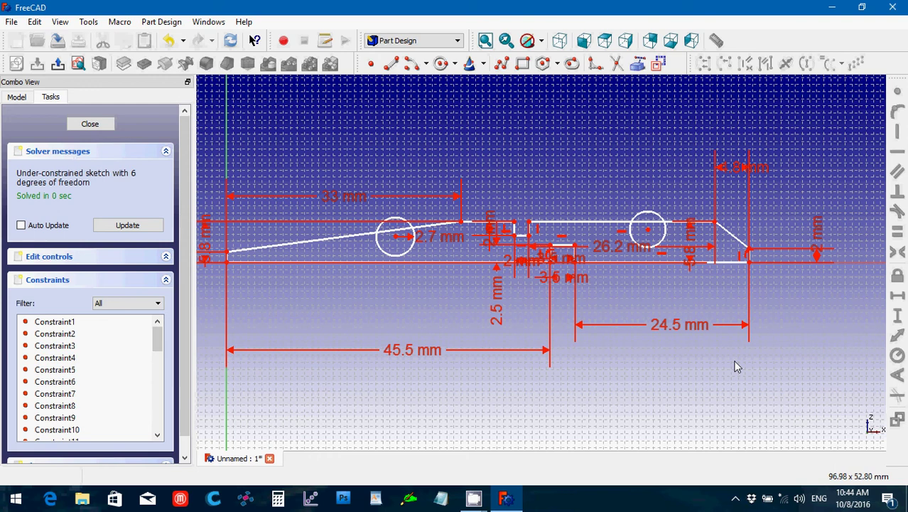
# Drag the left 2.7 mm circle's centre up onto the sloped upper edge
pyautogui.click(378, 295)
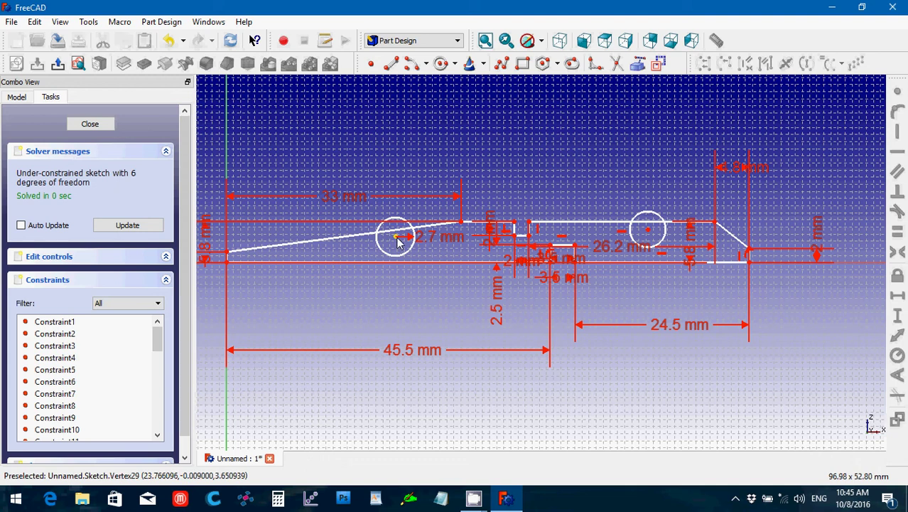
pyautogui.moveTo(397, 239); pyautogui.dragTo(399, 231)
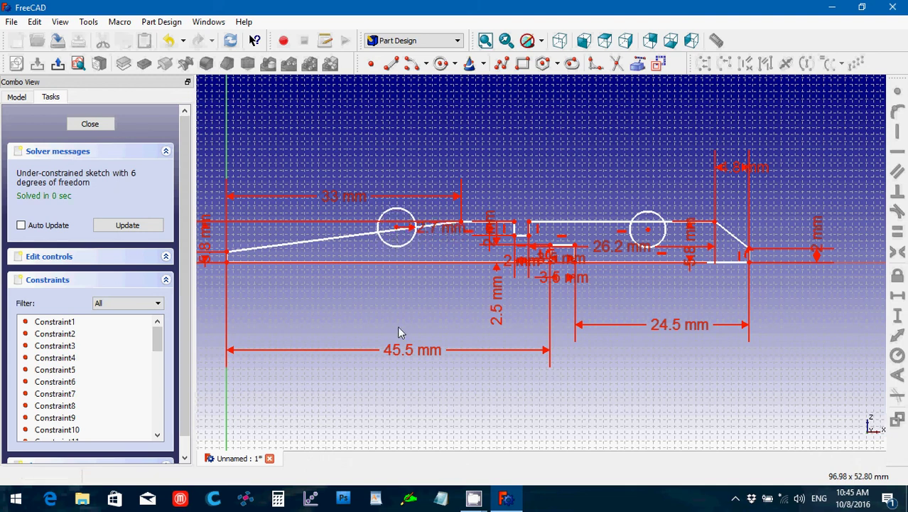
# Constrain the left circle centre's vertical distance from the H axis, adjusting 8 to 7.5, then 6 mm
pyautogui.click(396, 228)
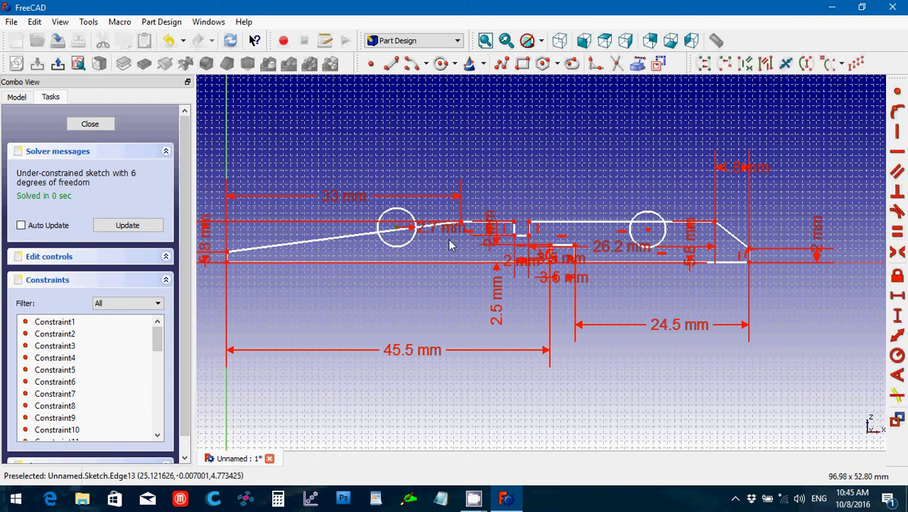
pyautogui.click(841, 263)
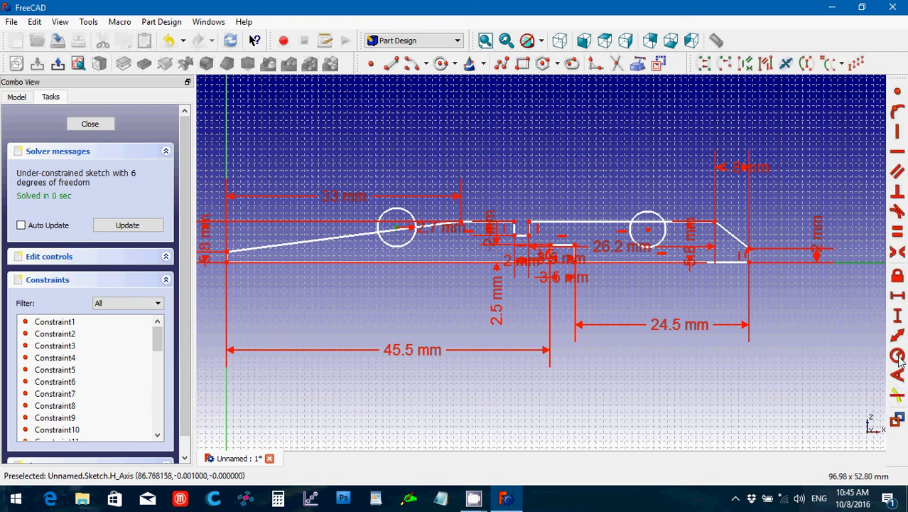
pyautogui.click(898, 318)
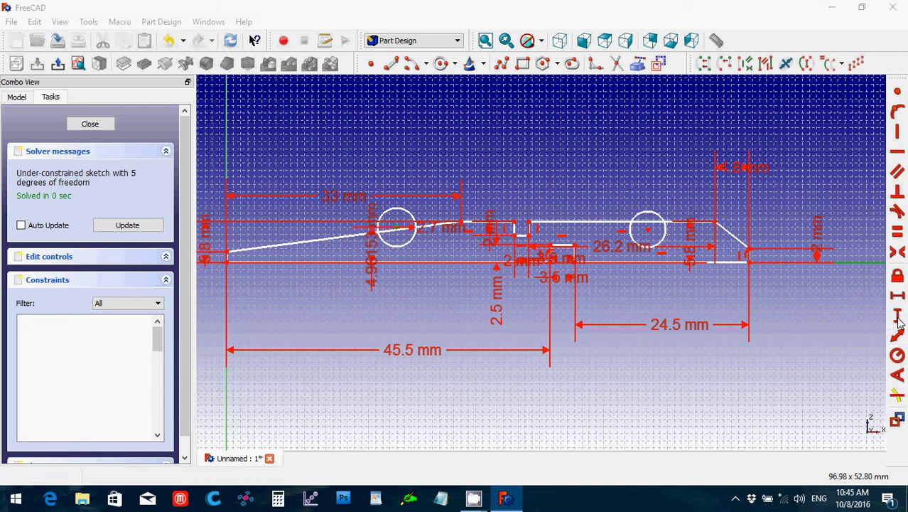
pyautogui.write('8')
pyautogui.press('Return')
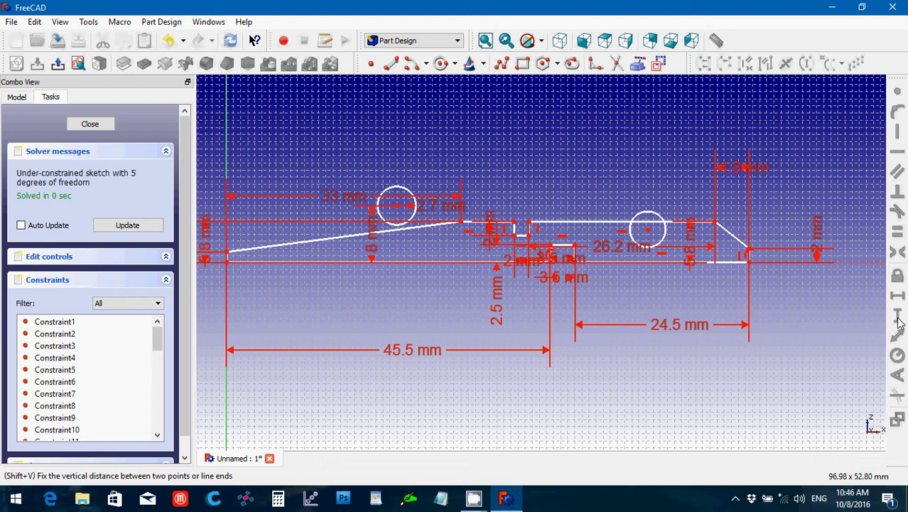
pyautogui.doubleClick(377, 245)
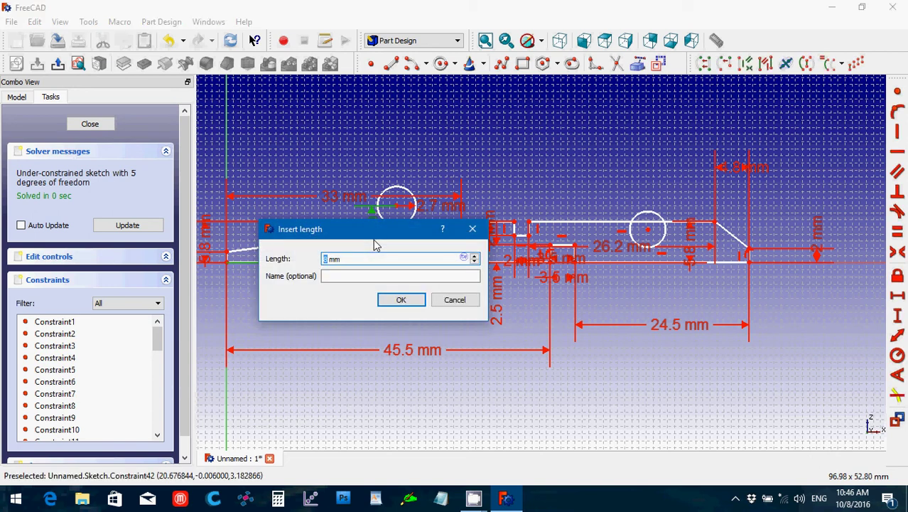
pyautogui.write('7.5')
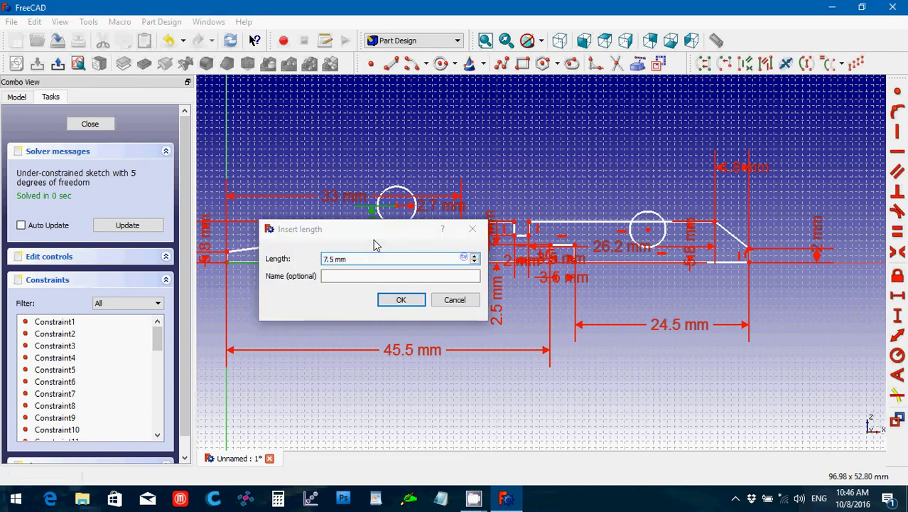
pyautogui.press('Return')
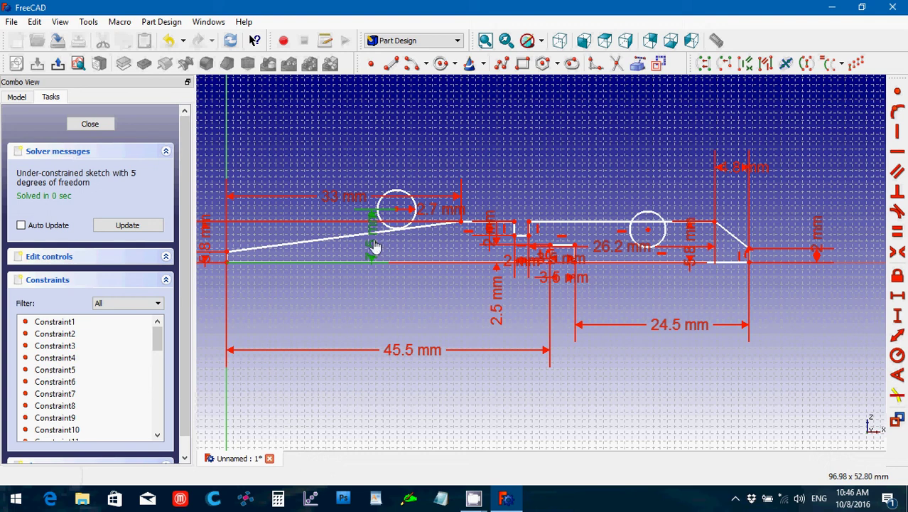
pyautogui.doubleClick(374, 246)
pyautogui.write('6')
pyautogui.press('Return')
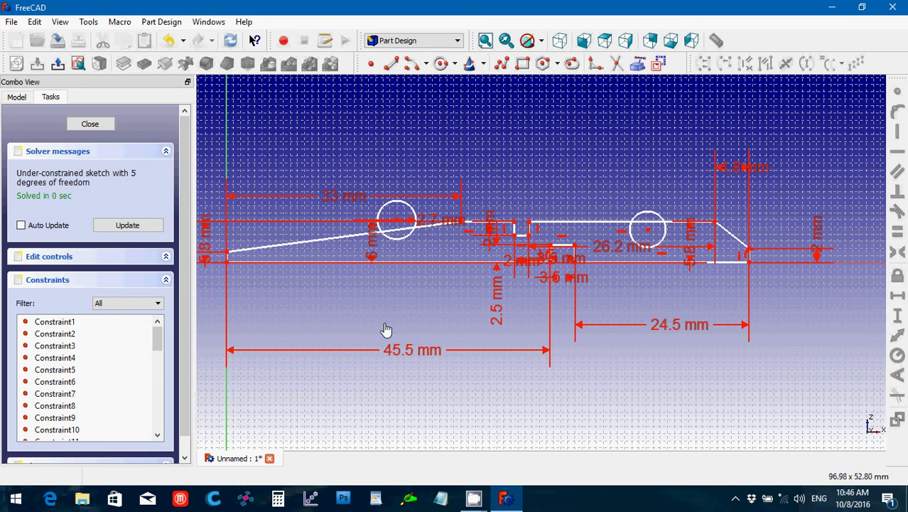
# Give the right circle a 3.2 mm radius constraint
pyautogui.click(647, 211)
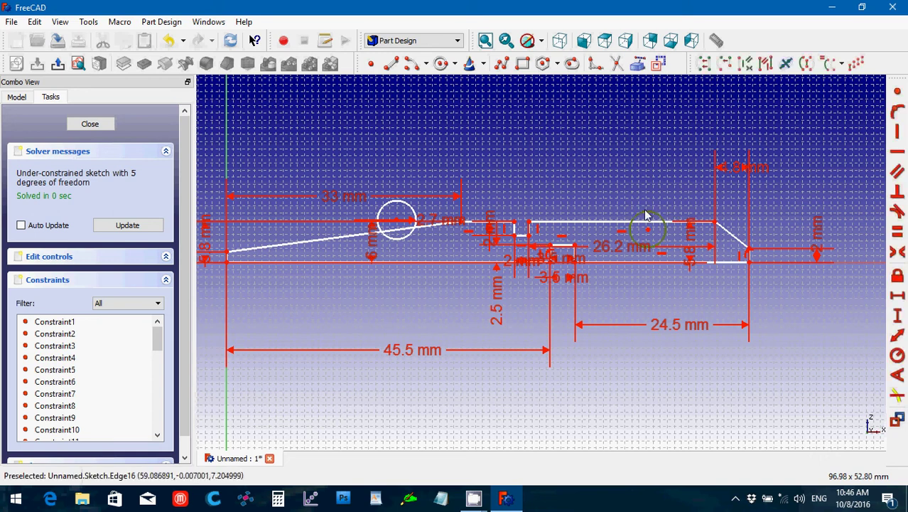
pyautogui.click(898, 357)
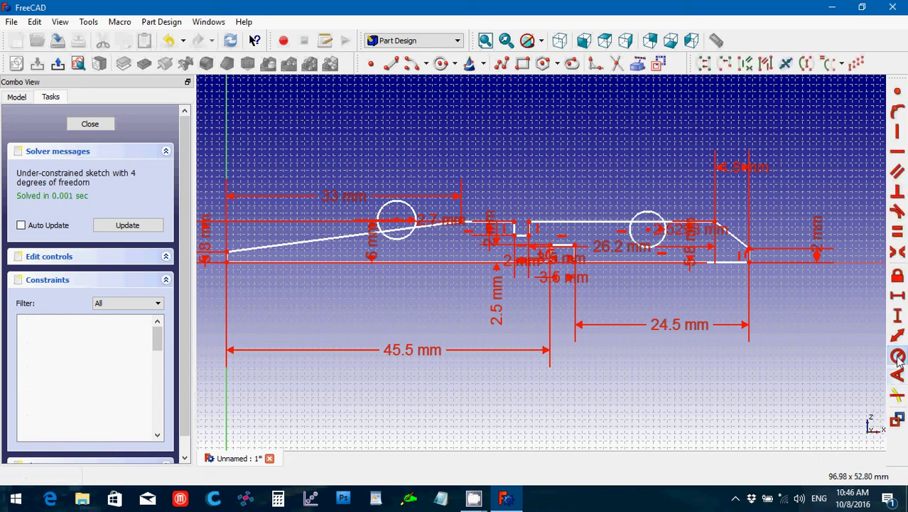
pyautogui.write('3.2')
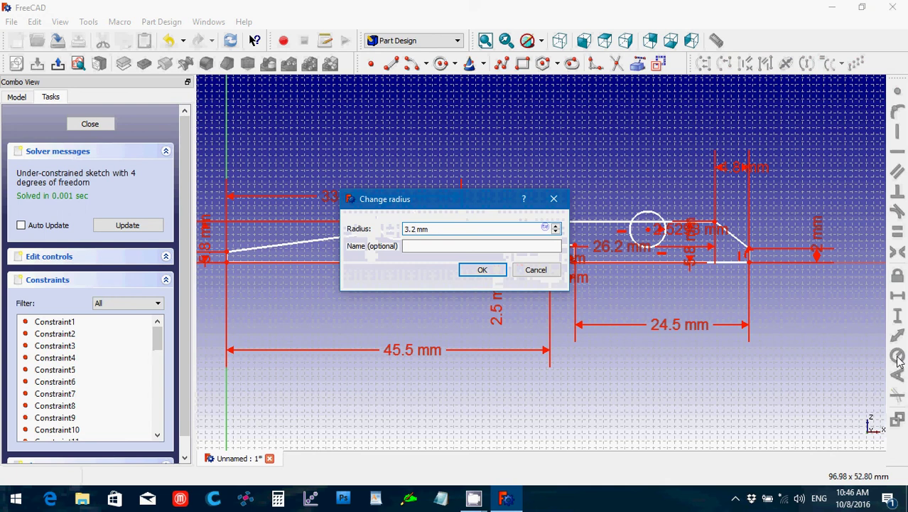
pyautogui.press('Return')
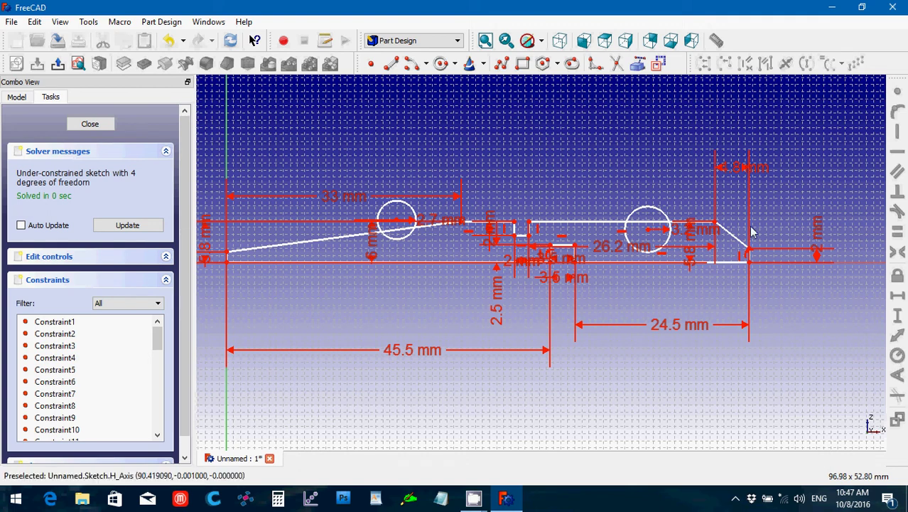
# Set the right circle centre 6 mm vertically above the horizontal axis
pyautogui.click(647, 229)
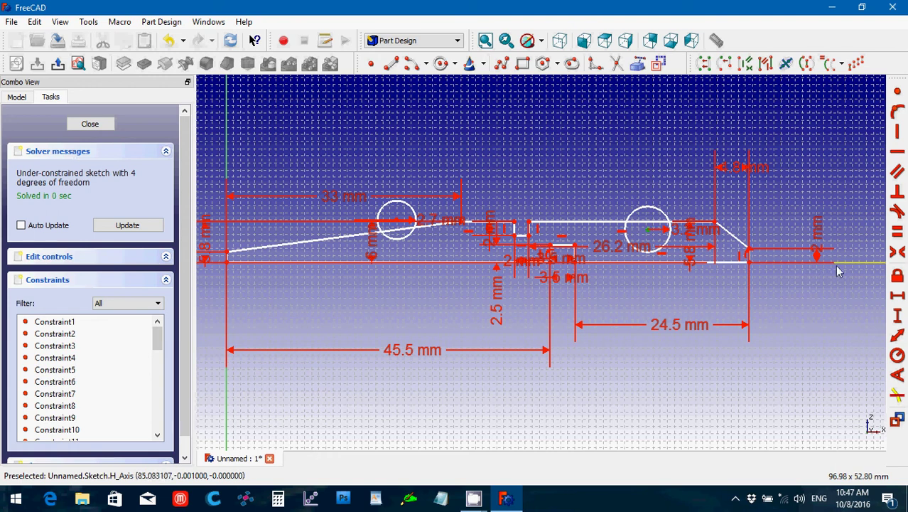
pyautogui.click(898, 317)
pyautogui.write('6')
pyautogui.press('Return')
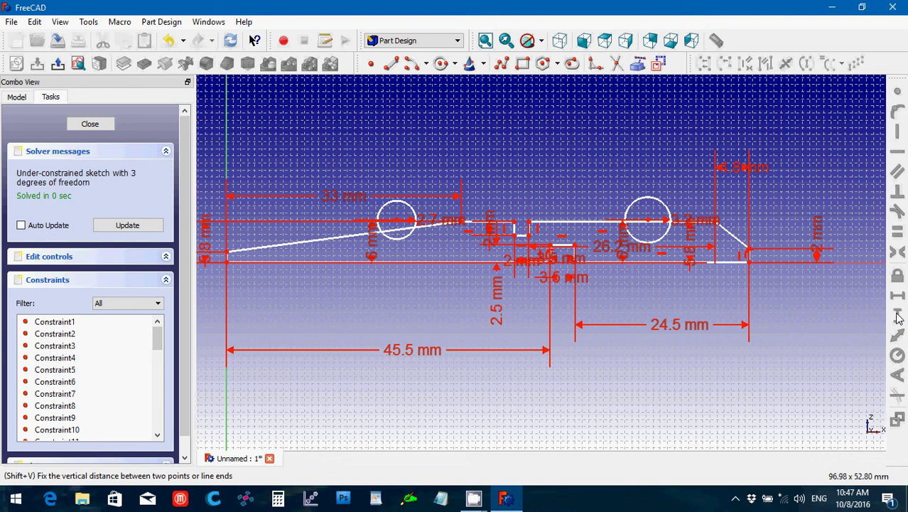
# Place the left circle centre 20 mm horizontally from the vertical axis
pyautogui.click(227, 149)
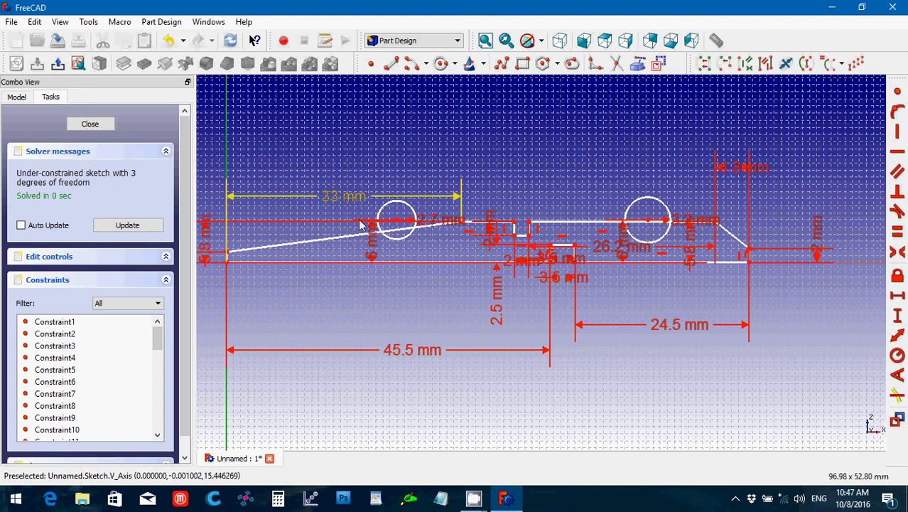
pyautogui.click(398, 226)
pyautogui.click(897, 299)
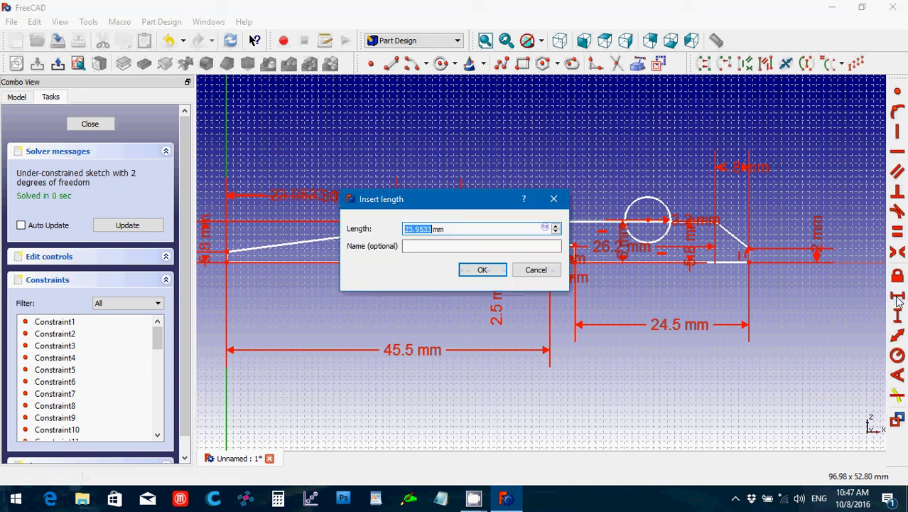
pyautogui.write('20')
pyautogui.press('Return')
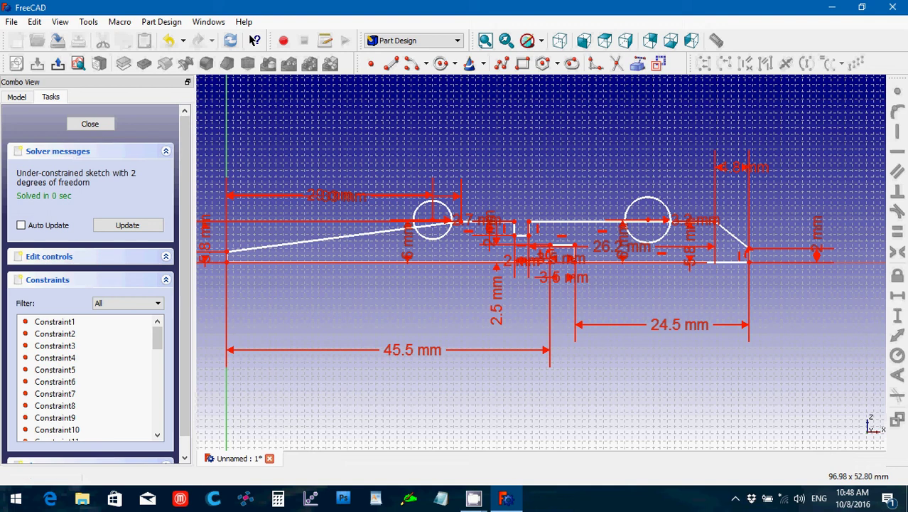
# Set a 16 mm horizontal distance from the profile's right-end point to the right circle centre
pyautogui.click(750, 263)
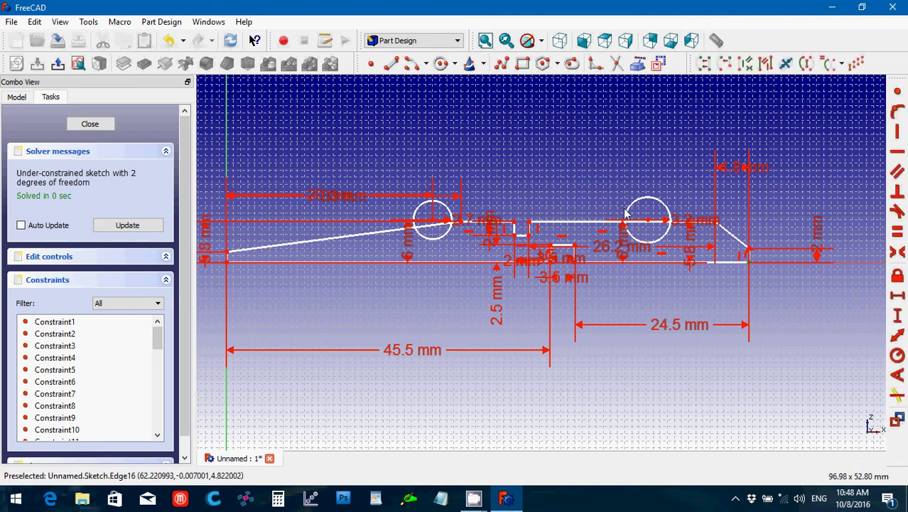
pyautogui.click(650, 222)
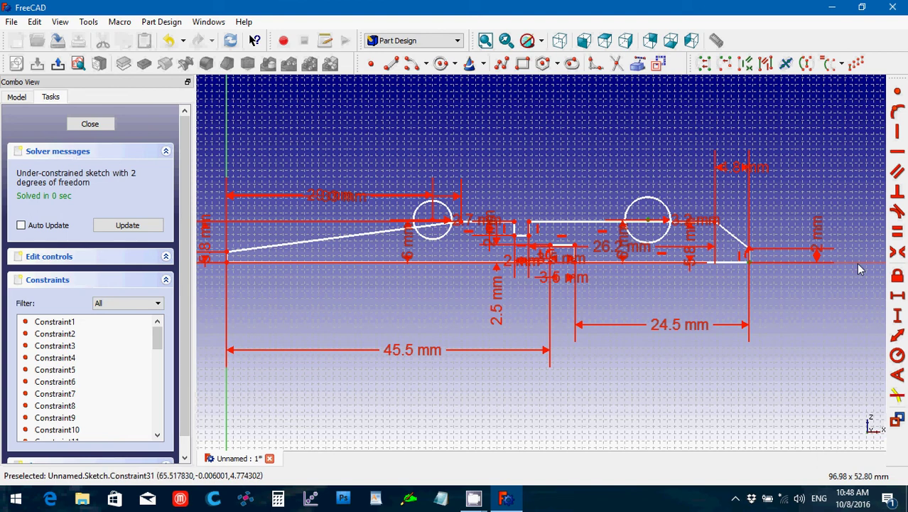
pyautogui.click(897, 300)
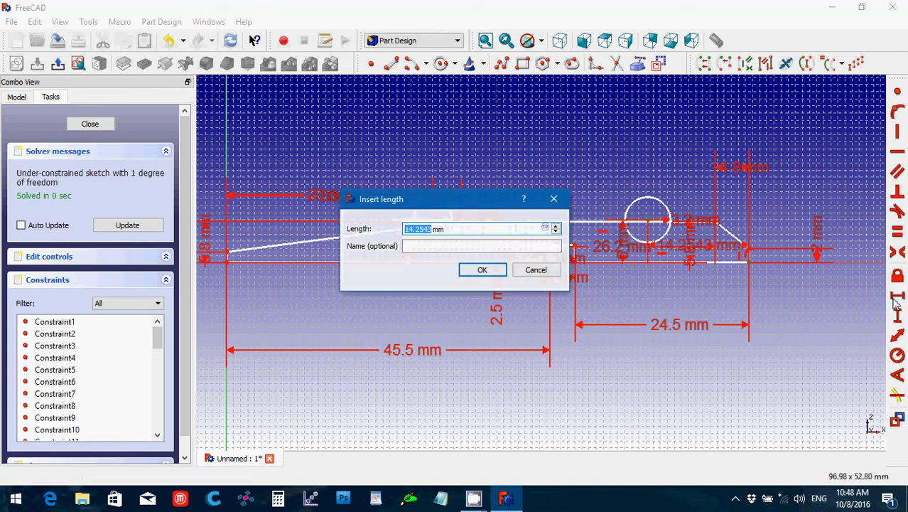
pyautogui.write('16')
pyautogui.press('Return')
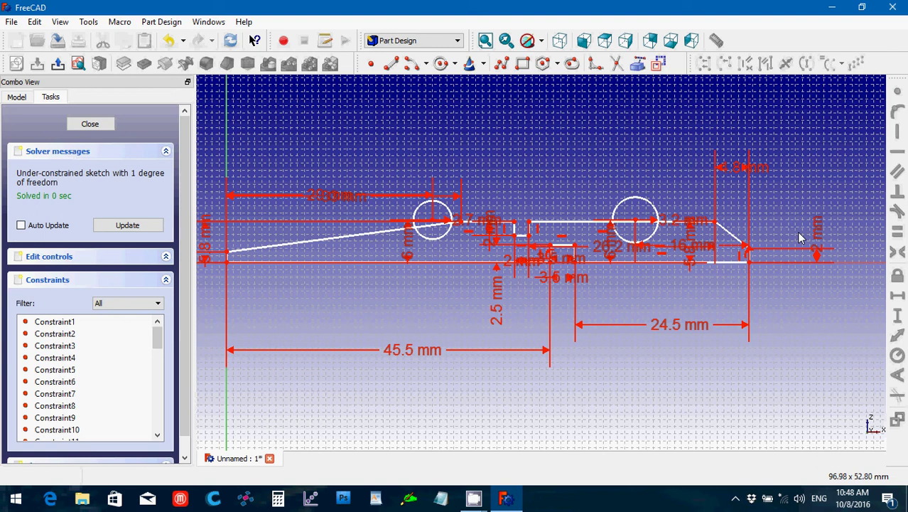
# Trim away the upper halves of both circles to form semicircular notches
pyautogui.scroll(4, 644, 293)
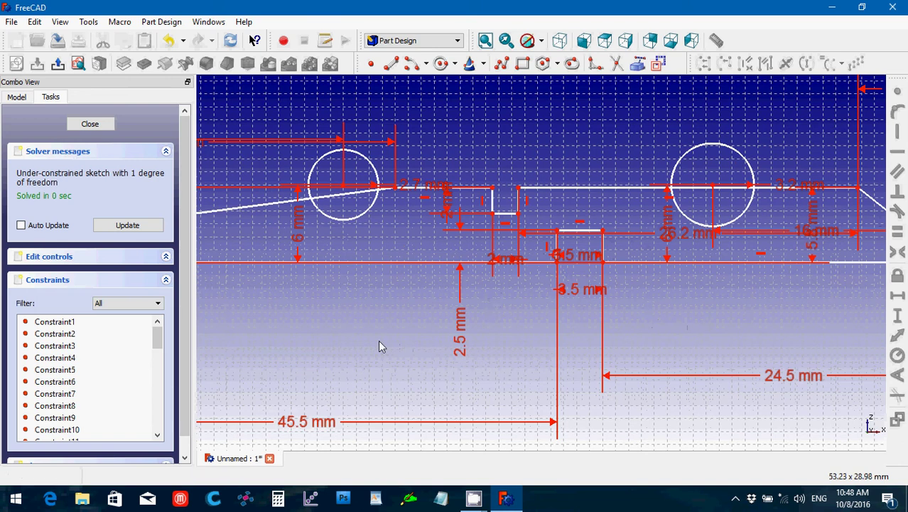
pyautogui.press('Left')
pyautogui.press('Left')
pyautogui.press('Left')
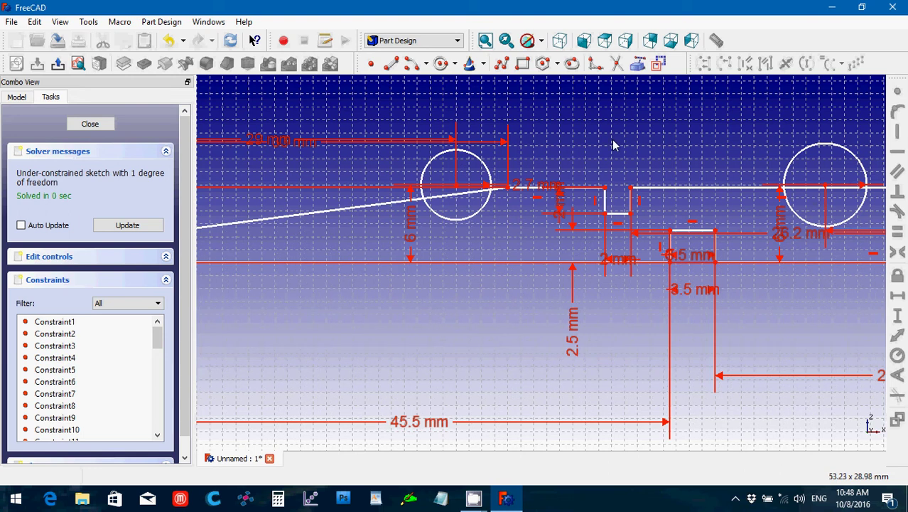
pyautogui.click(617, 63)
pyautogui.click(483, 167)
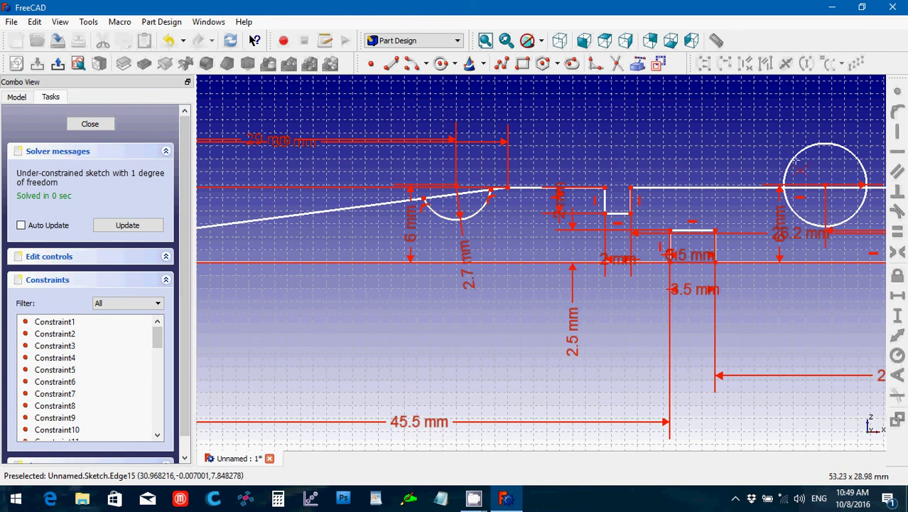
pyautogui.click(825, 147)
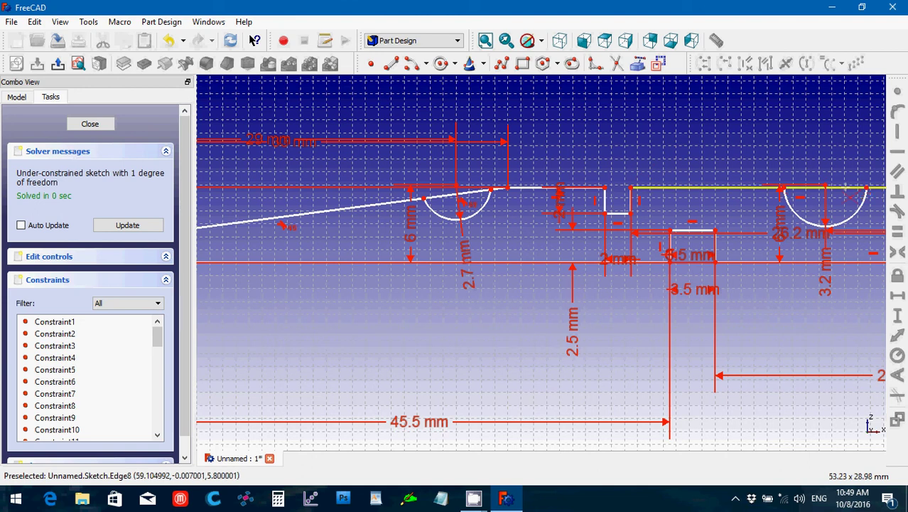
# Trim the top edge and right arc, undoing and then redoing the last trim
pyautogui.click(847, 193)
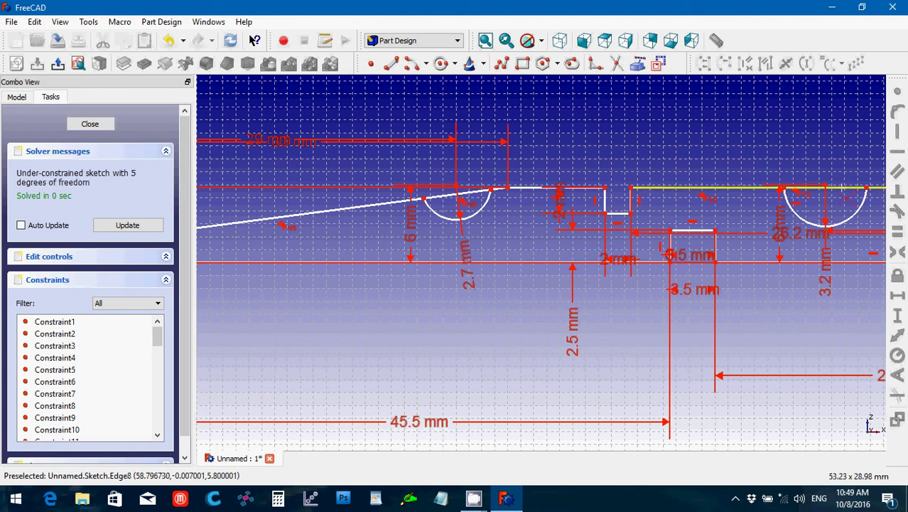
pyautogui.click(846, 194)
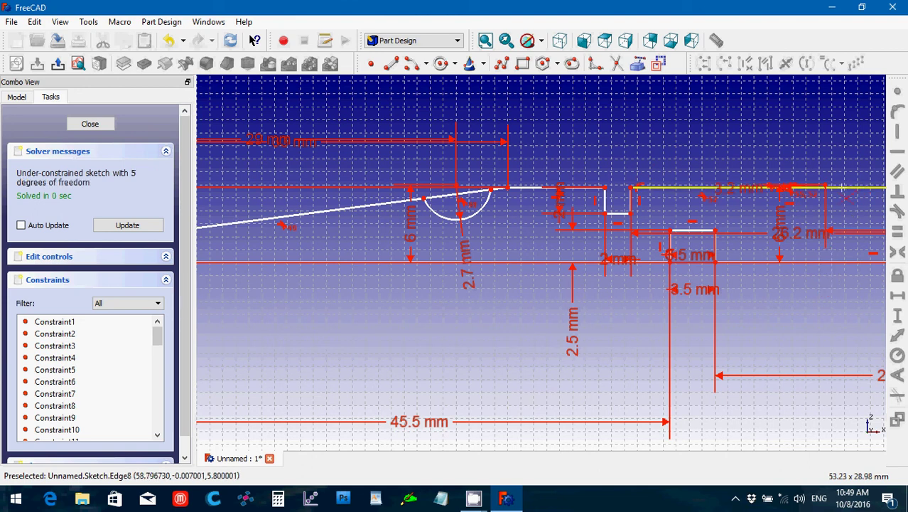
pyautogui.hotkey('ctrl', 'z')
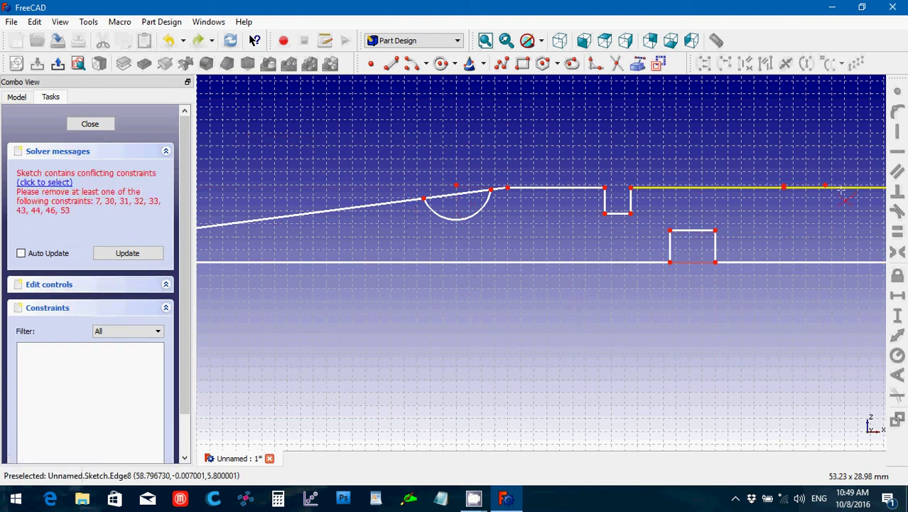
pyautogui.scroll(-2, 840, 193)
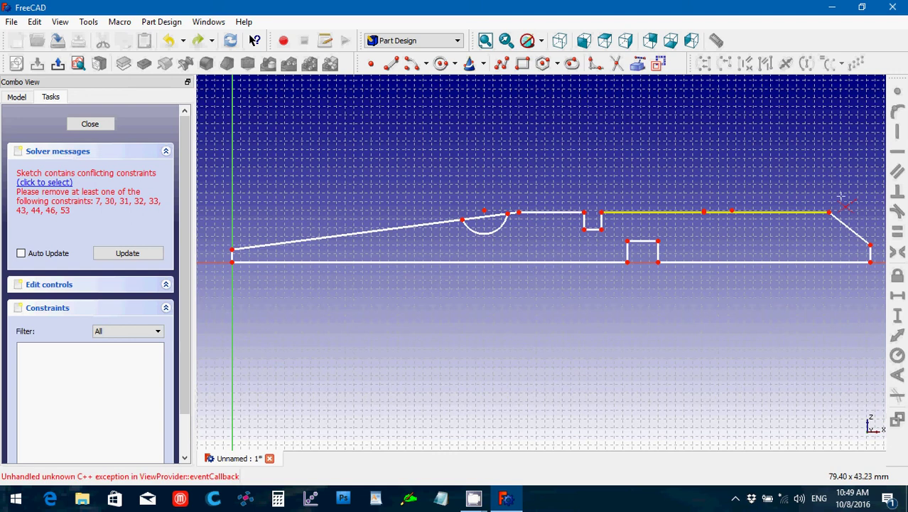
pyautogui.hotkey('ctrl', 'y')
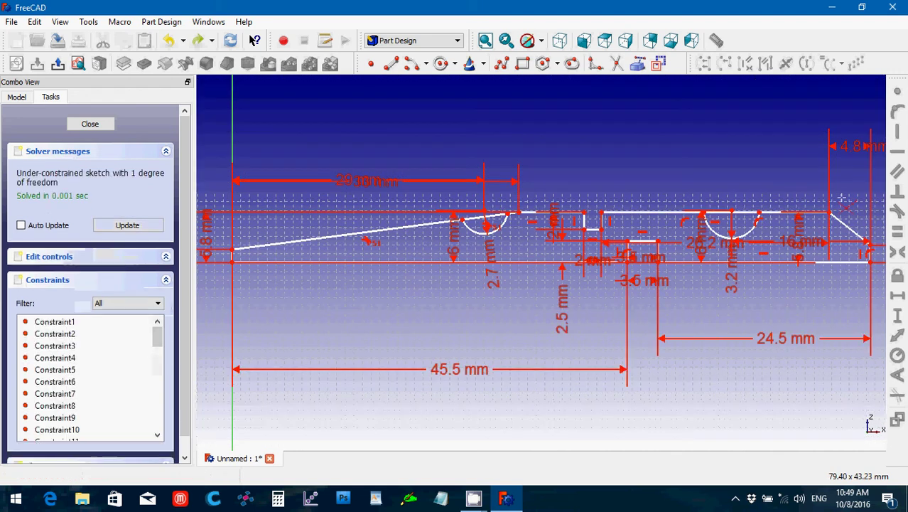
# Trim the sloped edge piece running across the left semicircular arc
pyautogui.scroll(3, 699, 317)
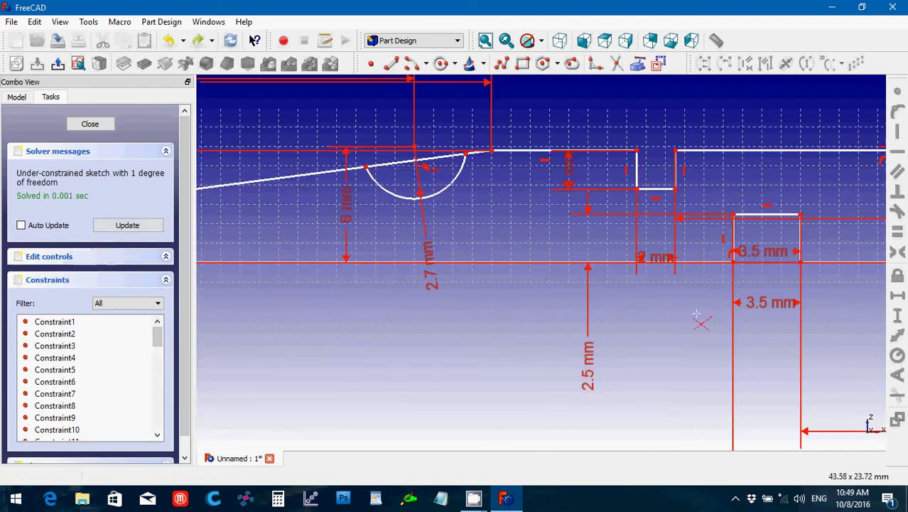
pyautogui.scroll(1, 698, 317)
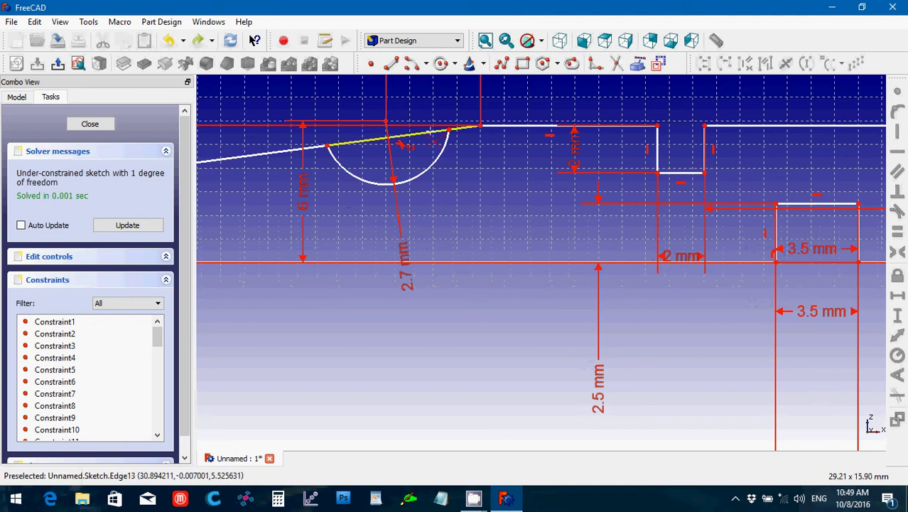
pyautogui.click(401, 143)
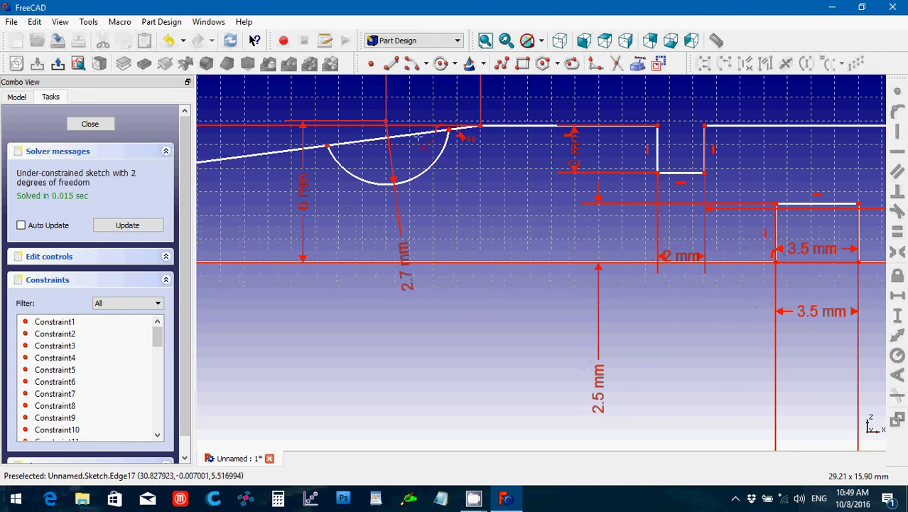
pyautogui.click(420, 141)
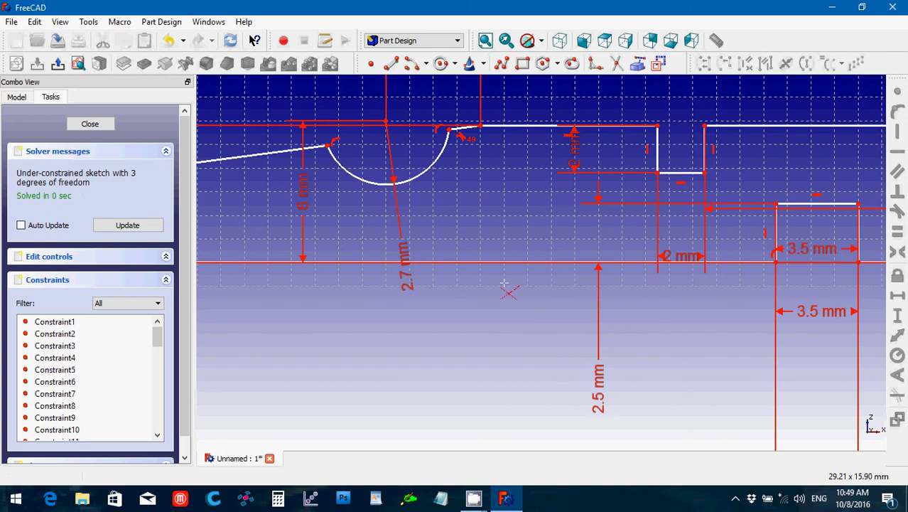
# Trim the top edge and arc at the right notch, then undo back to a full circle
pyautogui.press('Right')
pyautogui.press('Right')
pyautogui.press('Right')
pyautogui.press('Right')
pyautogui.press('Right')
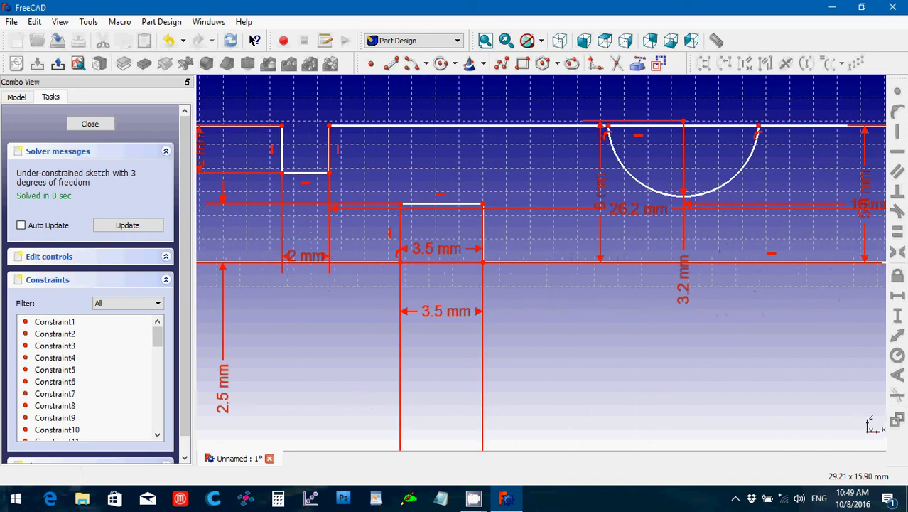
pyautogui.press('Right')
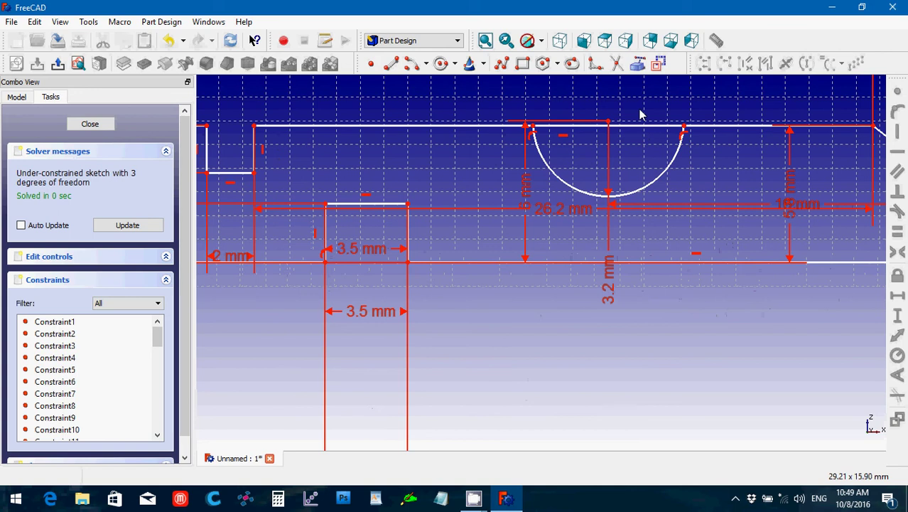
pyautogui.click(617, 63)
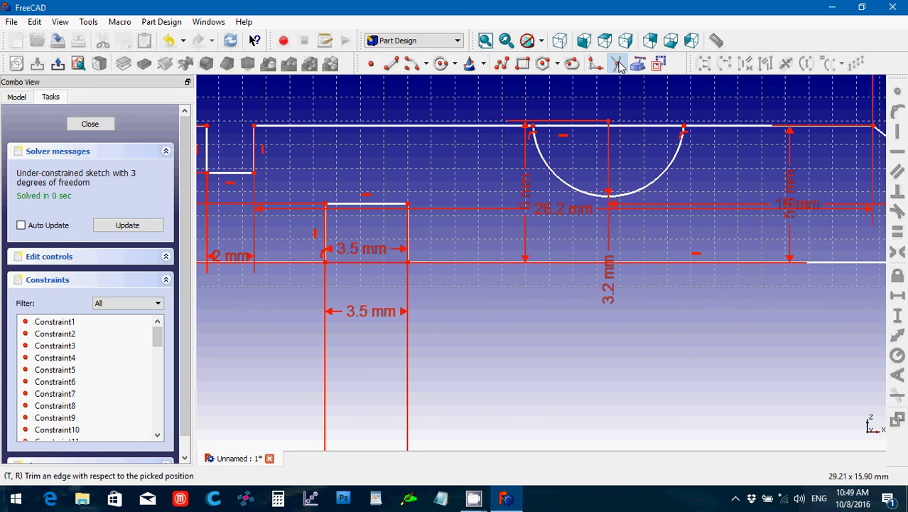
pyautogui.click(629, 127)
pyautogui.click(628, 128)
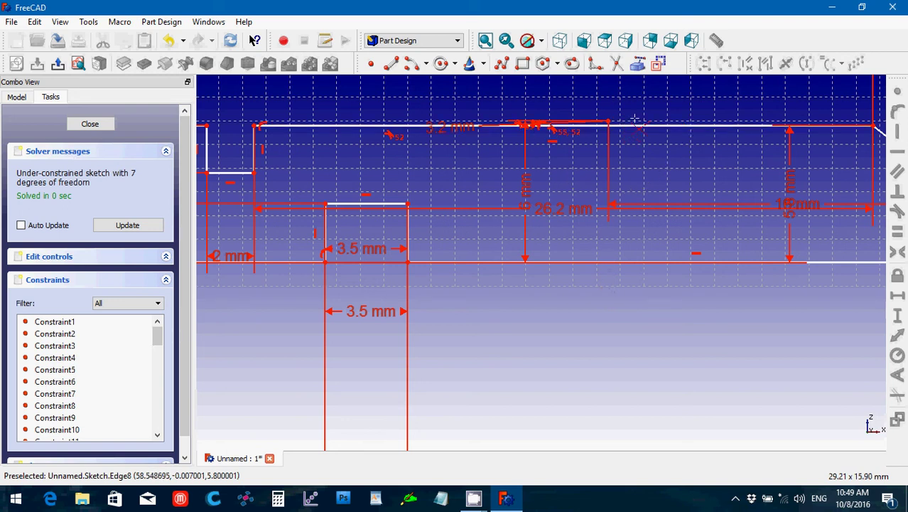
pyautogui.hotkey('ctrl', 'z')
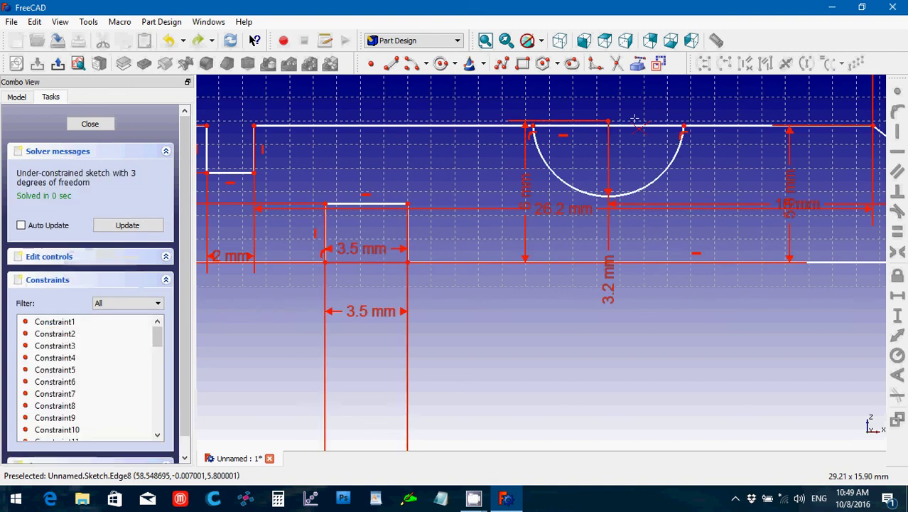
pyautogui.scroll(-3, 634, 118)
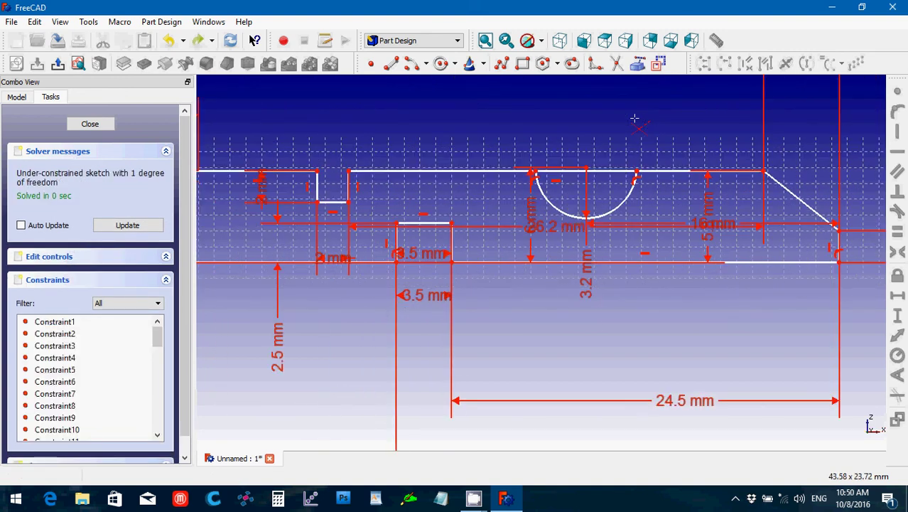
pyautogui.scroll(-4, 634, 118)
pyautogui.hotkey('ctrl', 'z')
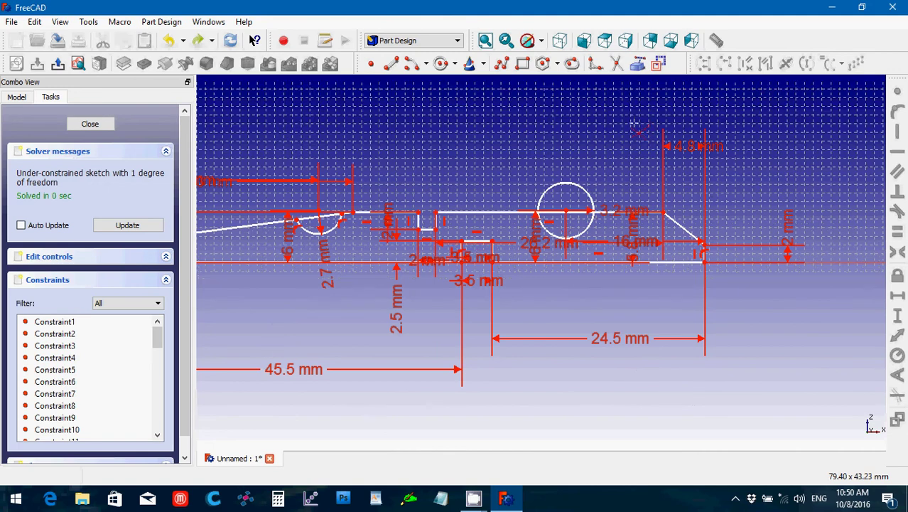
# Split the top edge where it meets the right circle and delete the segment inside it
pyautogui.scroll(5, 634, 123)
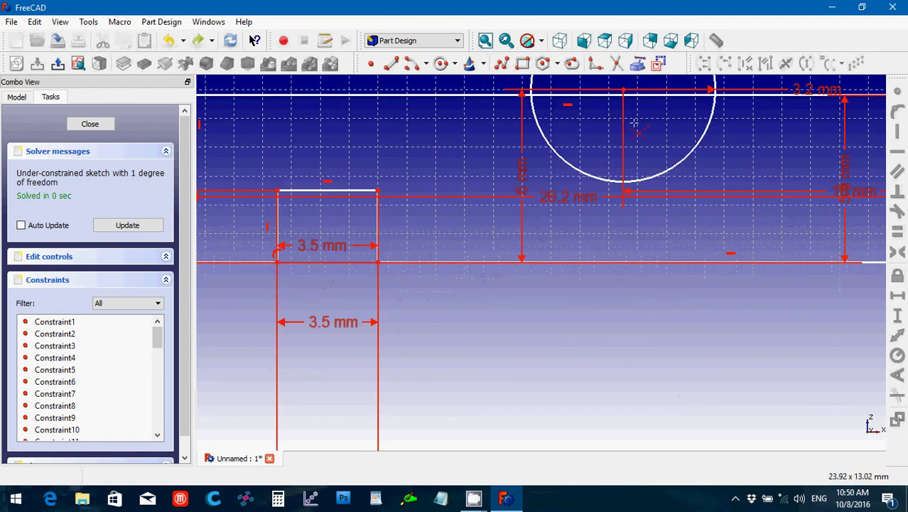
pyautogui.press('Up')
pyautogui.press('Up')
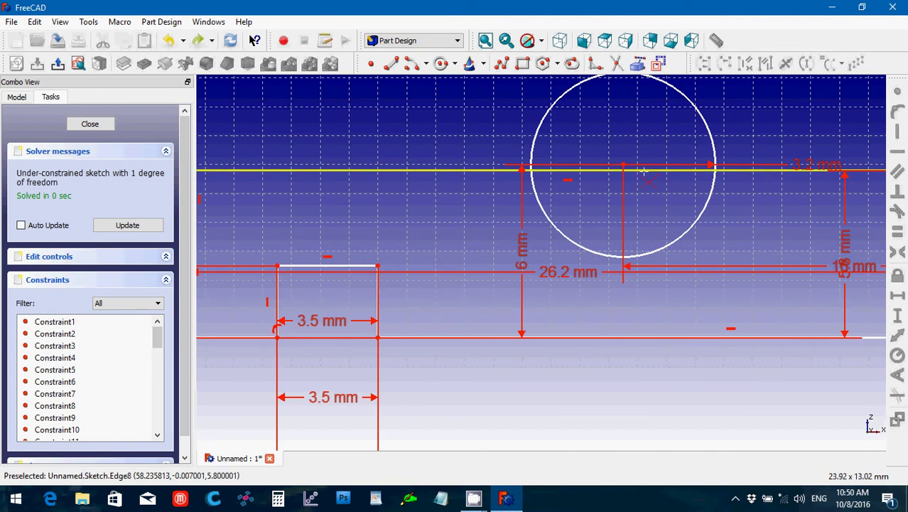
pyautogui.click(643, 170)
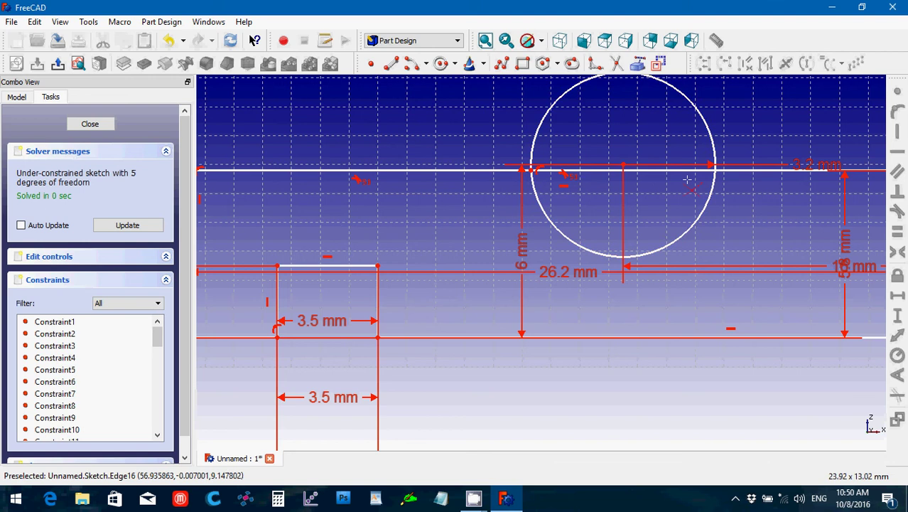
pyautogui.hotkey('shift', 'h')
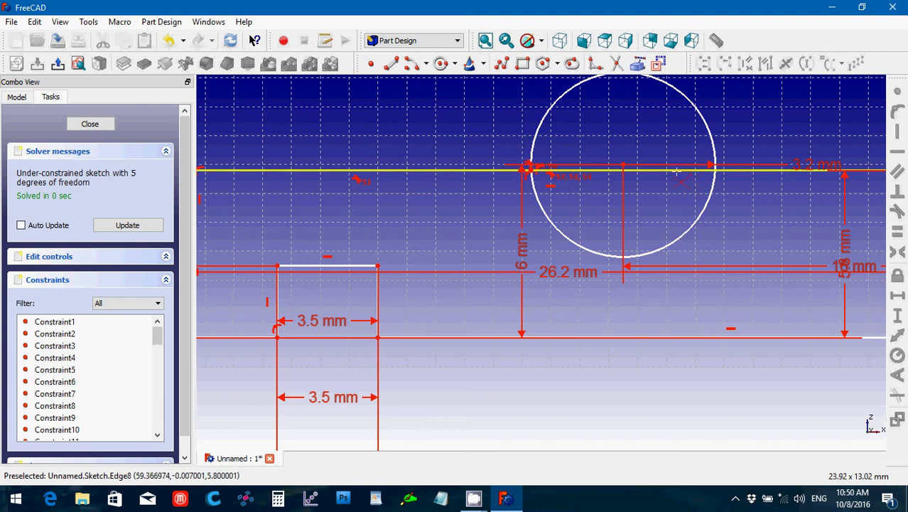
pyautogui.press('Escape')
pyautogui.click(533, 174)
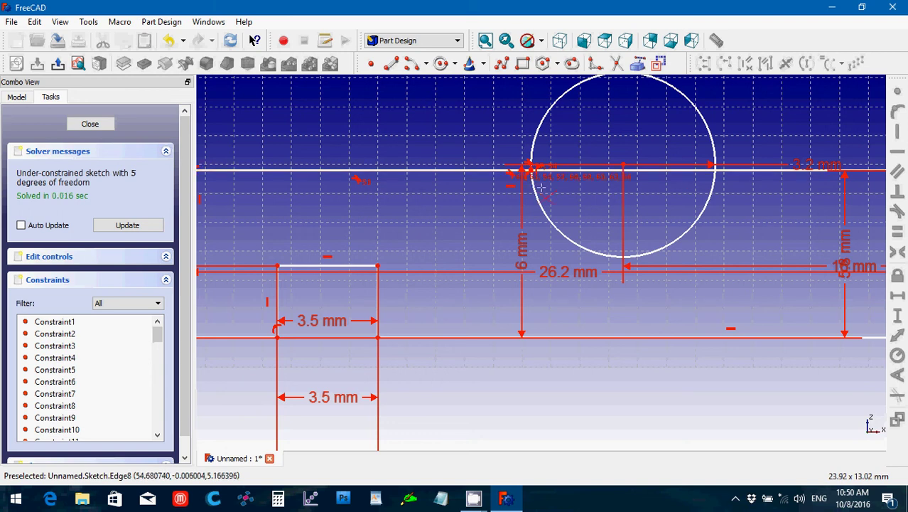
pyautogui.scroll(-5, 542, 188)
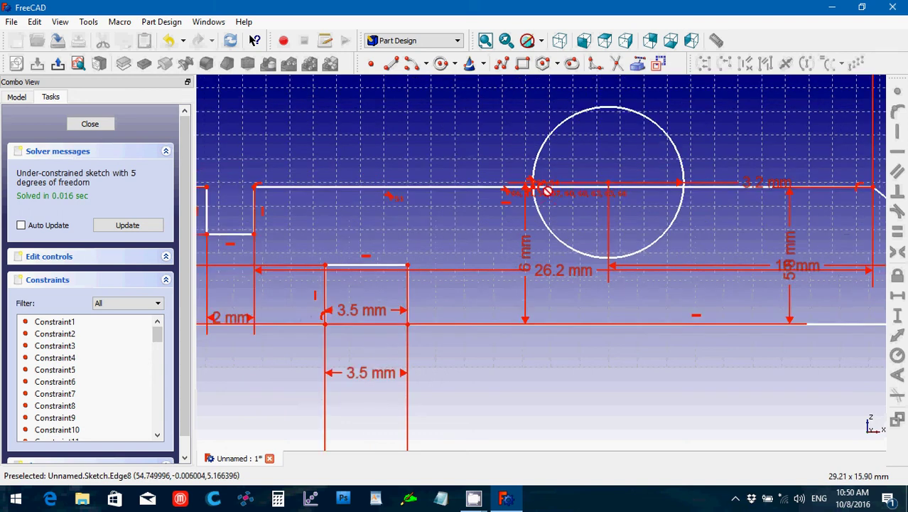
pyautogui.scroll(3, 549, 190)
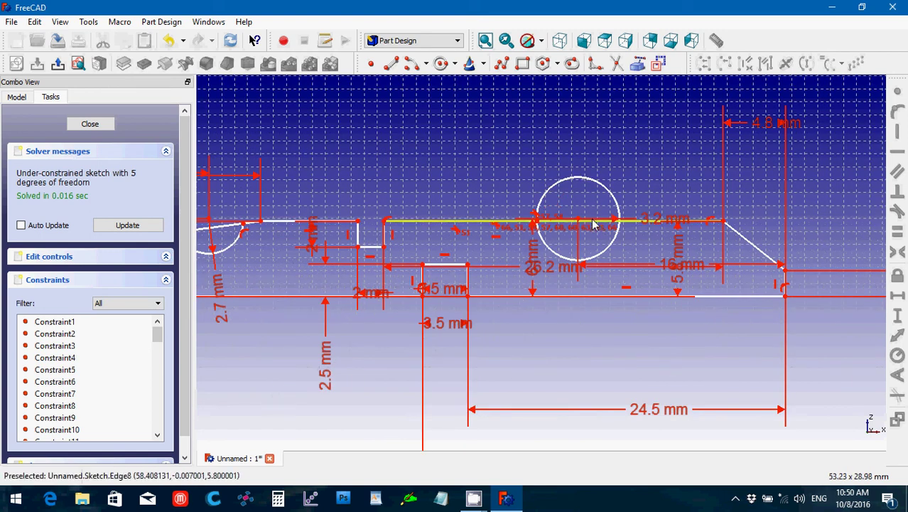
pyautogui.scroll(6, 612, 227)
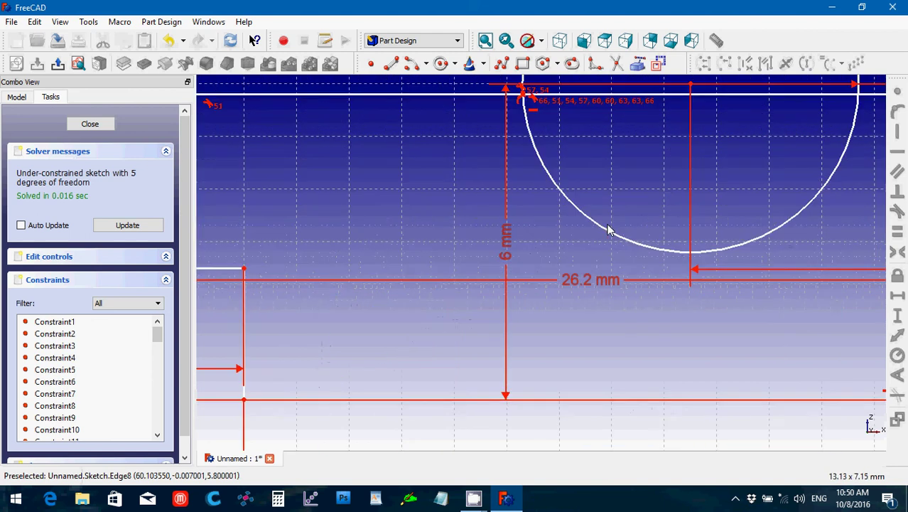
pyautogui.scroll(-3, 609, 229)
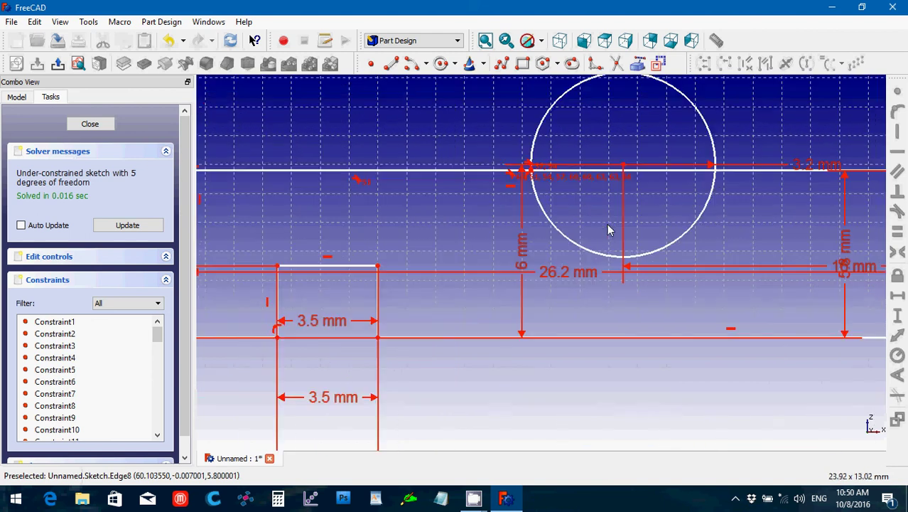
pyautogui.click(676, 171)
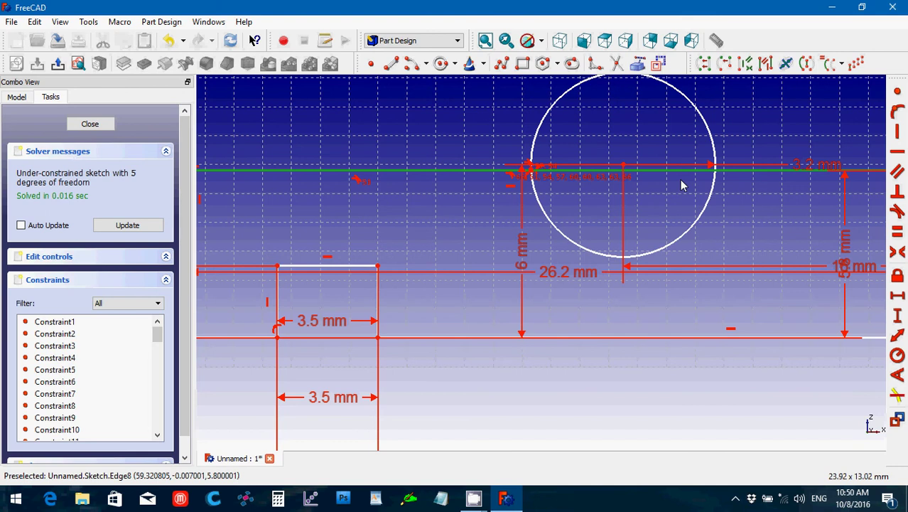
pyautogui.press('Delete')
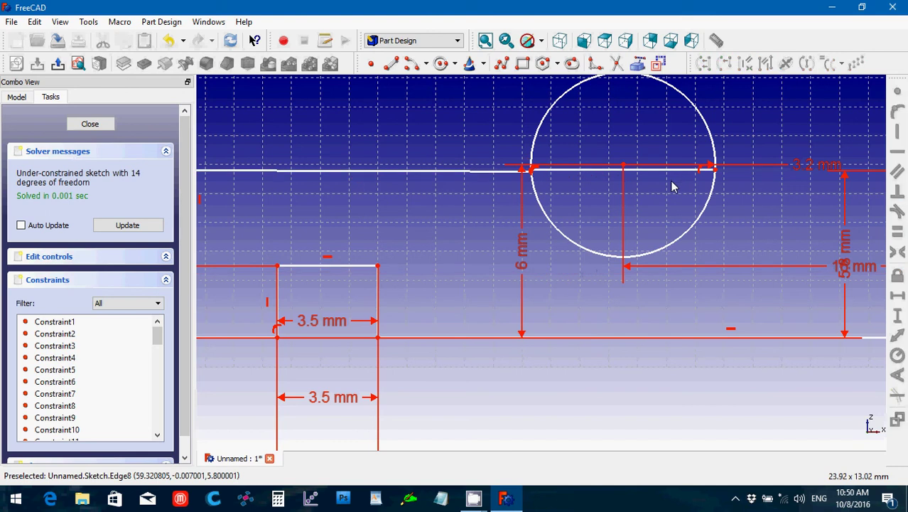
# Trim the right circle's upper half and delete the straight segments spanning the arc
pyautogui.click(617, 65)
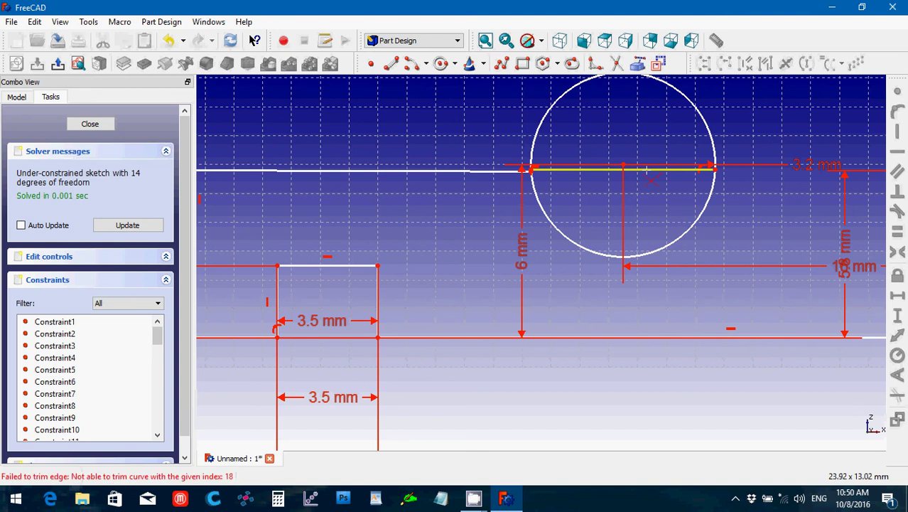
pyautogui.click(694, 101)
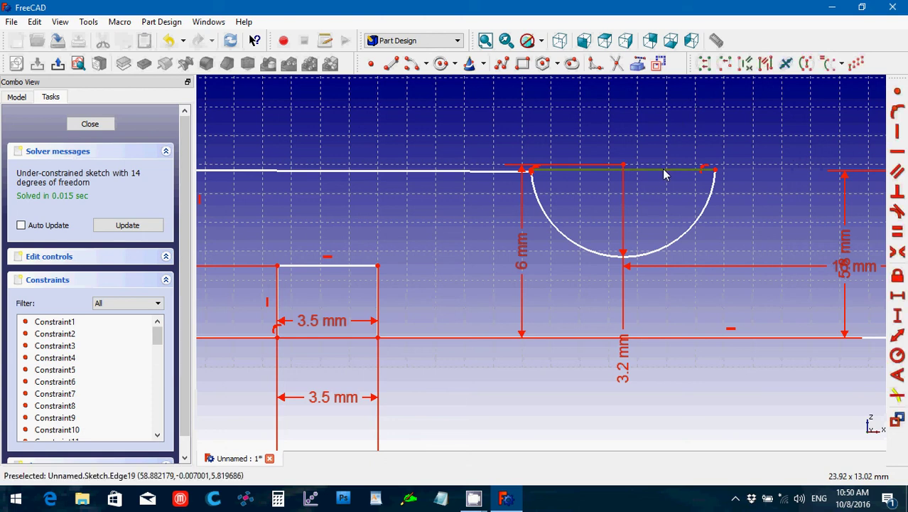
pyautogui.press('Escape')
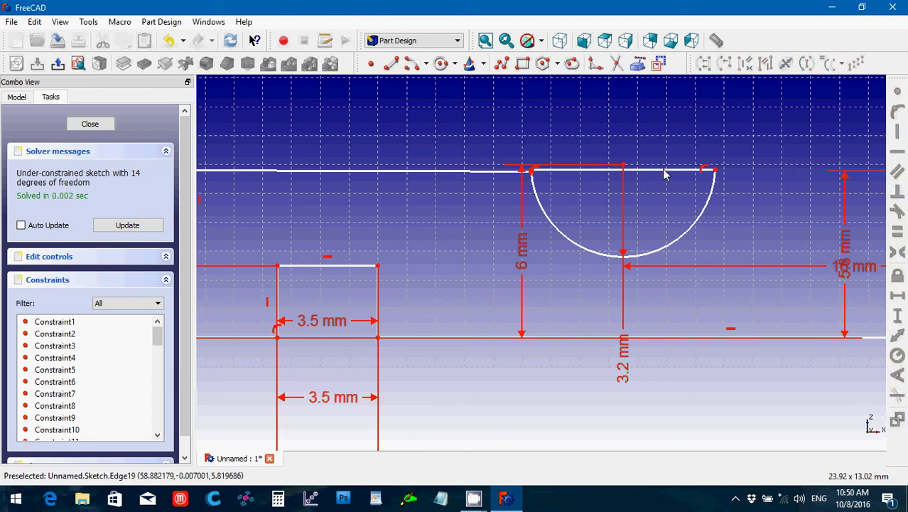
pyautogui.click(661, 176)
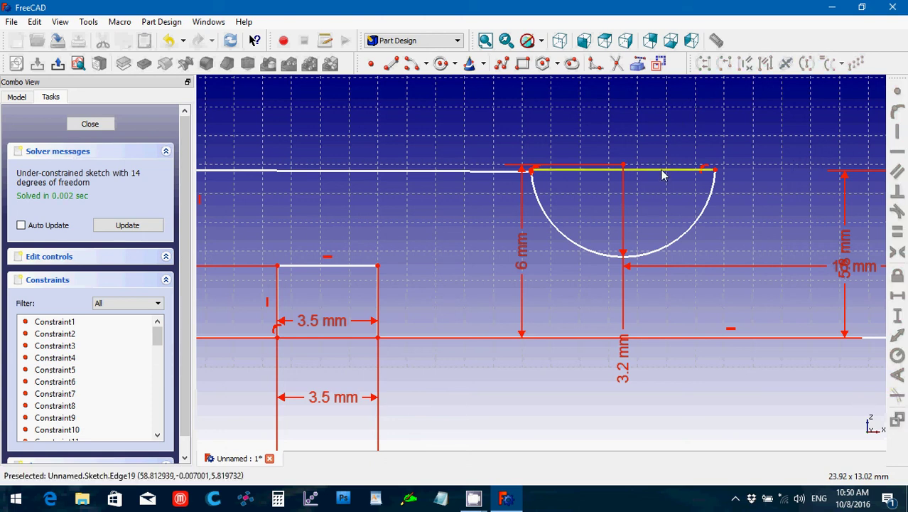
pyautogui.press('h')
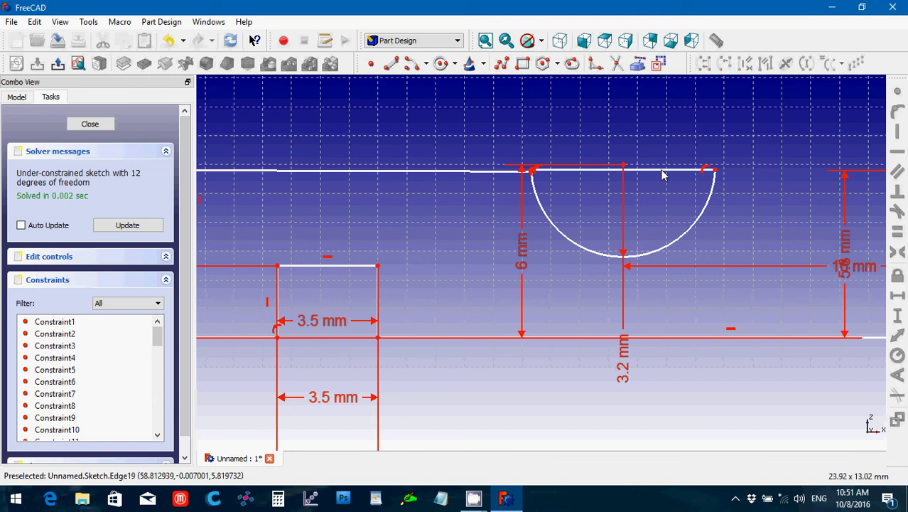
pyautogui.click(660, 176)
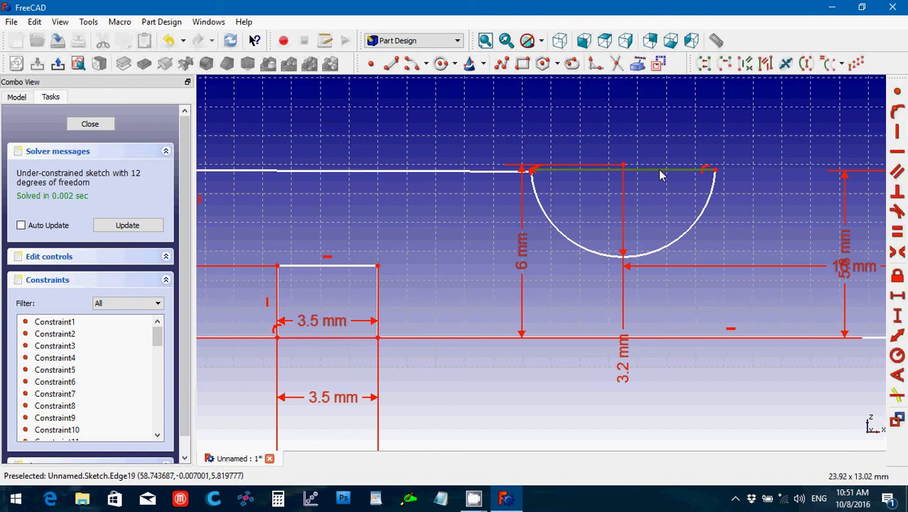
pyautogui.press('Delete')
pyautogui.scroll(-4, 659, 177)
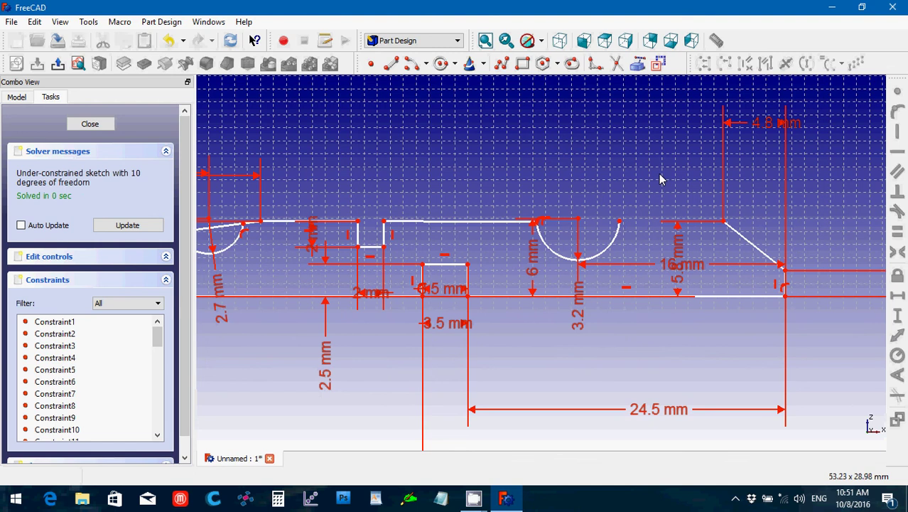
# Draw a line from the right arc's end to the right corner vertex
pyautogui.click(391, 63)
pyautogui.scroll(3, 547, 262)
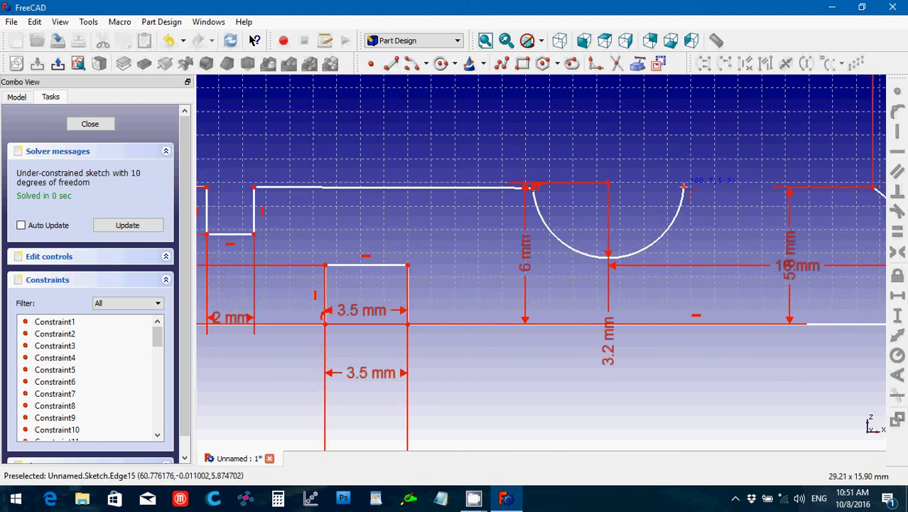
pyautogui.click(684, 186)
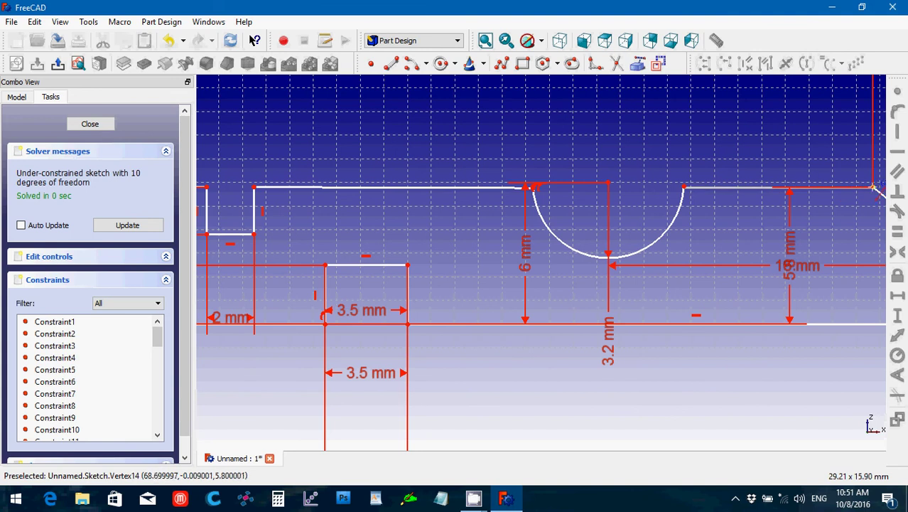
pyautogui.click(873, 188)
pyautogui.click(874, 188)
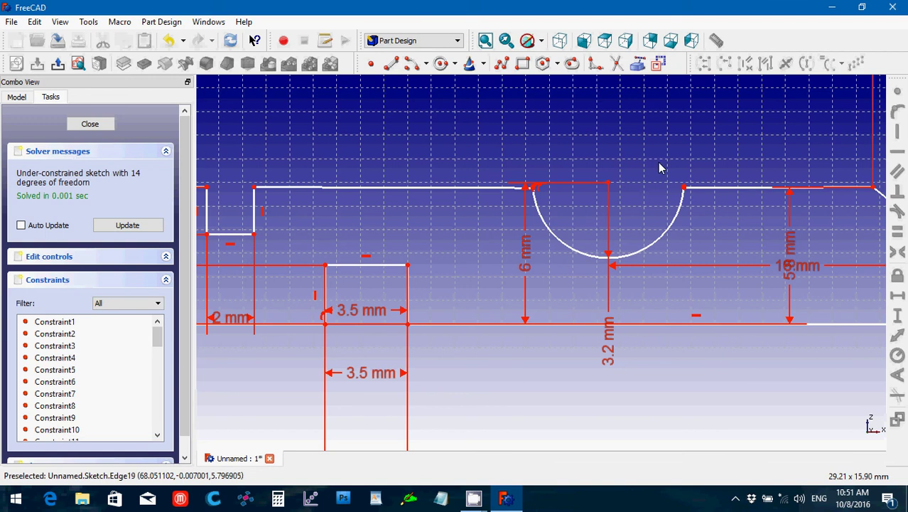
# Make the new line's endpoints coincident with the arc end and the right corner
pyautogui.moveTo(664, 162); pyautogui.dragTo(704, 205)
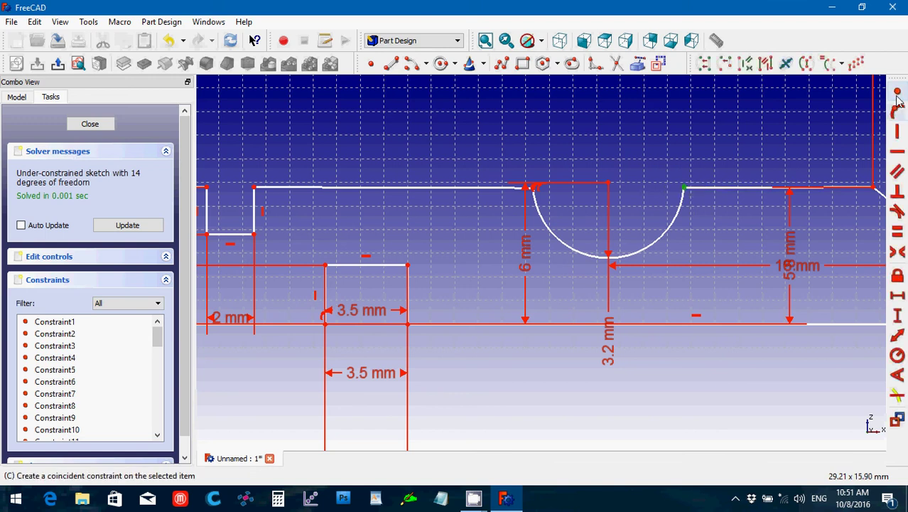
pyautogui.click(897, 93)
pyautogui.moveTo(844, 162); pyautogui.dragTo(883, 201)
pyautogui.click(899, 96)
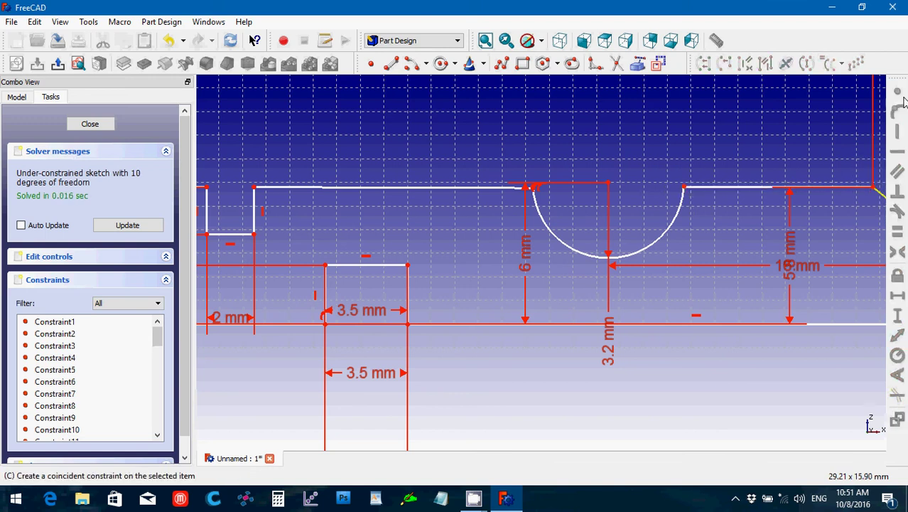
pyautogui.moveTo(515, 157); pyautogui.dragTo(553, 215)
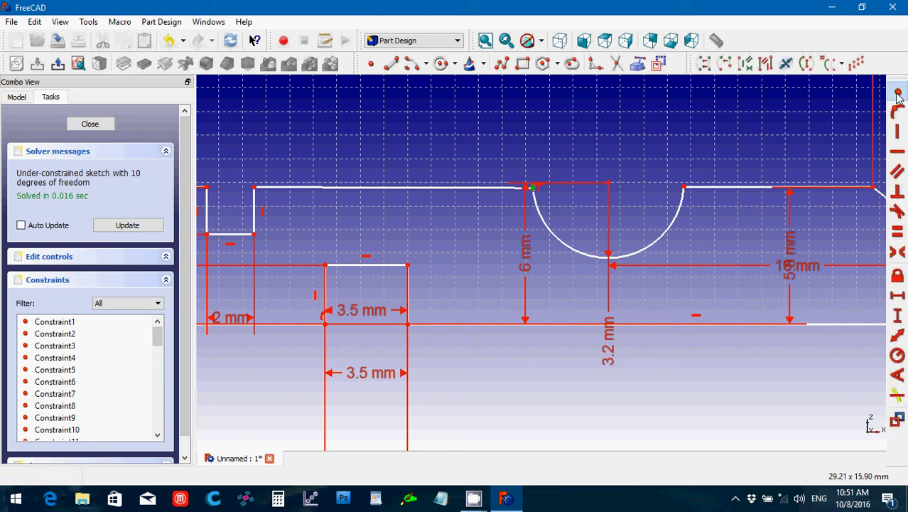
pyautogui.click(898, 97)
pyautogui.click(526, 269)
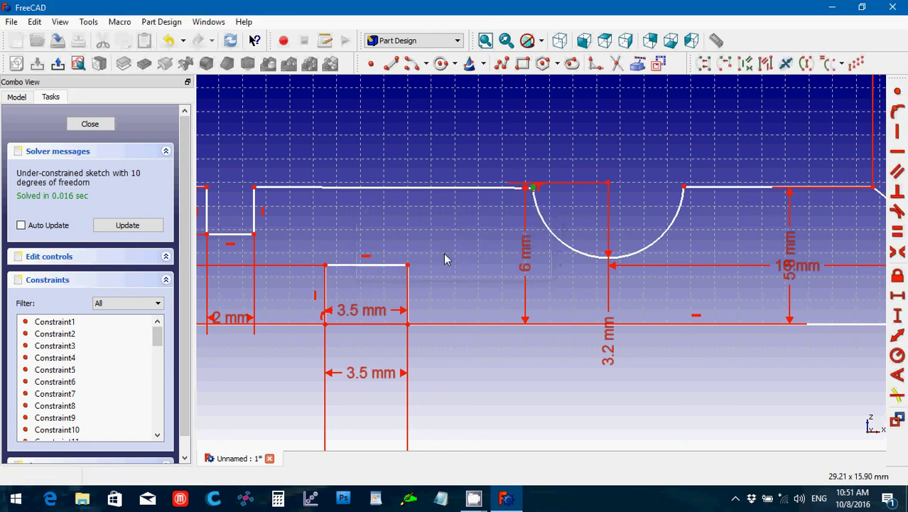
# Constrain both top-edge segments beside the right arc as horizontal
pyautogui.click(469, 187)
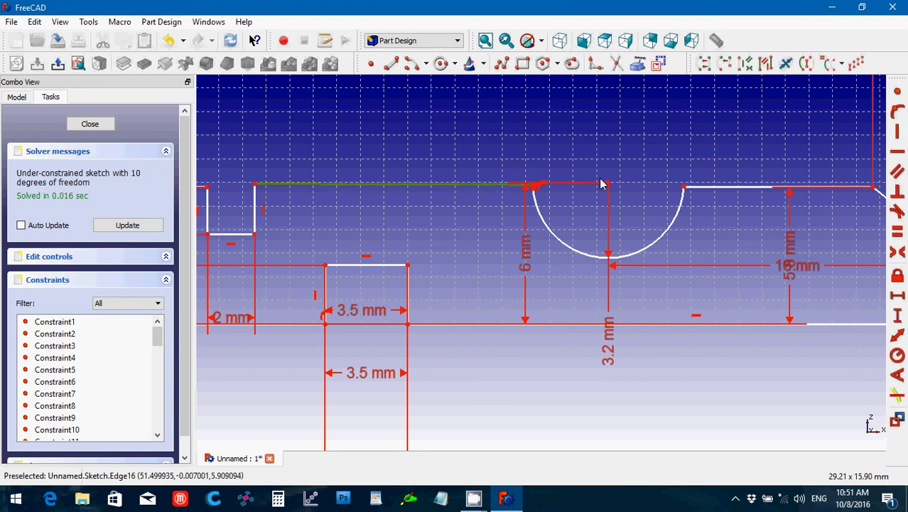
pyautogui.click(898, 151)
pyautogui.click(734, 187)
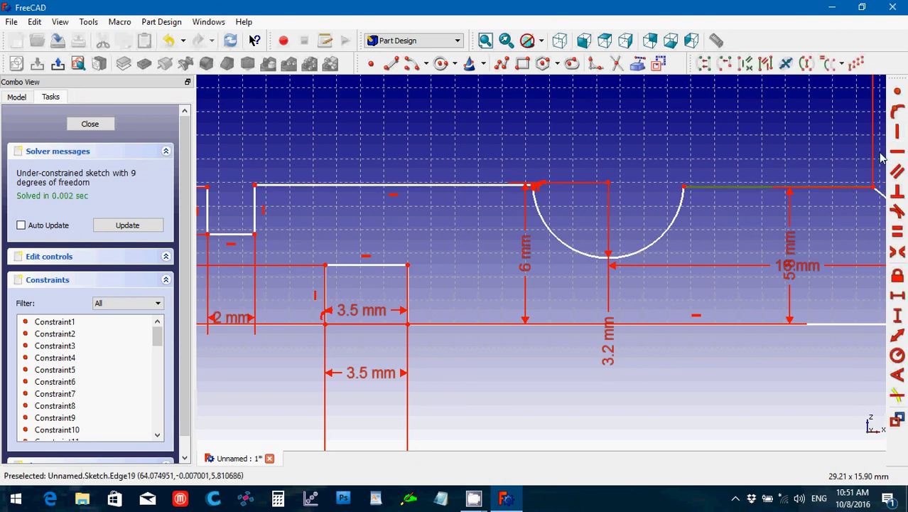
pyautogui.click(896, 155)
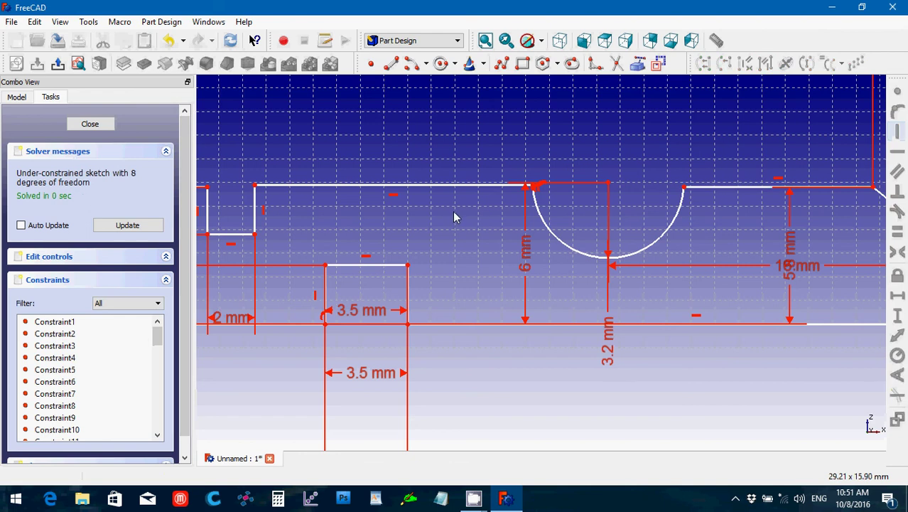
pyautogui.press('Left')
pyautogui.press('Left')
pyautogui.press('Left')
pyautogui.press('Left')
pyautogui.press('Left')
pyautogui.press('Left')
pyautogui.press('Left')
pyautogui.press('Left')
pyautogui.press('Left')
pyautogui.press('Left')
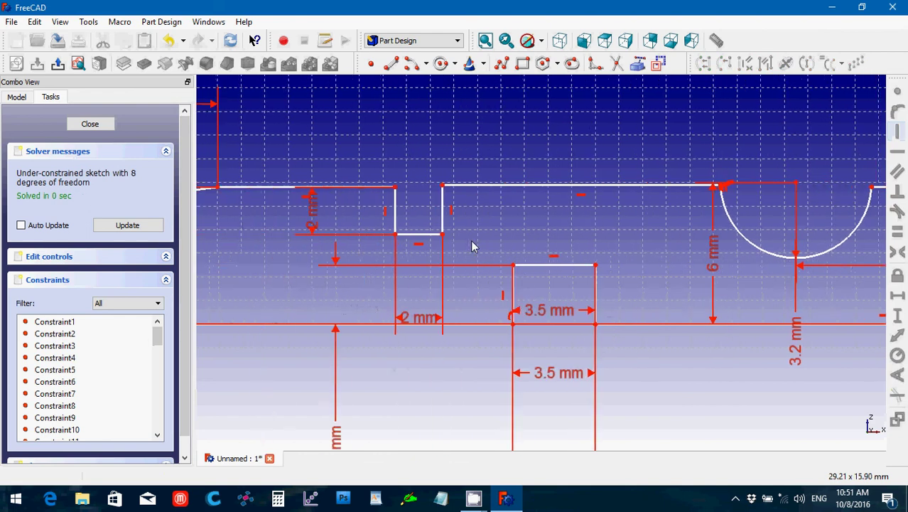
# Delete the sloped line crossing the left arc, after undoing a trim that flipped the arc
pyautogui.press('Left')
pyautogui.press('Left')
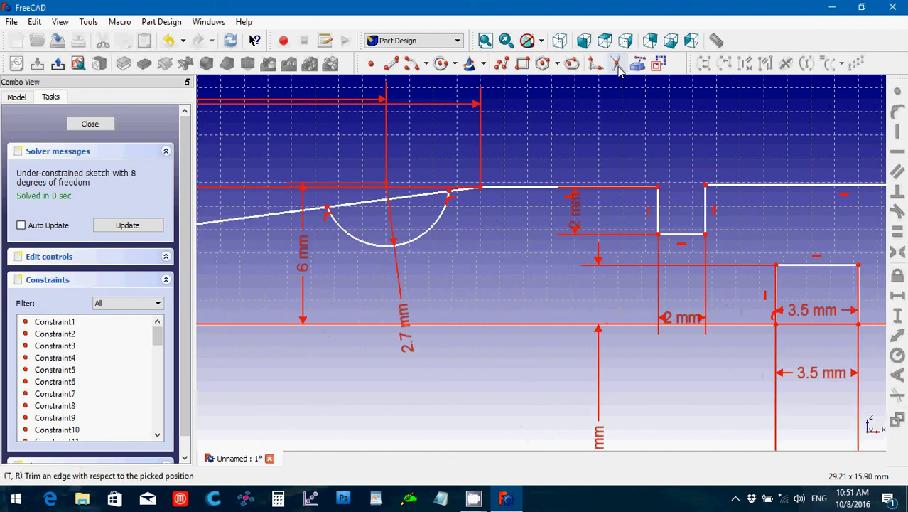
pyautogui.click(616, 63)
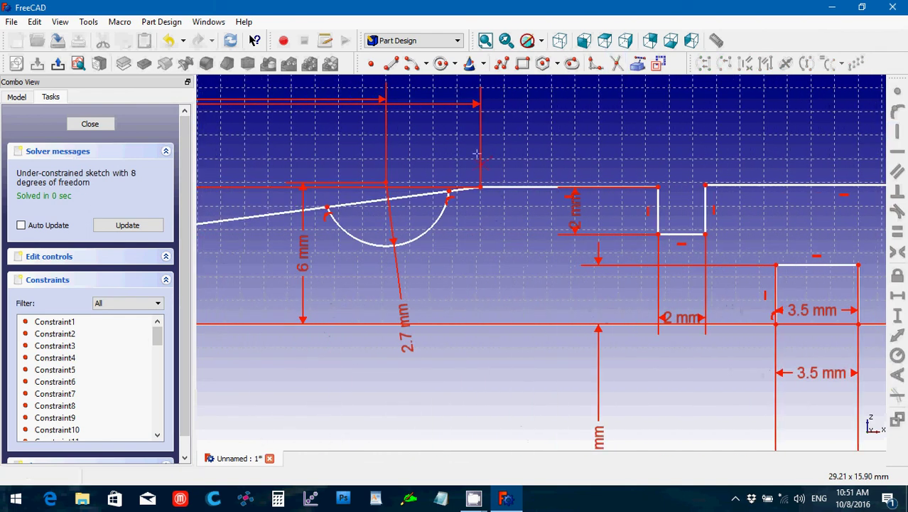
pyautogui.click(402, 197)
pyautogui.click(402, 197)
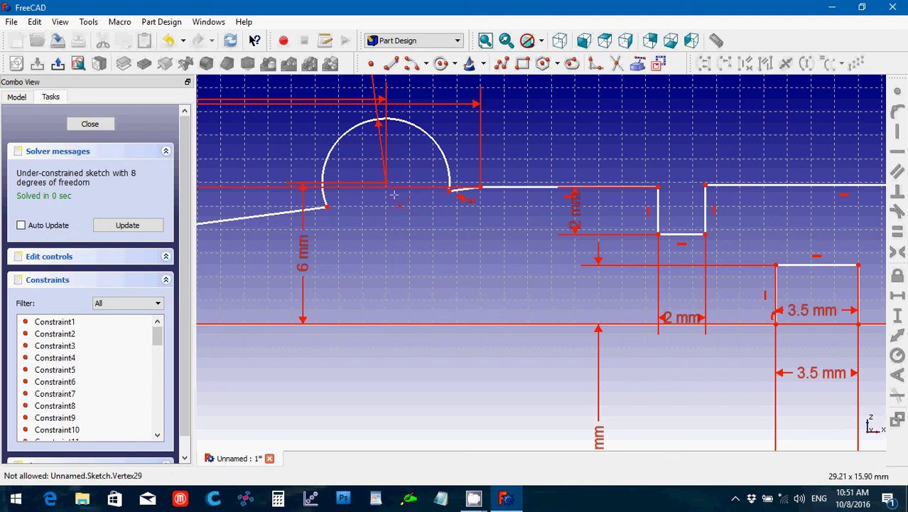
pyautogui.hotkey('ctrl', 'z')
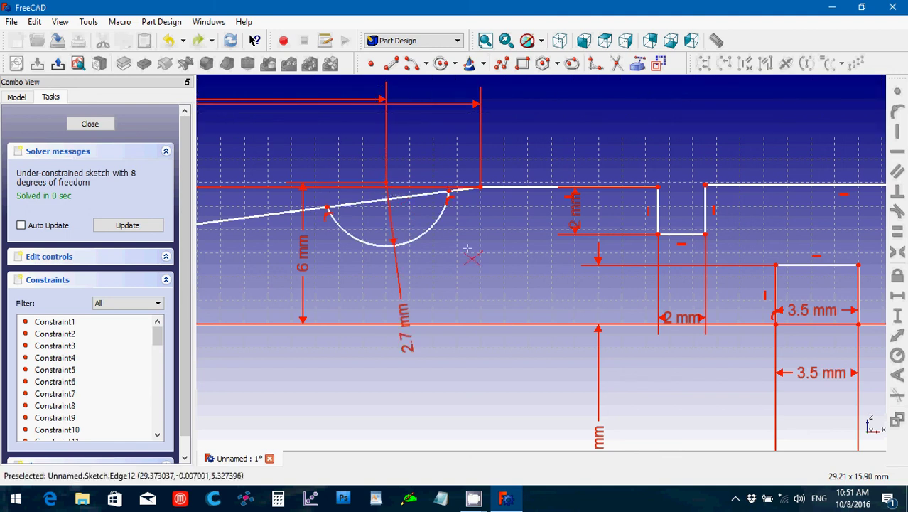
pyautogui.click(418, 202)
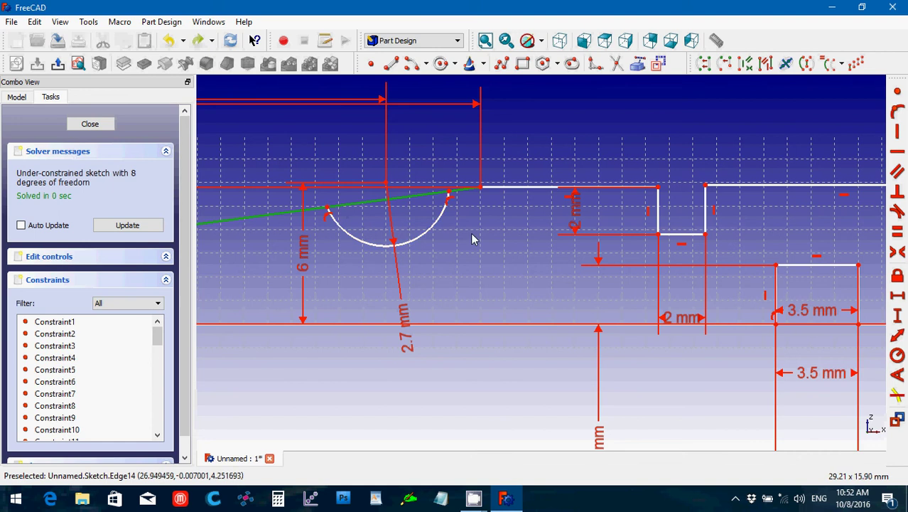
pyautogui.click(440, 204)
pyautogui.click(400, 203)
pyautogui.press('Delete')
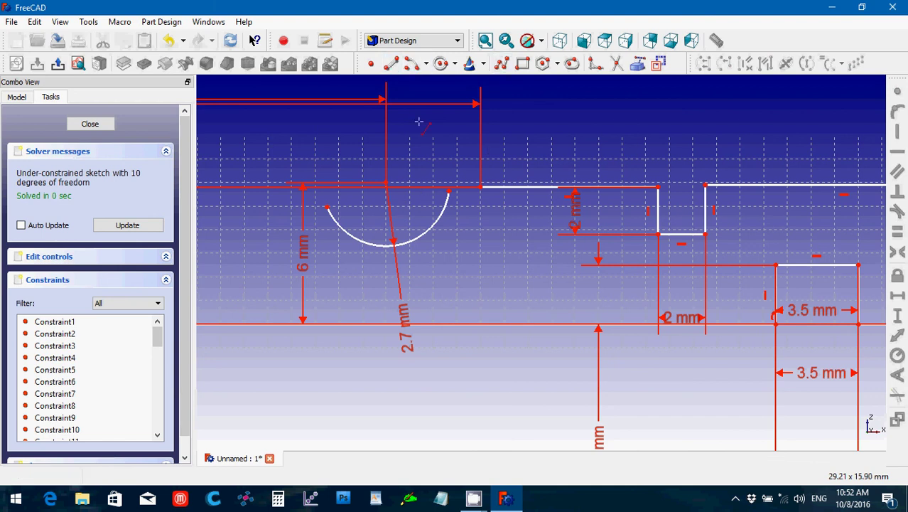
# Draw a short line from the left arc's right end to the top-edge vertex
pyautogui.click(390, 64)
pyautogui.click(449, 190)
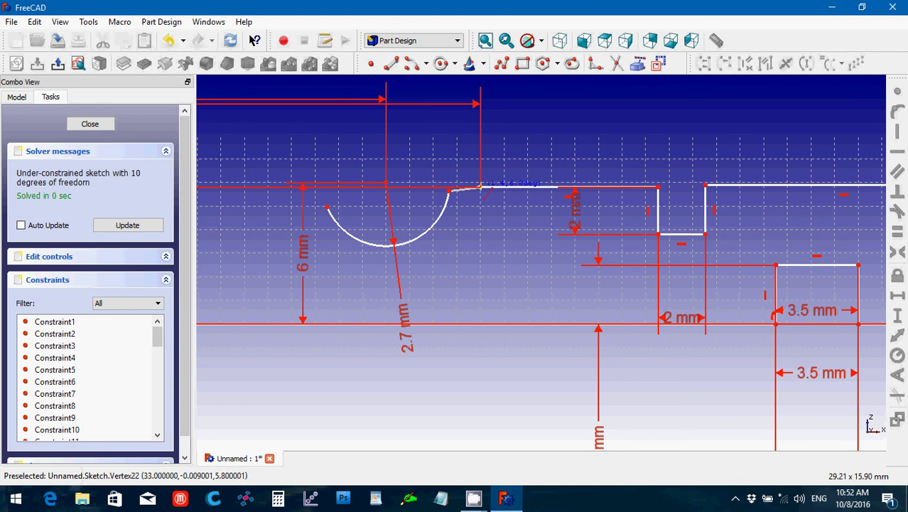
pyautogui.click(480, 186)
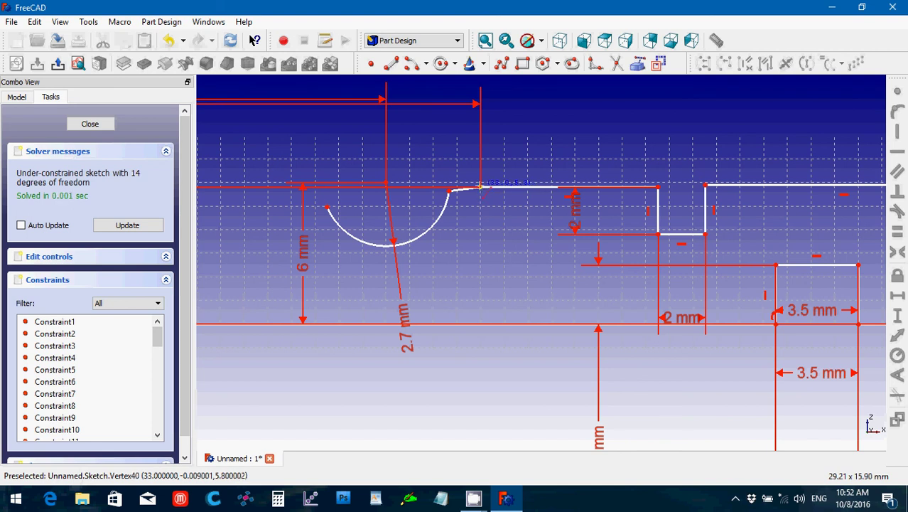
pyautogui.scroll(-2, 334, 207)
pyautogui.scroll(-3, 331, 212)
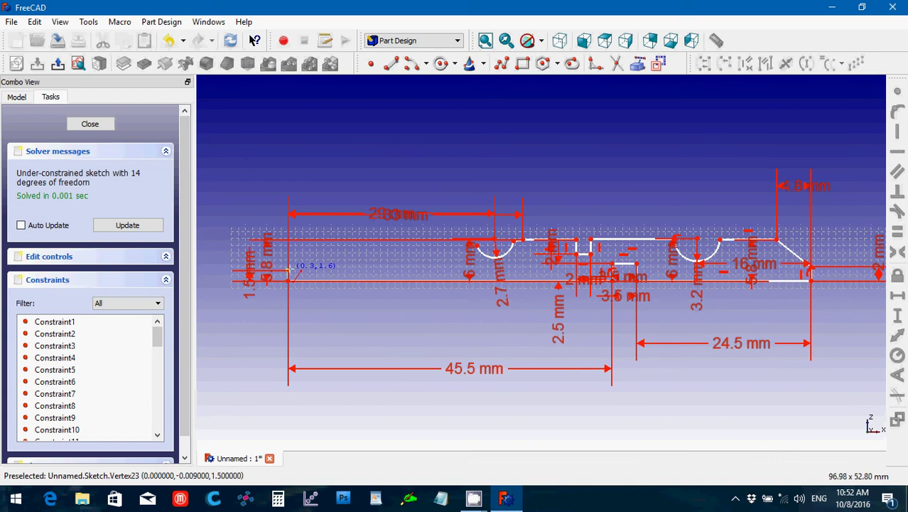
# Draw a line from the left vertex to the left arc and make its ends coincident
pyautogui.click(288, 271)
pyautogui.click(469, 245)
pyautogui.scroll(6, 496, 294)
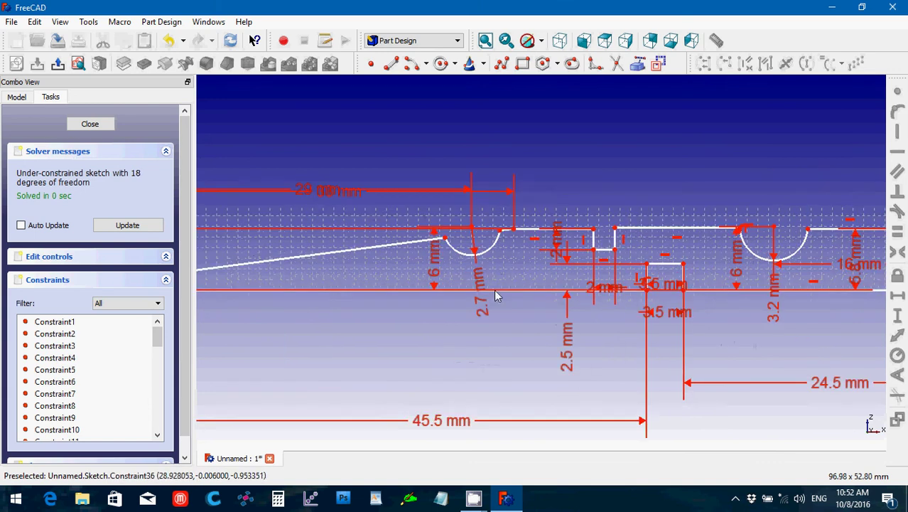
pyautogui.click(430, 125)
pyautogui.click(895, 96)
pyautogui.moveTo(398, 152); pyautogui.dragTo(357, 125)
pyautogui.click(896, 96)
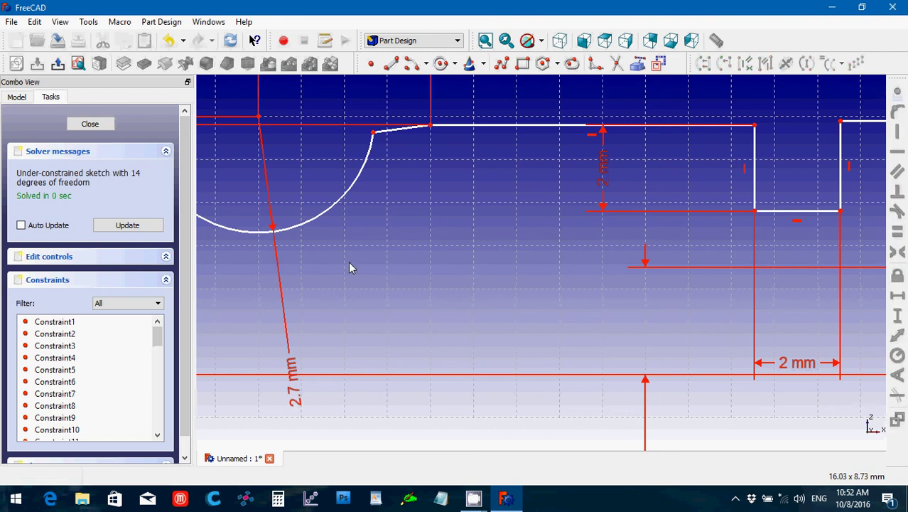
pyautogui.press('Left')
pyautogui.press('Left')
pyautogui.press('Left')
pyautogui.press('Left')
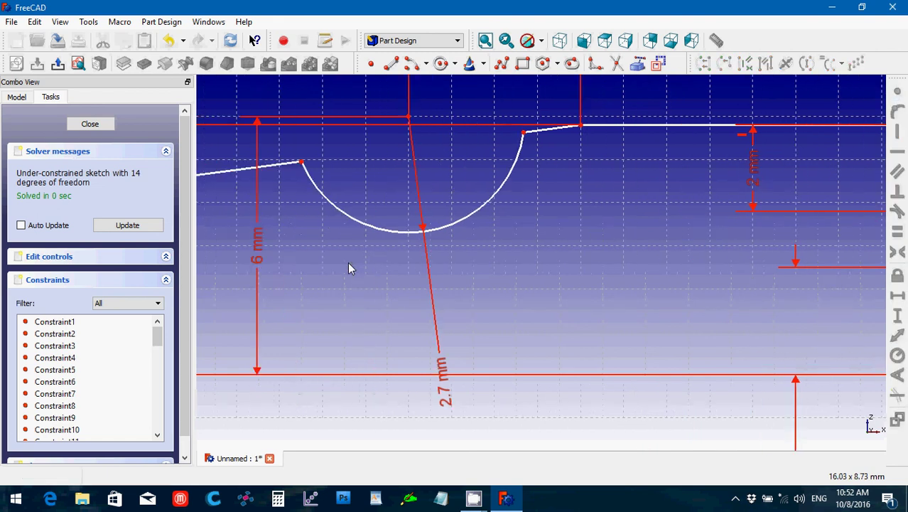
pyautogui.moveTo(320, 131); pyautogui.dragTo(349, 175)
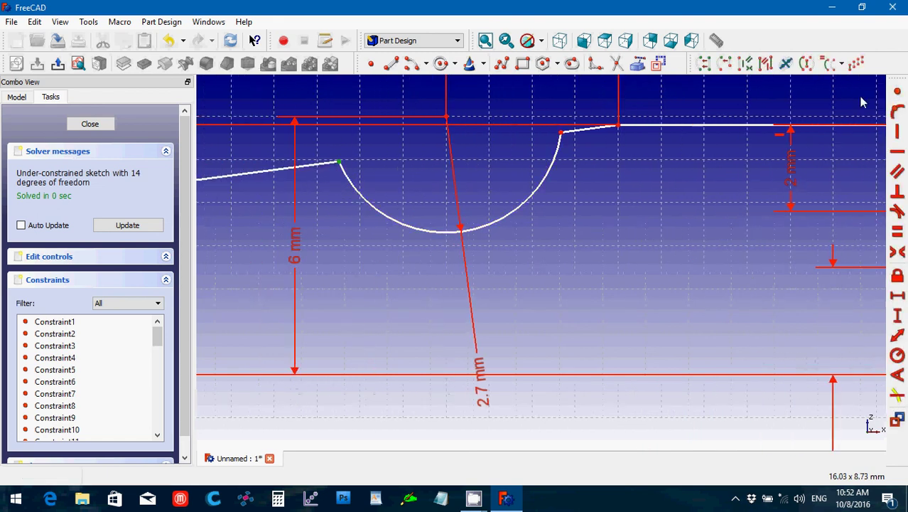
pyautogui.press('c')
# Make the sloped line's left endpoint coincident with its dimensioned corner point
pyautogui.press('Left')
pyautogui.press('Left')
pyautogui.press('Left')
pyautogui.press('Left')
pyautogui.press('Left')
pyautogui.press('Left')
pyautogui.press('Left')
pyautogui.press('Left')
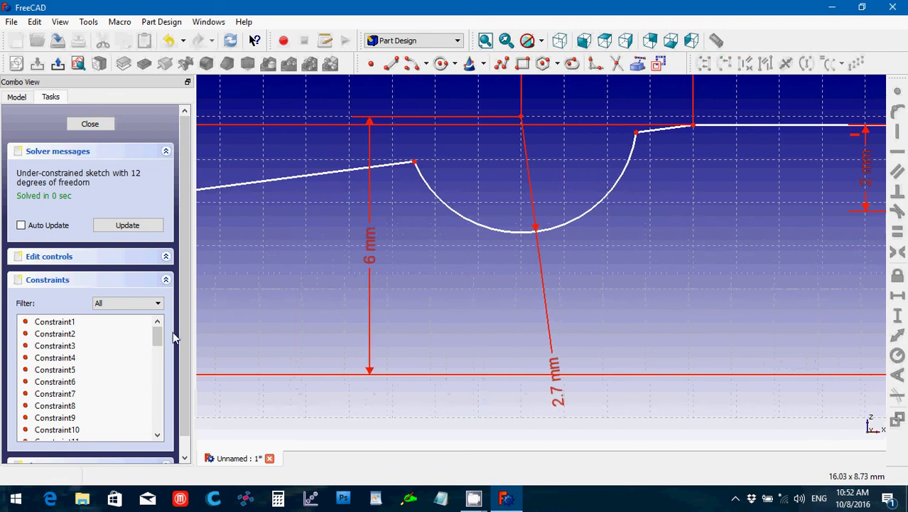
pyautogui.press('Left')
pyautogui.press('Left')
pyautogui.press('Left')
pyautogui.press('Left')
pyautogui.press('Left')
pyautogui.press('Left')
pyautogui.press('Left')
pyautogui.press('Left')
pyautogui.press('Left')
pyautogui.press('Left')
pyautogui.press('Left')
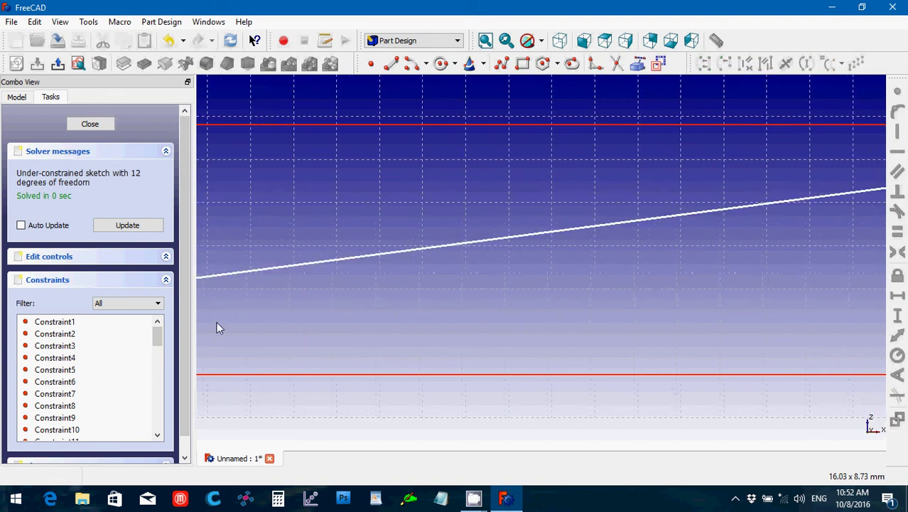
pyautogui.press('Left')
pyautogui.press('Left')
pyautogui.press('Left')
pyautogui.press('Left')
pyautogui.press('Left')
pyautogui.press('Left')
pyautogui.press('Left')
pyautogui.press('Left')
pyautogui.press('Left')
pyautogui.press('Left')
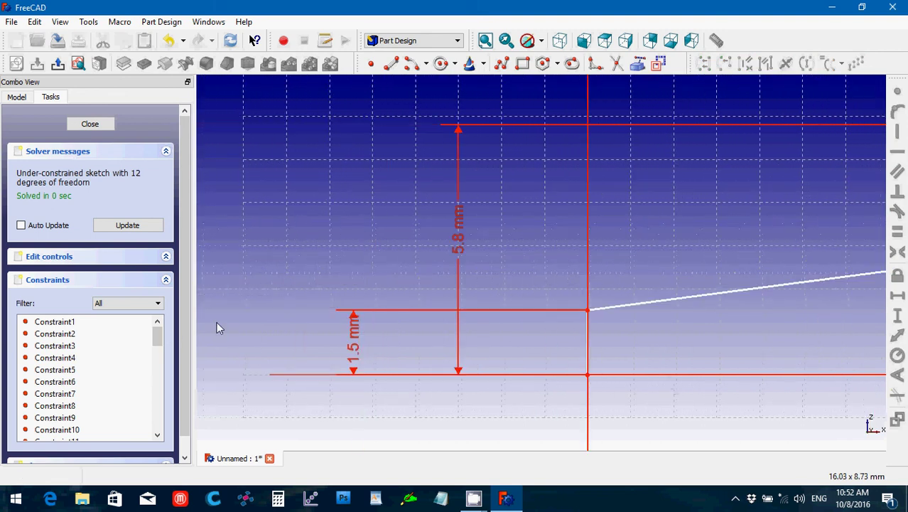
pyautogui.click(613, 325)
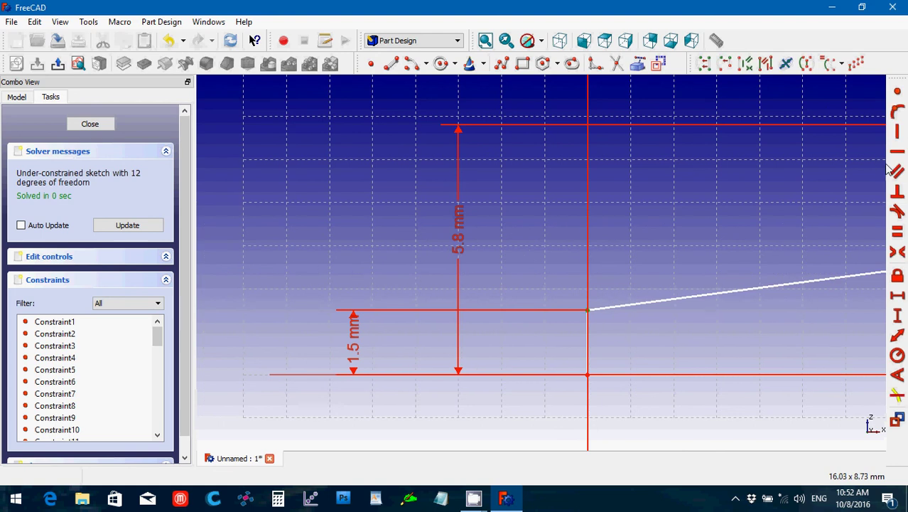
pyautogui.click(896, 96)
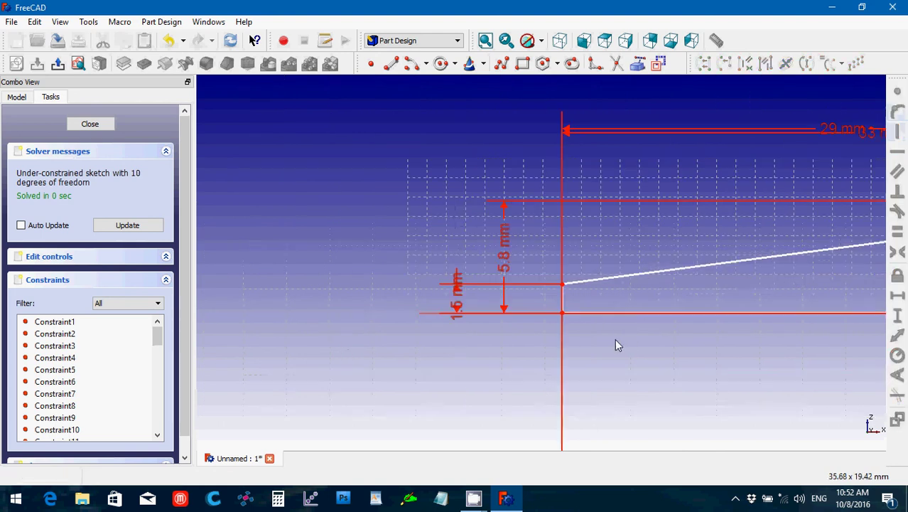
# Fit and pan the view to check the whole profile and the right-hand corner vertex
pyautogui.press('v')
pyautogui.press('f')
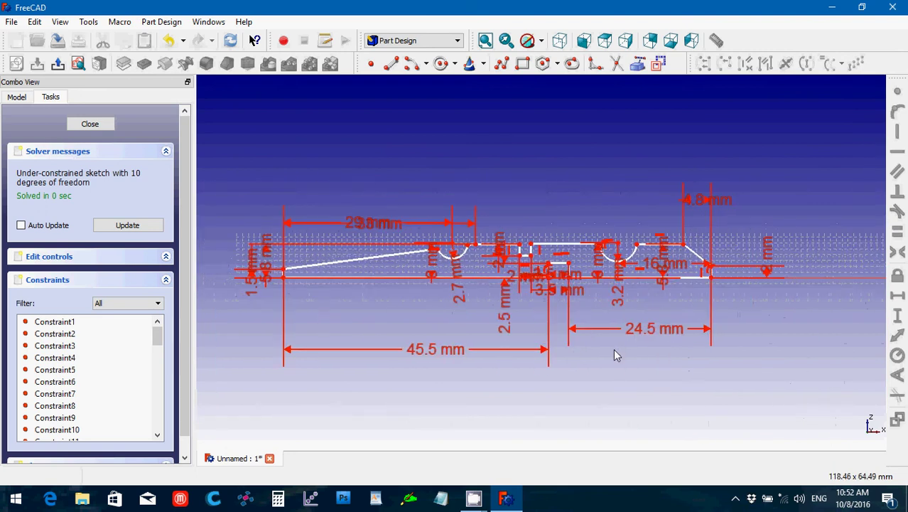
pyautogui.scroll(3, 616, 356)
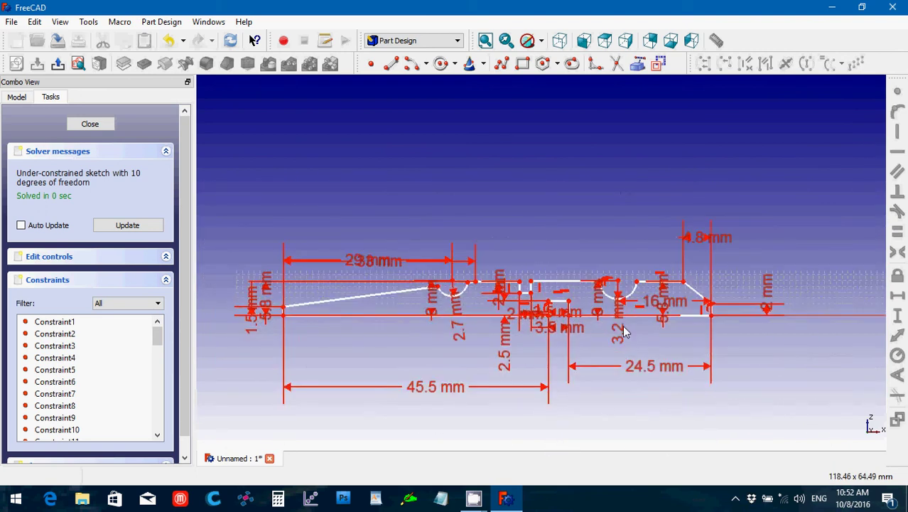
pyautogui.scroll(3, 626, 341)
pyautogui.press('Down')
pyautogui.press('Right')
pyautogui.press('Right')
pyautogui.press('Right')
pyautogui.press('Right')
pyautogui.press('Right')
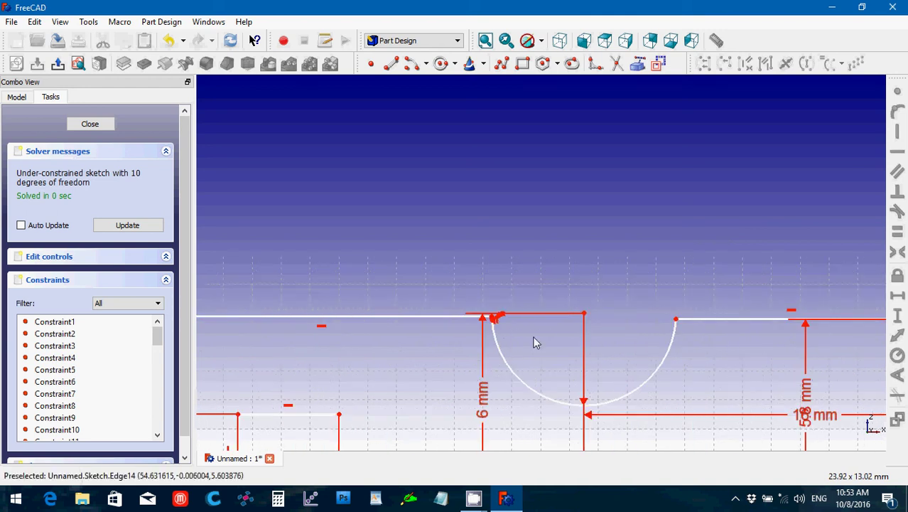
pyautogui.press('Up')
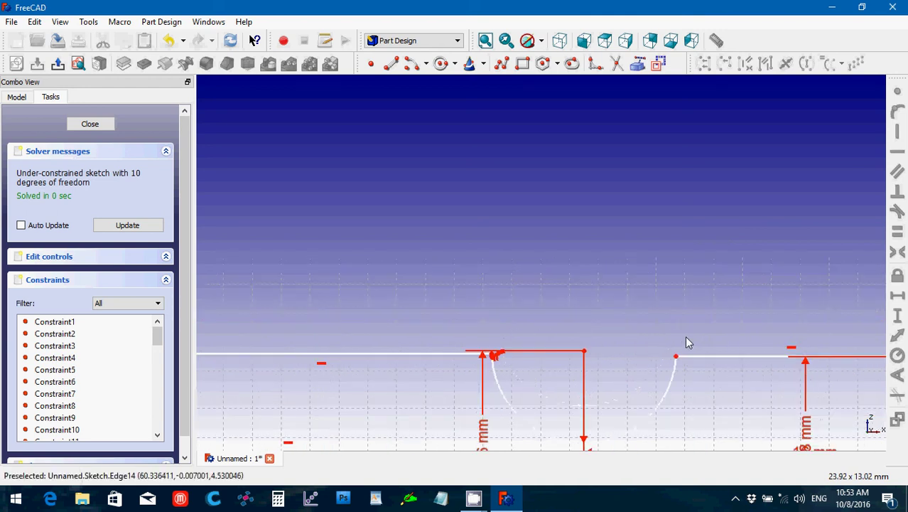
pyautogui.press('Left')
pyautogui.press('Left')
pyautogui.press('Right')
pyautogui.press('Right')
pyautogui.press('Right')
pyautogui.press('Right')
pyautogui.press('Right')
pyautogui.press('Right')
pyautogui.press('Right')
pyautogui.press('Right')
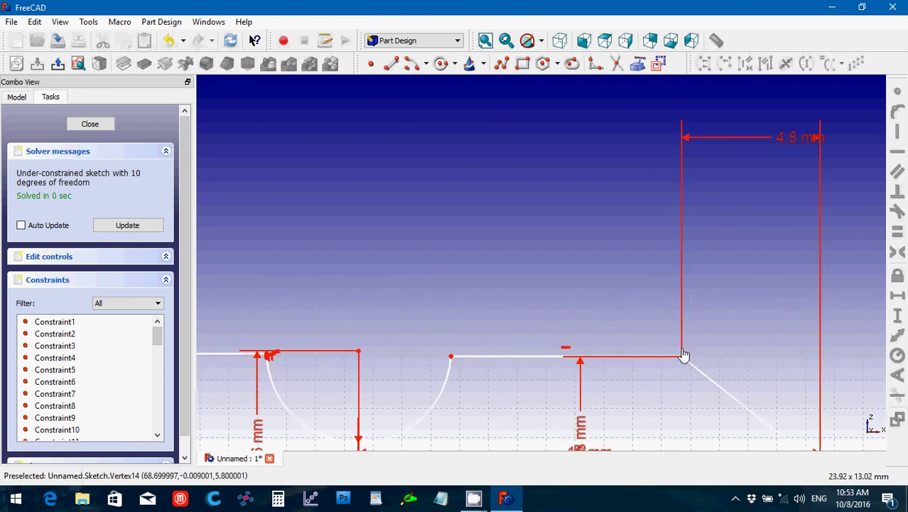
pyautogui.moveTo(681, 354); pyautogui.dragTo(684, 356)
pyautogui.scroll(-3, 671, 384)
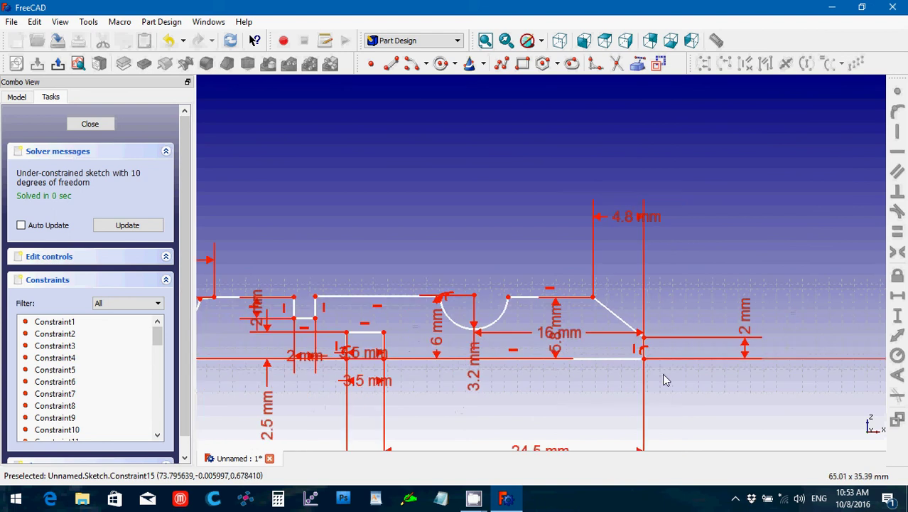
pyautogui.scroll(-1, 594, 401)
pyautogui.scroll(-3, 595, 402)
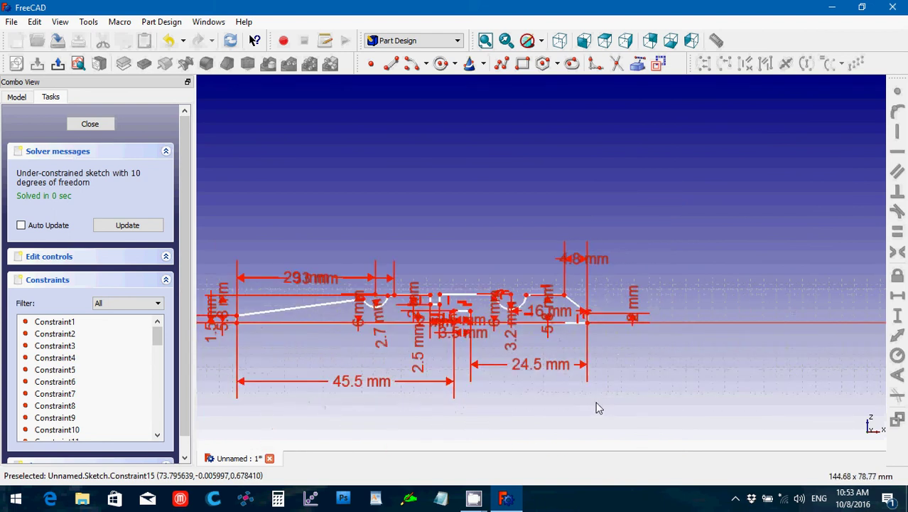
pyautogui.press('Right')
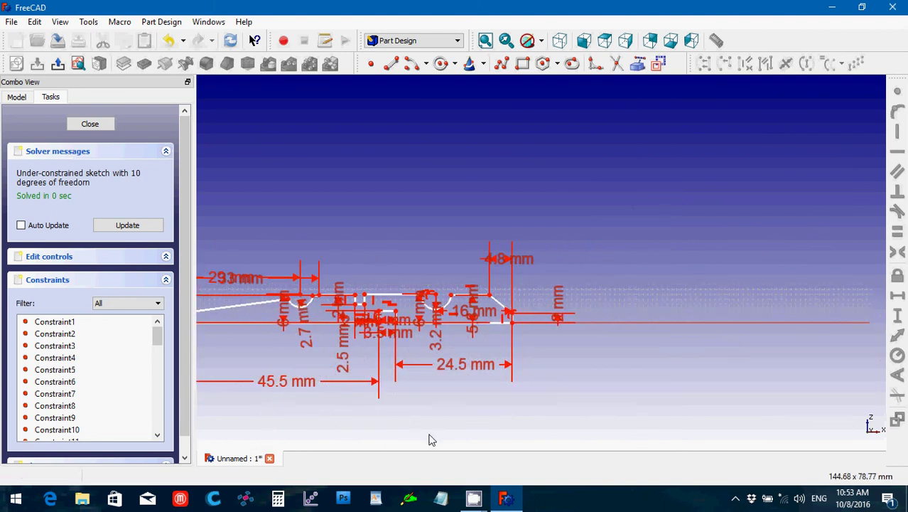
pyautogui.press('Left')
pyautogui.press('Left')
pyautogui.press('Left')
pyautogui.press('Left')
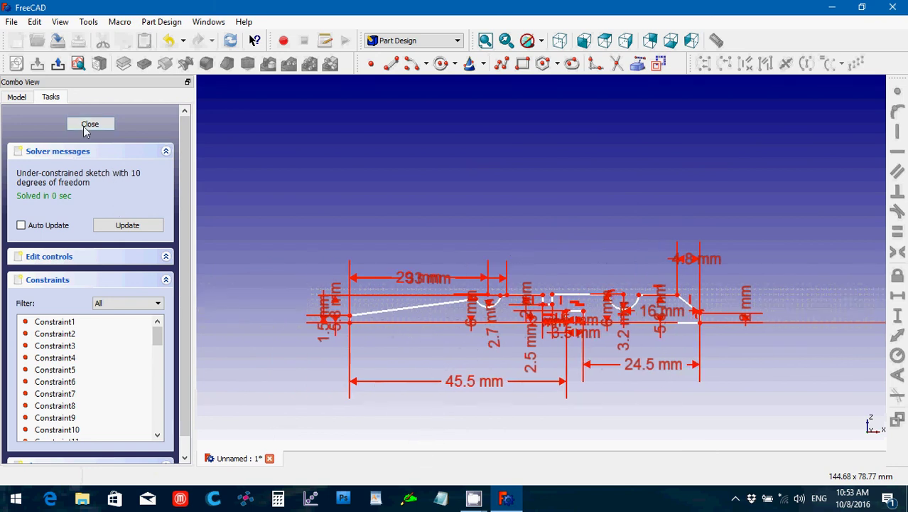
# Close the sketch editor and cancel the Pad, leaving the profile as an unpadded Sketch
pyautogui.click(88, 124)
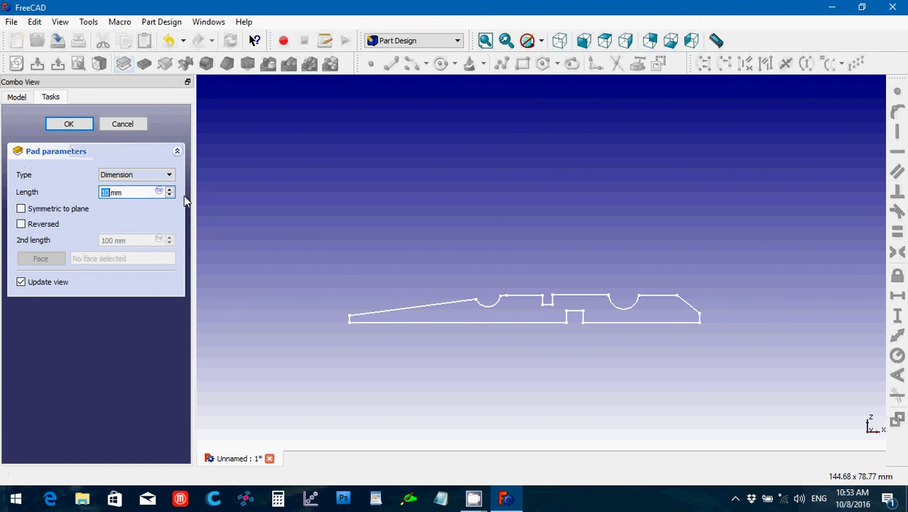
pyautogui.click(120, 128)
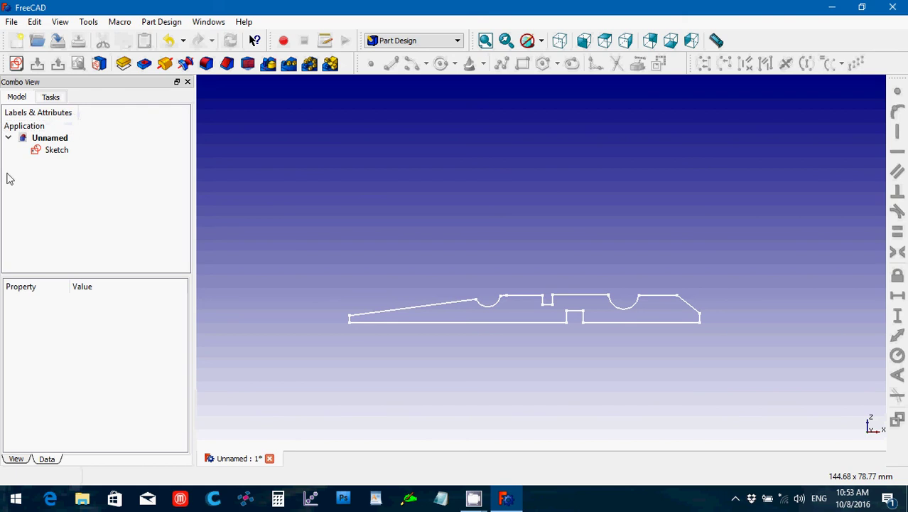
# Validate the Sketch and fix its two missing coincidences
pyautogui.click(47, 150)
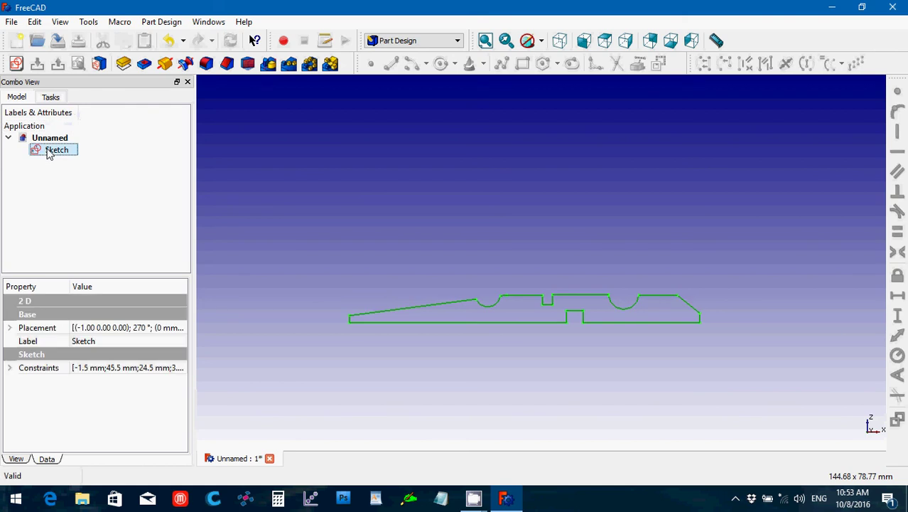
pyautogui.click(162, 22)
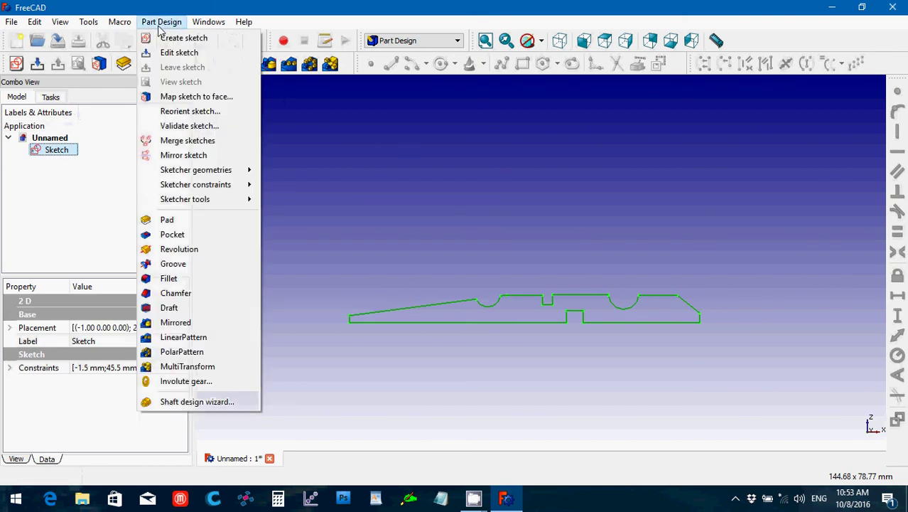
pyautogui.click(205, 133)
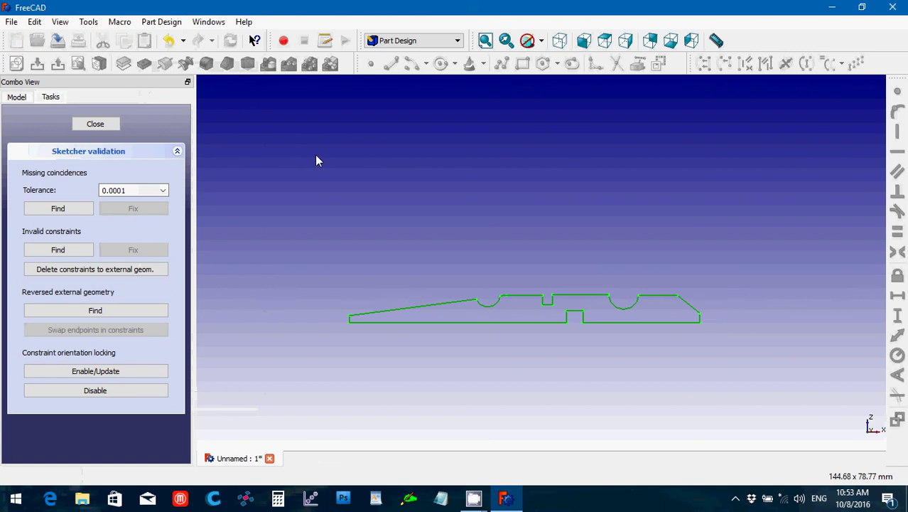
pyautogui.click(74, 210)
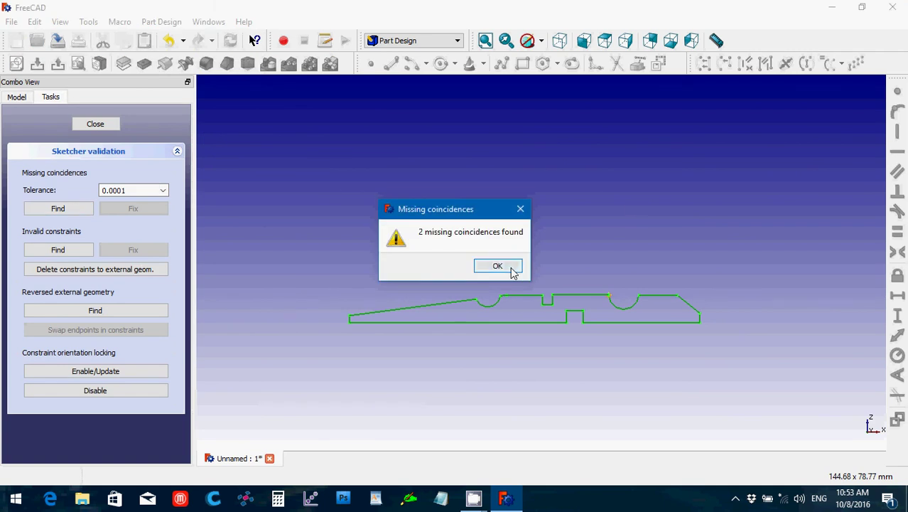
pyautogui.click(497, 267)
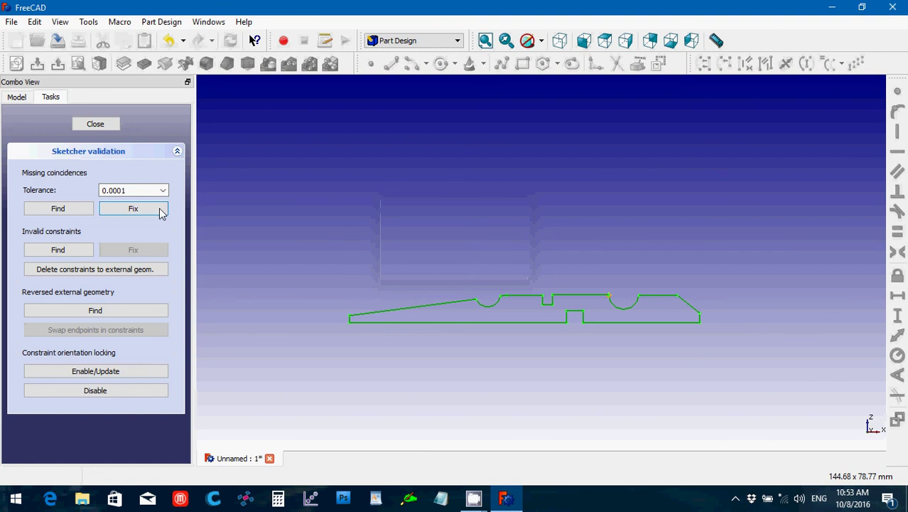
pyautogui.click(135, 209)
# Confirm no invalid constraints remain, close validation, and cancel a trial Pad
pyautogui.click(69, 255)
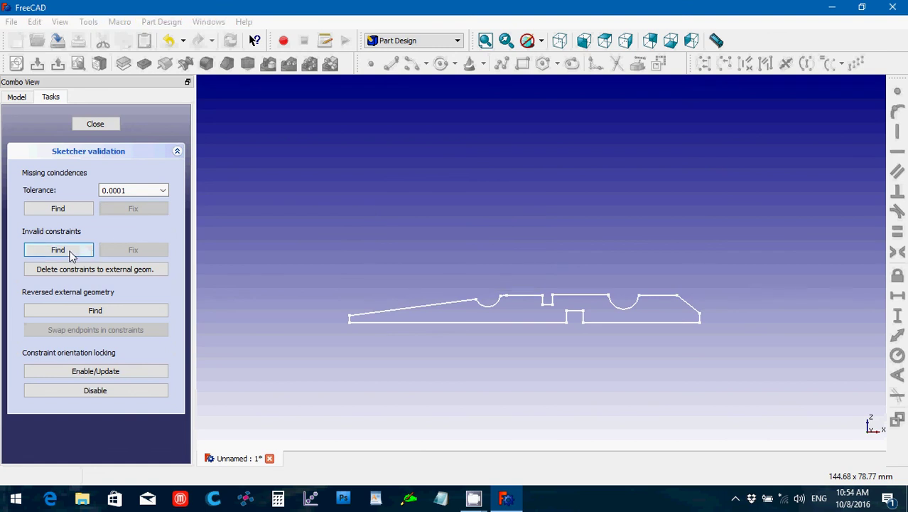
pyautogui.click(510, 268)
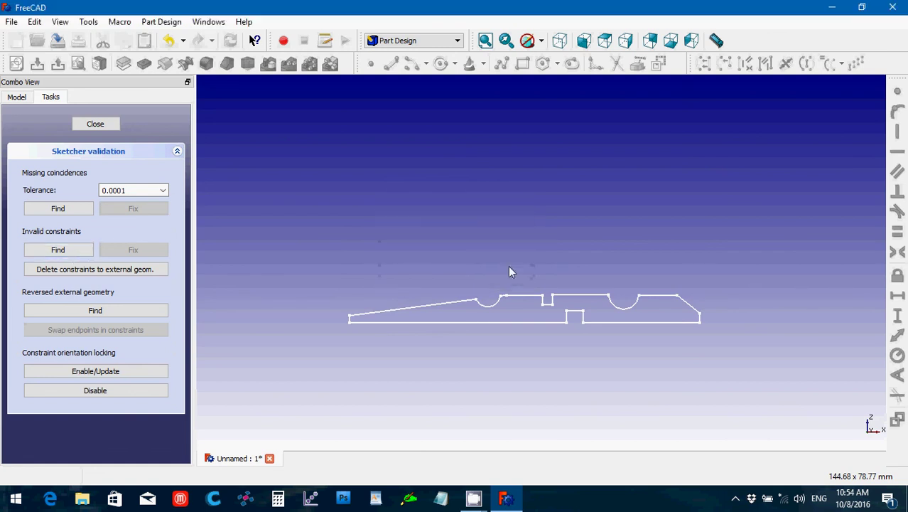
pyautogui.click(92, 132)
pyautogui.click(125, 64)
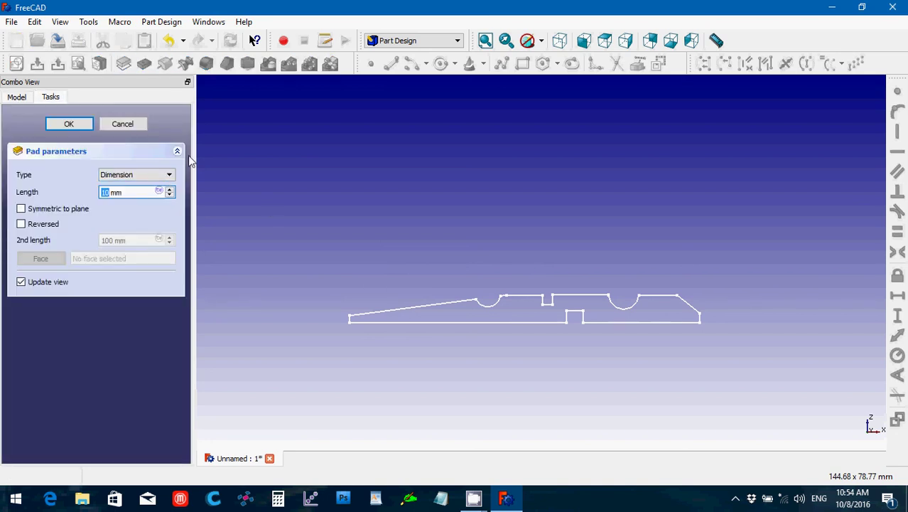
pyautogui.click(139, 125)
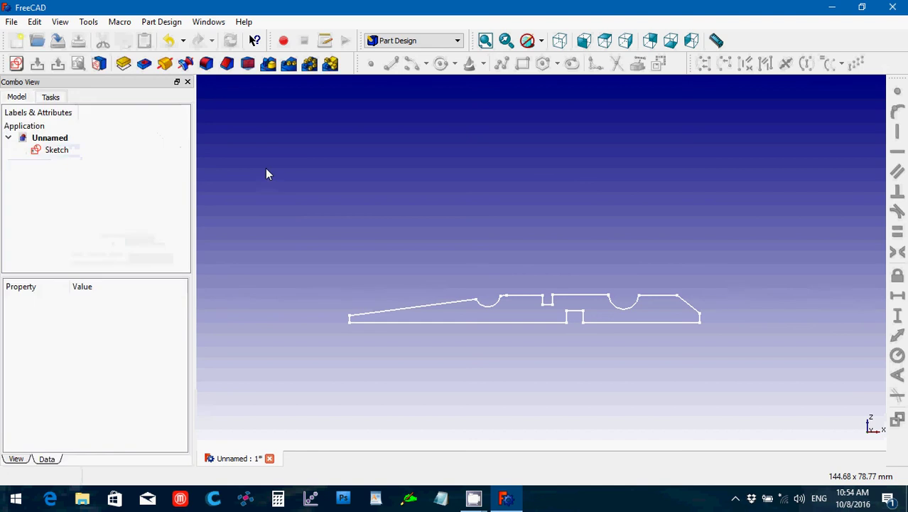
pyautogui.doubleClick(46, 152)
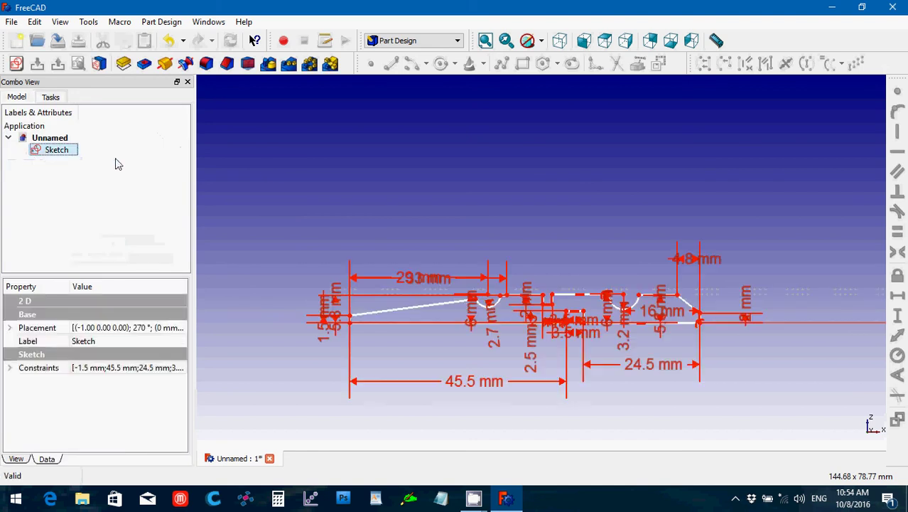
pyautogui.scroll(6, 406, 275)
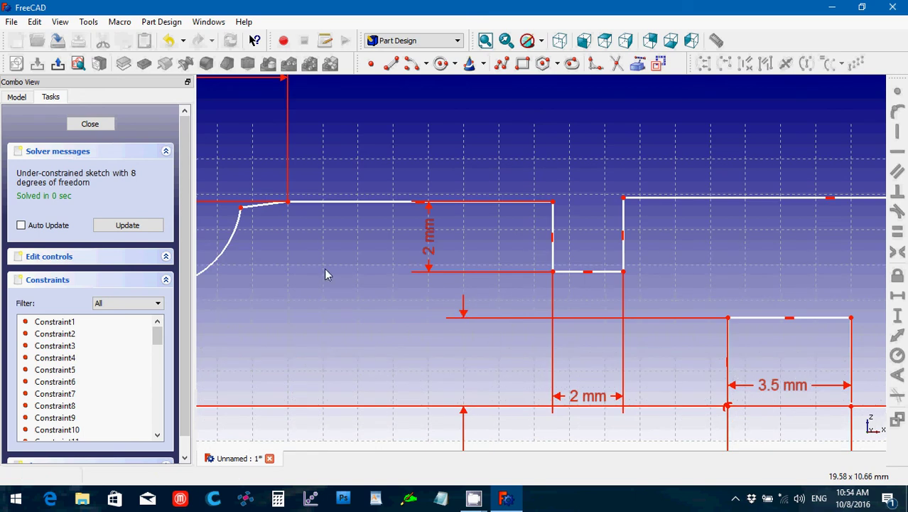
pyautogui.moveTo(265, 174); pyautogui.dragTo(314, 241)
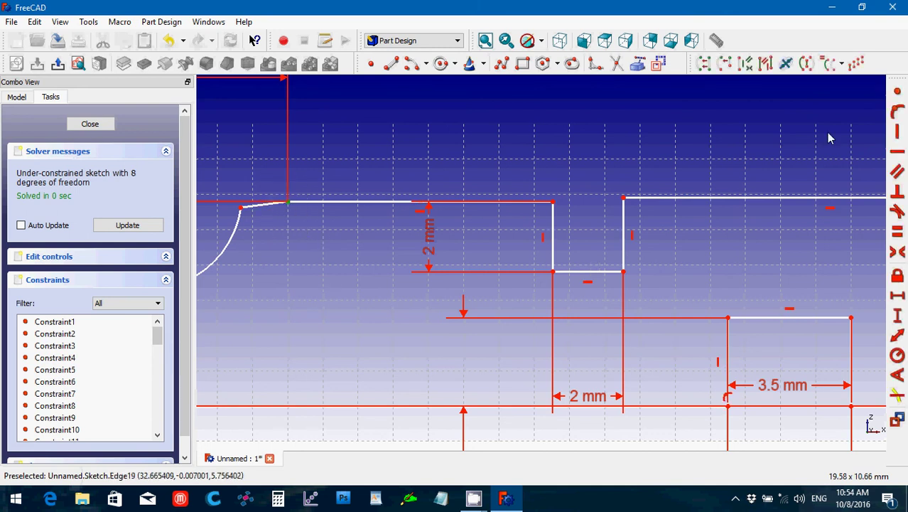
pyautogui.click(897, 93)
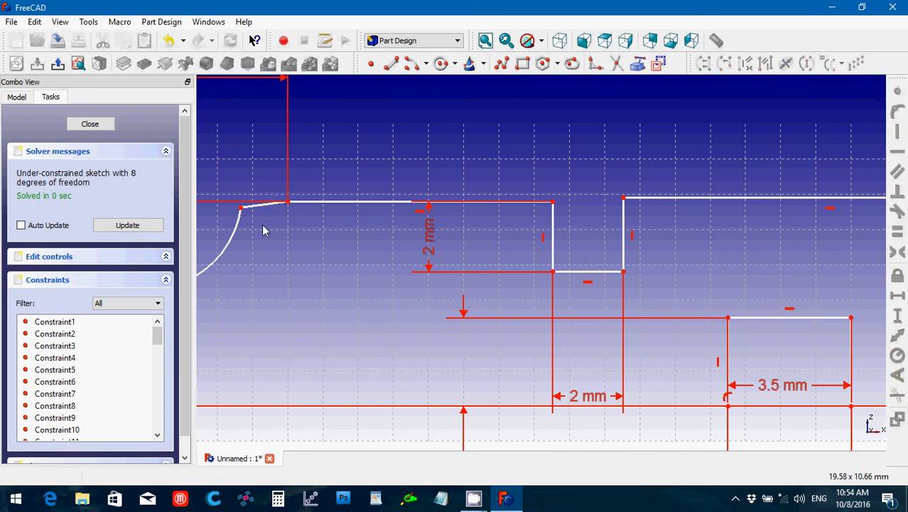
pyautogui.moveTo(262, 226); pyautogui.dragTo(219, 179)
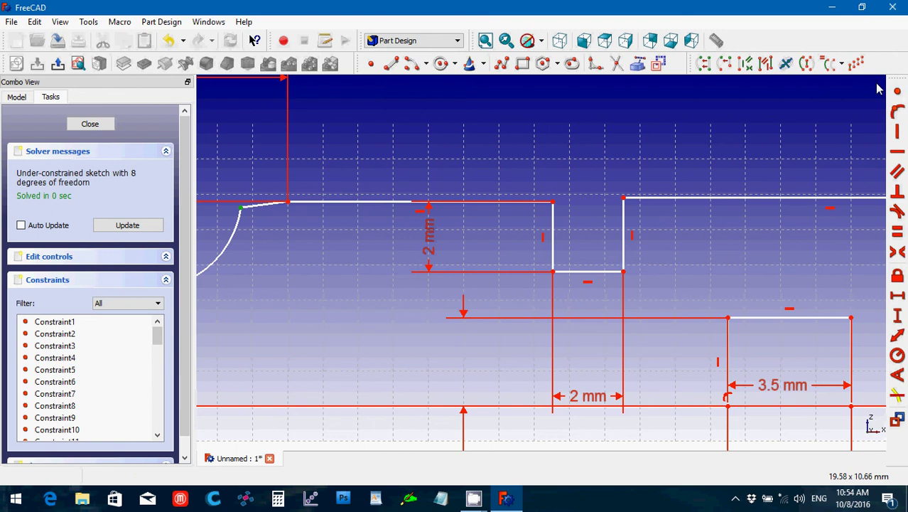
pyautogui.click(897, 92)
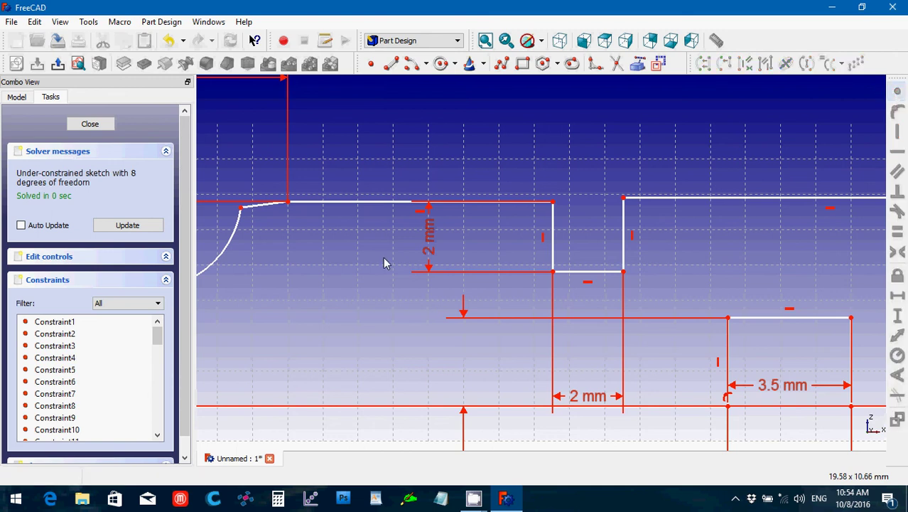
pyautogui.scroll(-2, 384, 263)
pyautogui.scroll(-1, 384, 262)
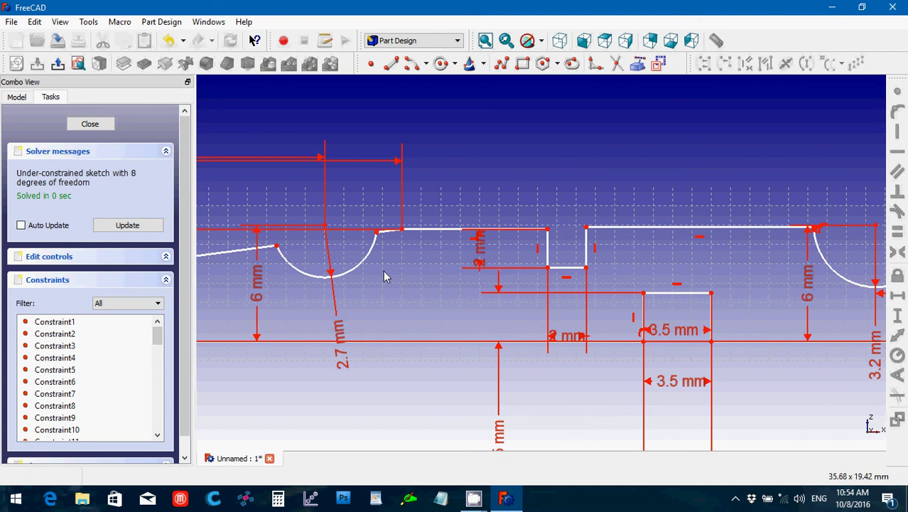
pyautogui.press('Right')
pyautogui.press('Right')
pyautogui.press('Right')
pyautogui.press('Right')
pyautogui.press('Right')
pyautogui.press('Right')
pyautogui.press('Right')
pyautogui.press('Right')
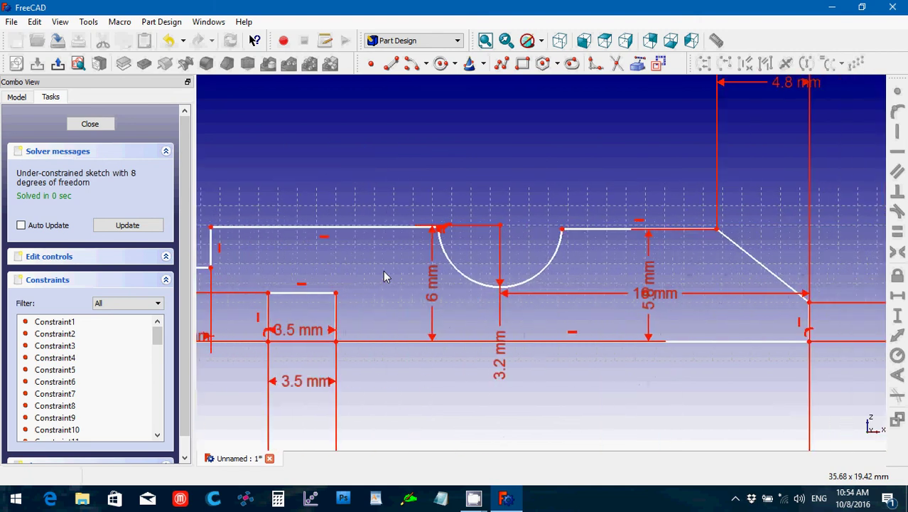
pyautogui.scroll(8, 623, 430)
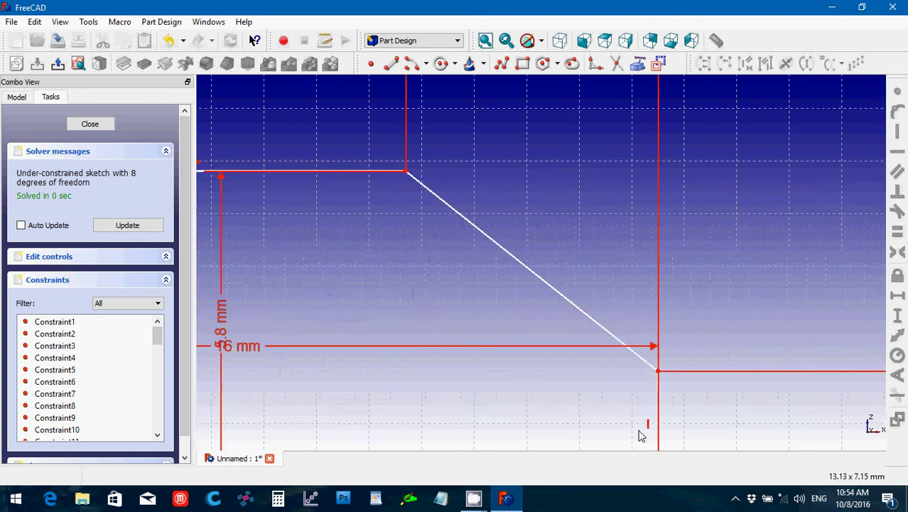
pyautogui.press('Down')
pyautogui.press('Down')
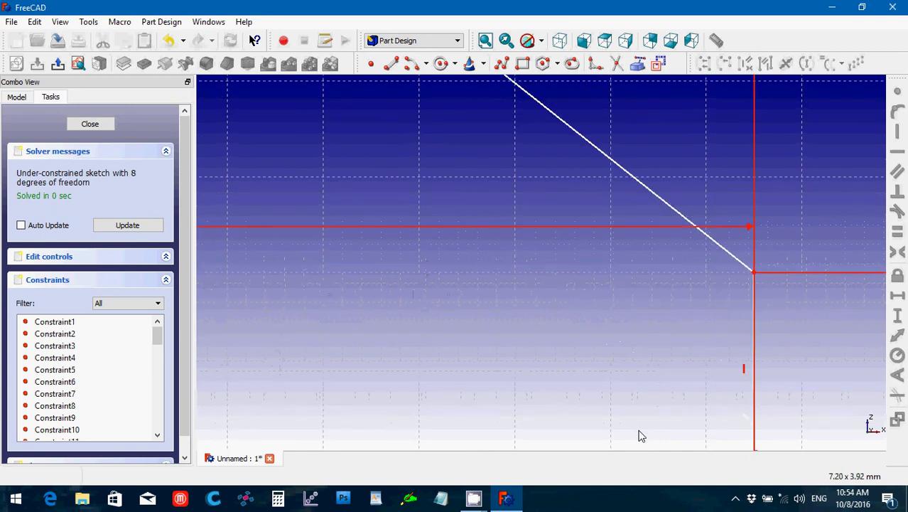
pyautogui.press('Down')
pyautogui.press('Down')
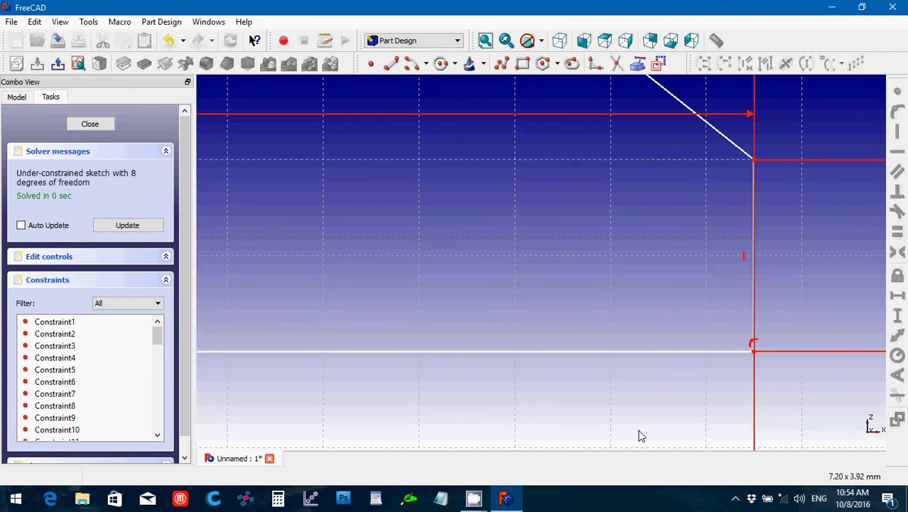
pyautogui.press('Left')
pyautogui.press('Left')
pyautogui.press('Left')
pyautogui.press('Left')
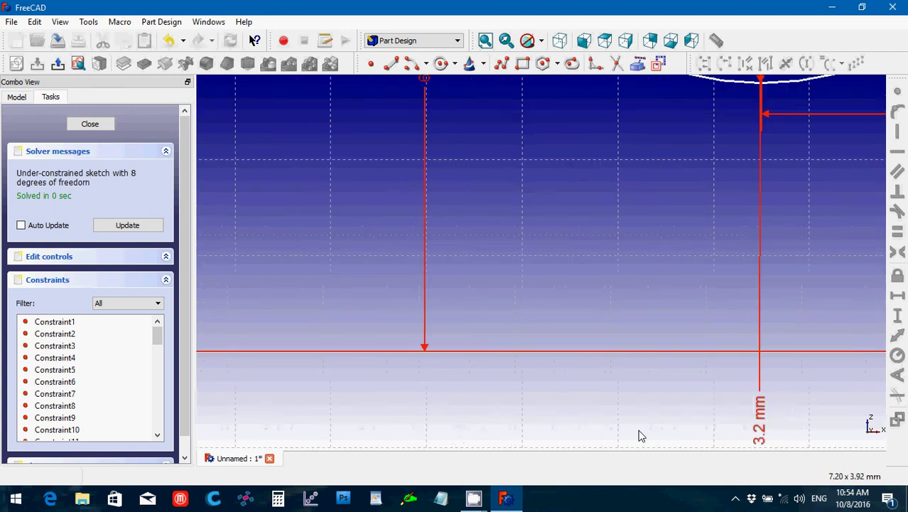
pyautogui.press('Left')
pyautogui.press('Left')
pyautogui.press('Left')
pyautogui.press('Left')
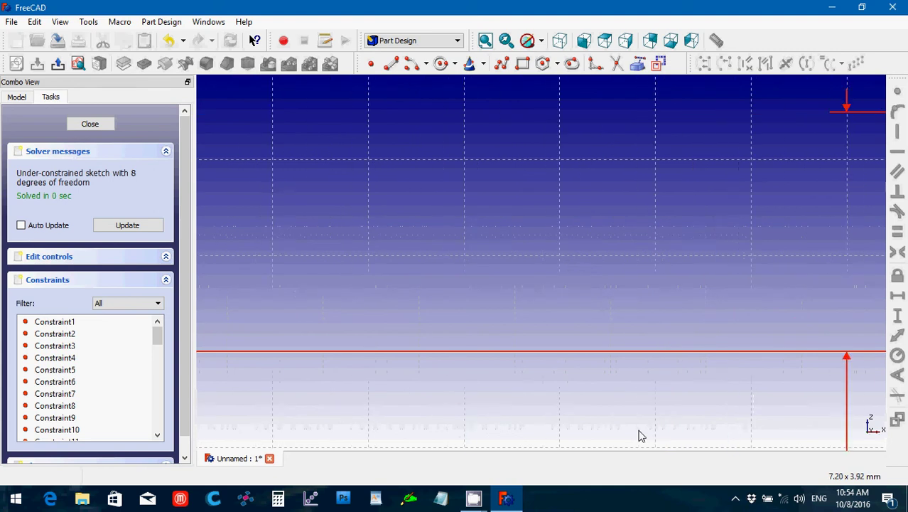
pyautogui.press('Right')
pyautogui.press('Right')
pyautogui.press('Right')
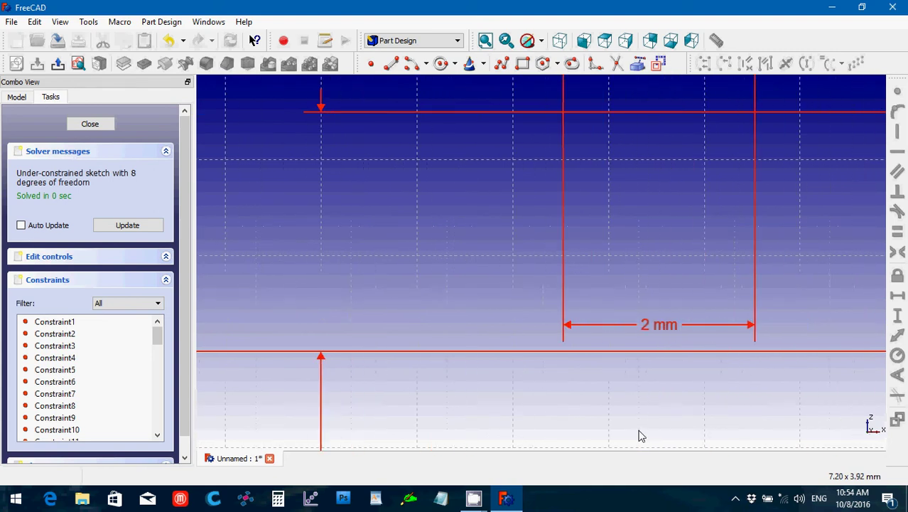
pyautogui.press('Left')
pyautogui.press('Left')
pyautogui.press('Left')
pyautogui.press('Left')
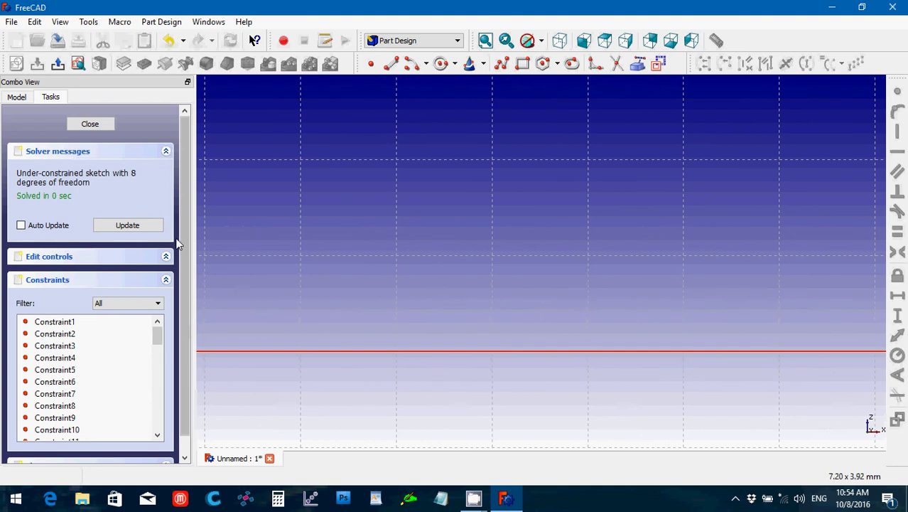
pyautogui.scroll(-8, 509, 259)
pyautogui.press('Right')
pyautogui.press('Left')
pyautogui.press('Left')
# Close the sketch, cancel a trial Pad, and select the Sketch in the model tree
pyautogui.click(84, 124)
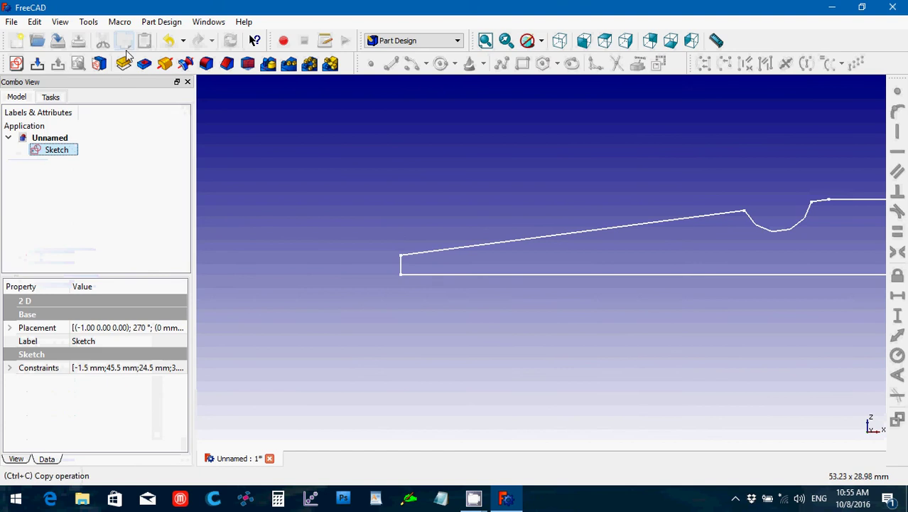
pyautogui.click(123, 64)
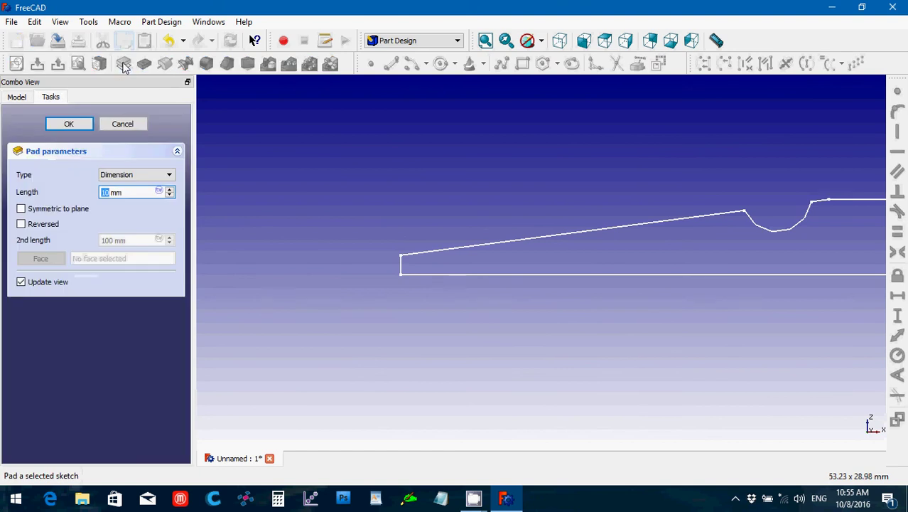
pyautogui.click(115, 128)
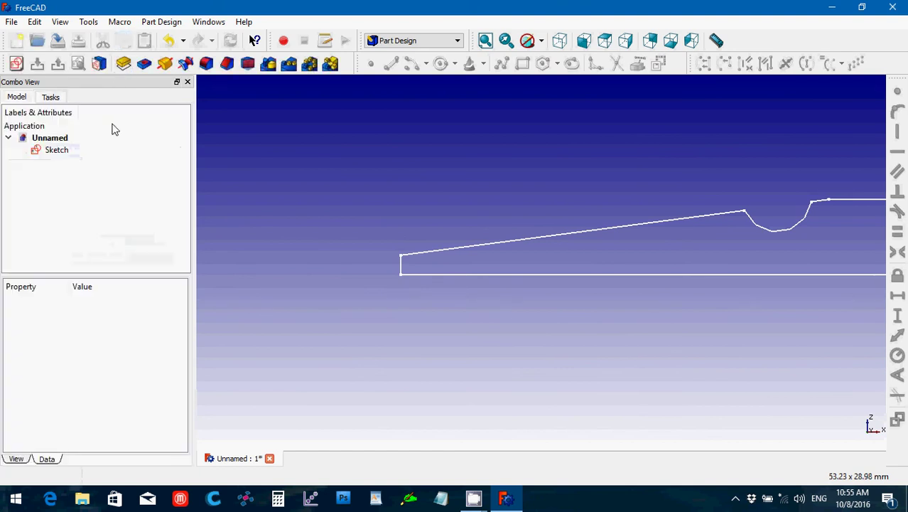
pyautogui.click(60, 152)
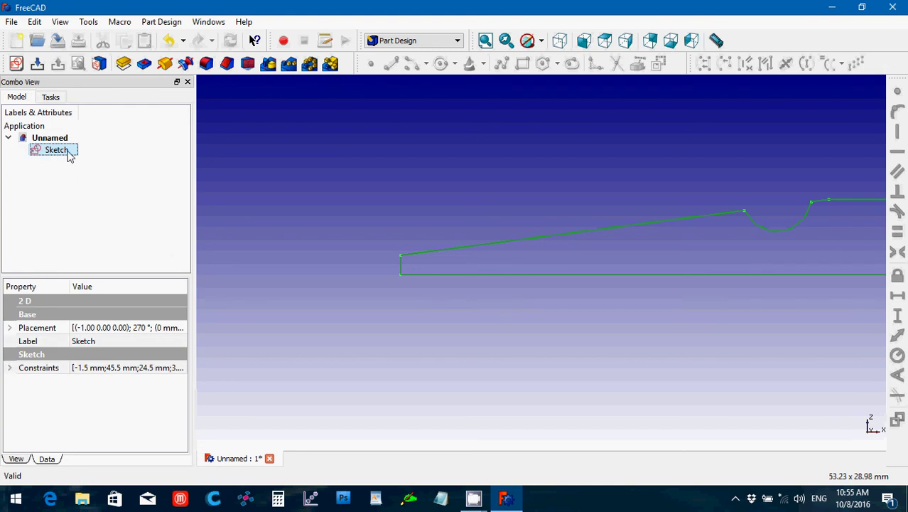
# Reopen the Sketch and join the slanted line's end to the arc's start point
pyautogui.doubleClick(60, 151)
pyautogui.scroll(5, 498, 395)
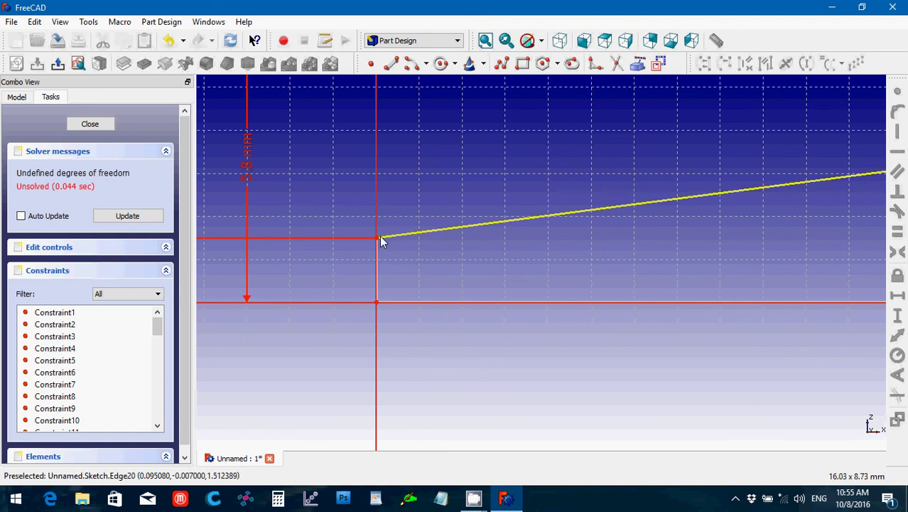
pyautogui.moveTo(380, 238)
pyautogui.mouseDown()
pyautogui.moveTo(388, 223)
pyautogui.moveTo(399, 237)
pyautogui.mouseUp()
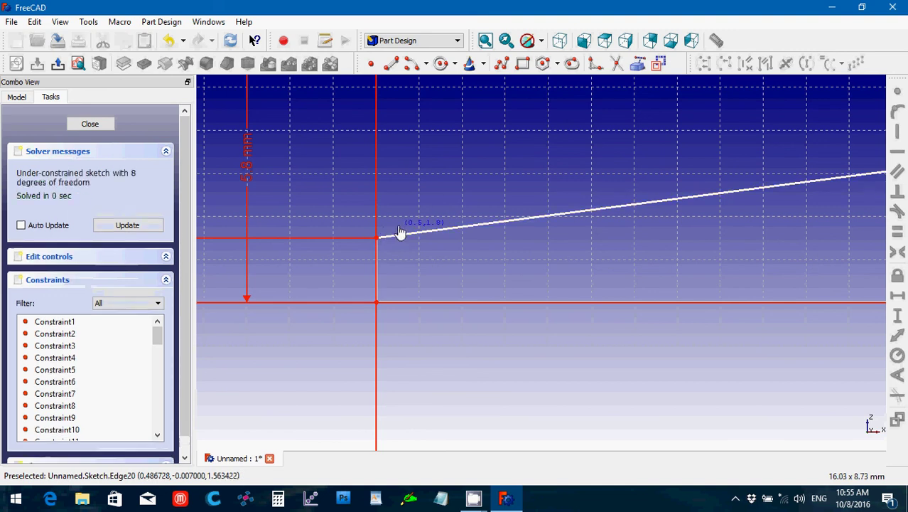
pyautogui.press('Right')
pyautogui.press('Right')
pyautogui.press('Right')
pyautogui.press('Right')
pyautogui.press('Right')
pyautogui.press('Right')
pyautogui.press('Right')
pyautogui.press('Right')
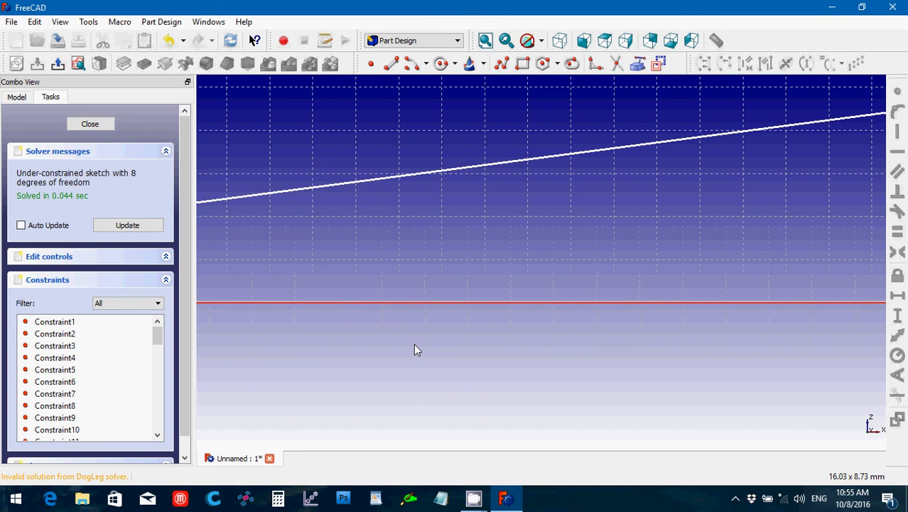
pyautogui.press('Right')
pyautogui.press('Right')
pyautogui.press('Right')
pyautogui.press('Right')
pyautogui.press('Right')
pyautogui.press('Right')
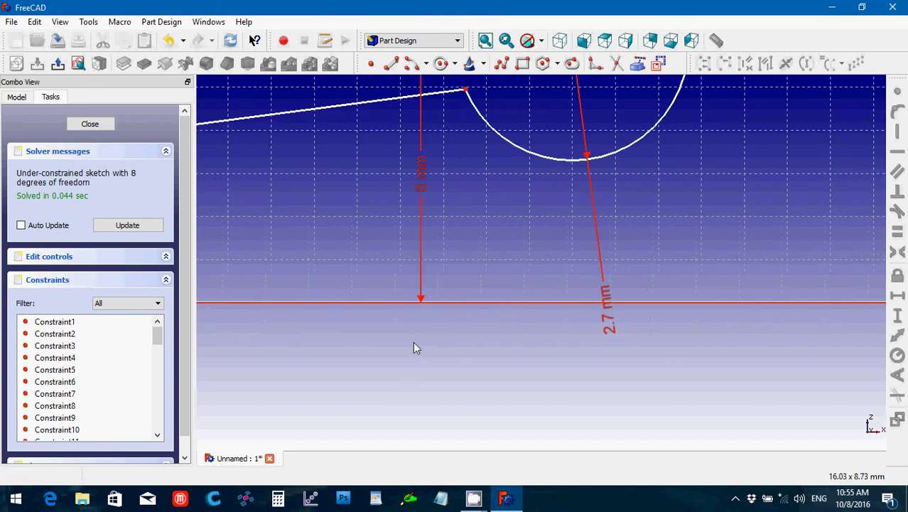
pyautogui.click(462, 88)
pyautogui.moveTo(464, 95); pyautogui.dragTo(466, 90)
pyautogui.press('Up')
pyautogui.press('Up')
pyautogui.press('Up')
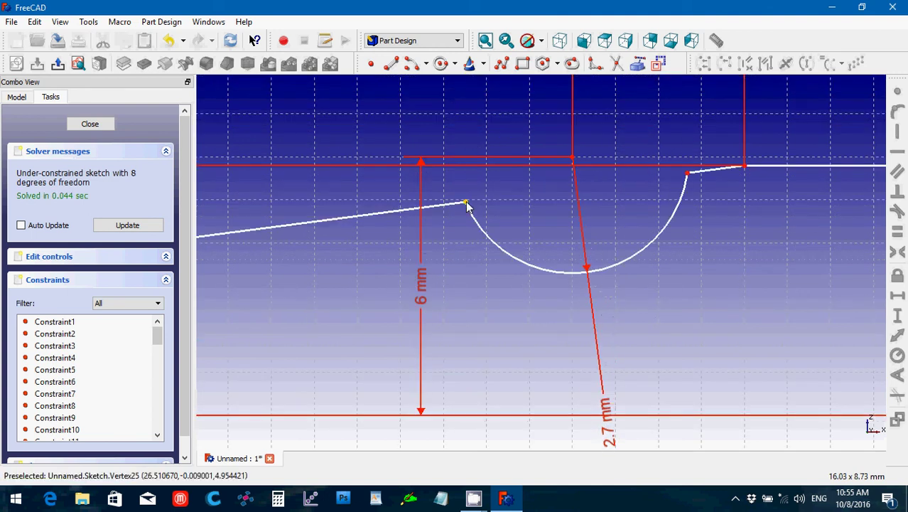
pyautogui.moveTo(464, 203)
pyautogui.mouseDown()
pyautogui.moveTo(447, 203)
pyautogui.moveTo(466, 202)
pyautogui.mouseUp()
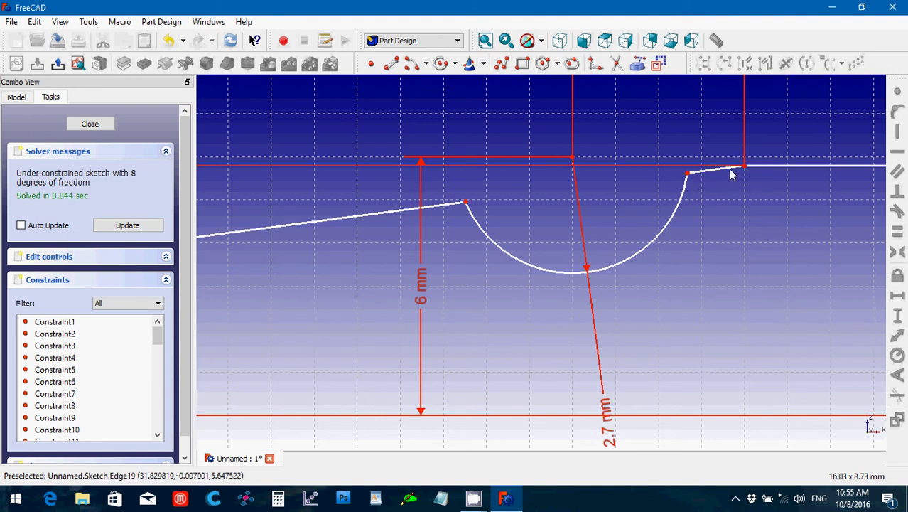
# Check the short line and top edge connections along the profile up to the notch
pyautogui.moveTo(734, 171); pyautogui.dragTo(644, 183)
pyautogui.press('Right')
pyautogui.press('Right')
pyautogui.press('Right')
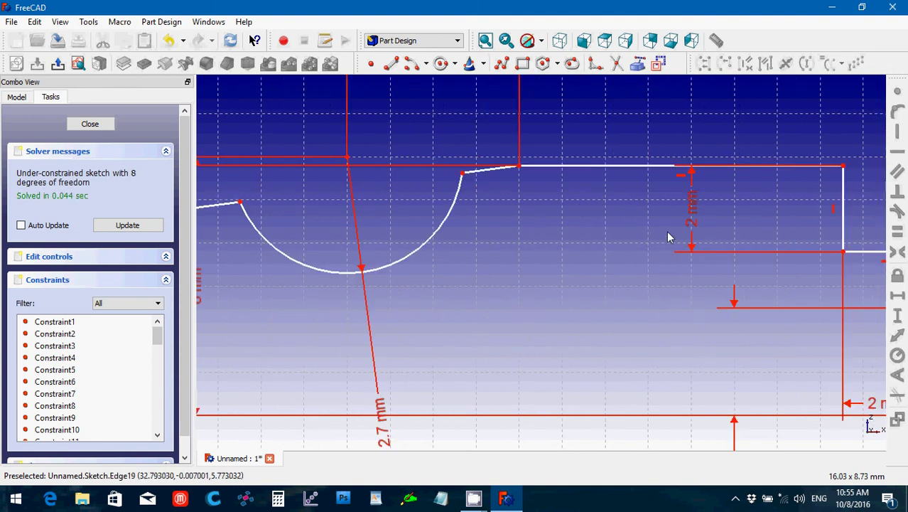
pyautogui.moveTo(525, 169); pyautogui.dragTo(567, 178)
pyautogui.press('Right')
pyautogui.press('Right')
pyautogui.press('Right')
pyautogui.press('Right')
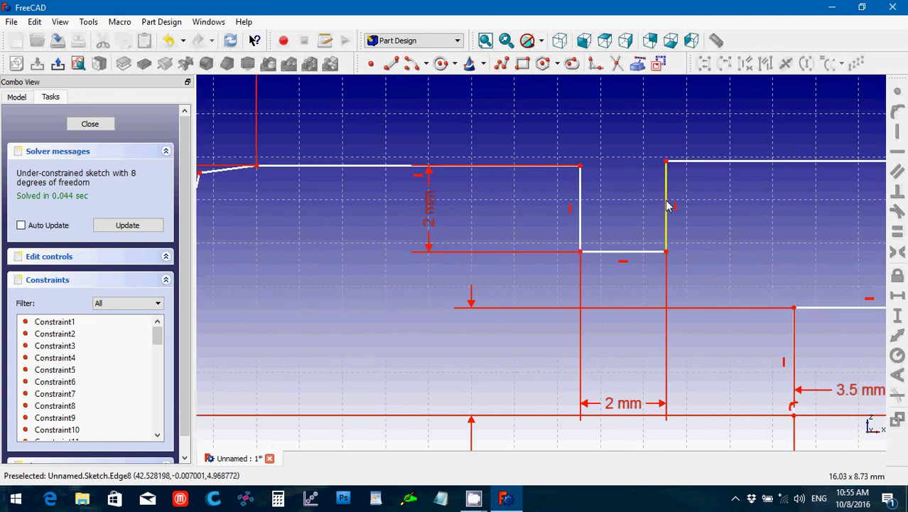
# Constrain the notch's two vertical edges to equal length
pyautogui.click(581, 209)
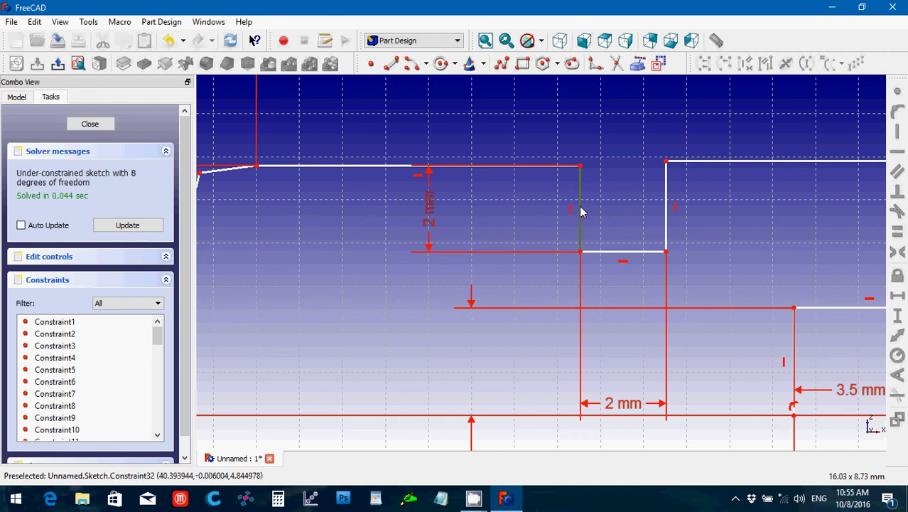
pyautogui.click(666, 210)
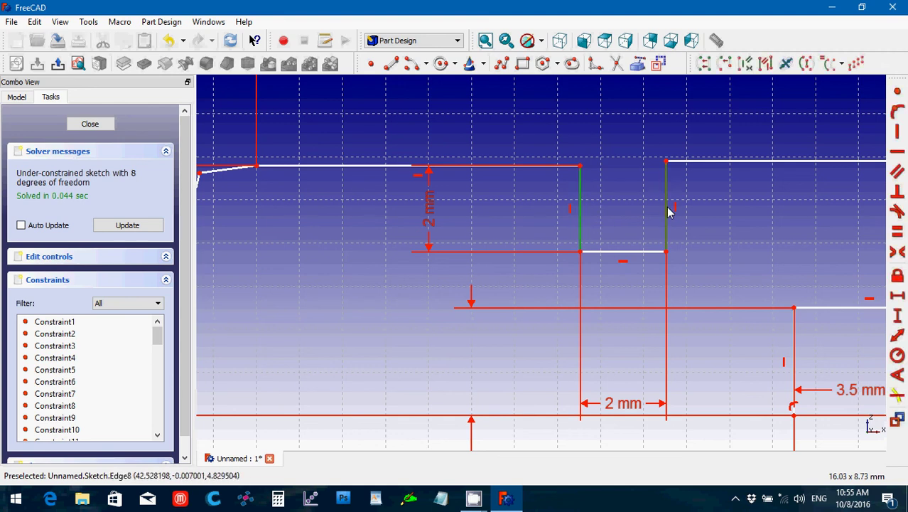
pyautogui.click(896, 232)
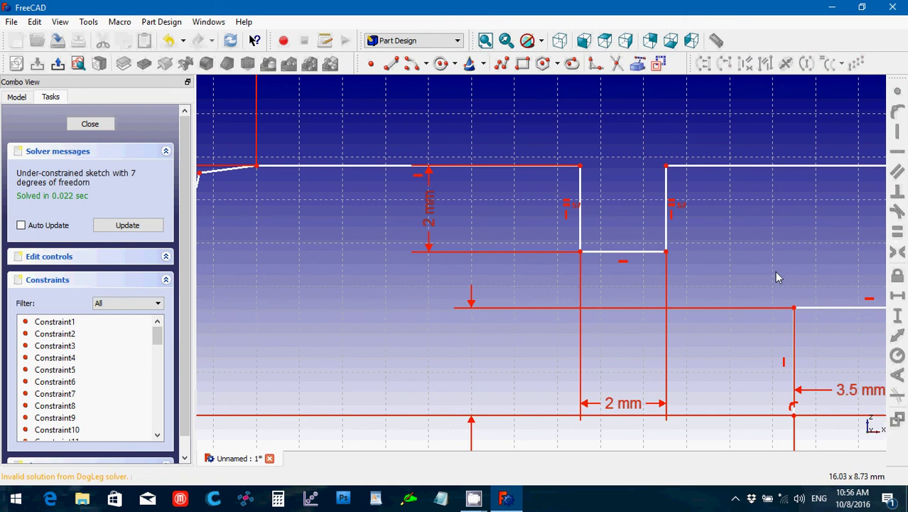
# Move the 2 mm dimension label below the notch
pyautogui.moveTo(777, 278); pyautogui.dragTo(635, 264, button='middle')
pyautogui.scroll(1, 635, 266)
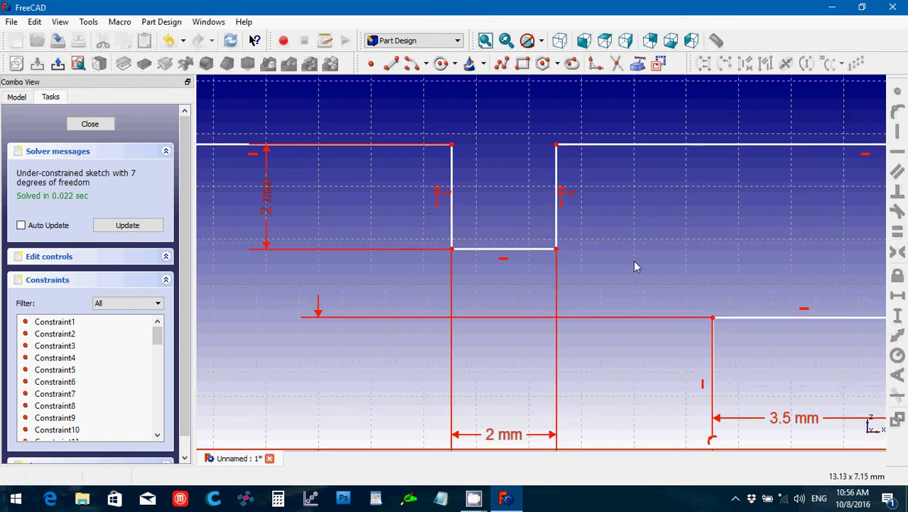
pyautogui.click(459, 155)
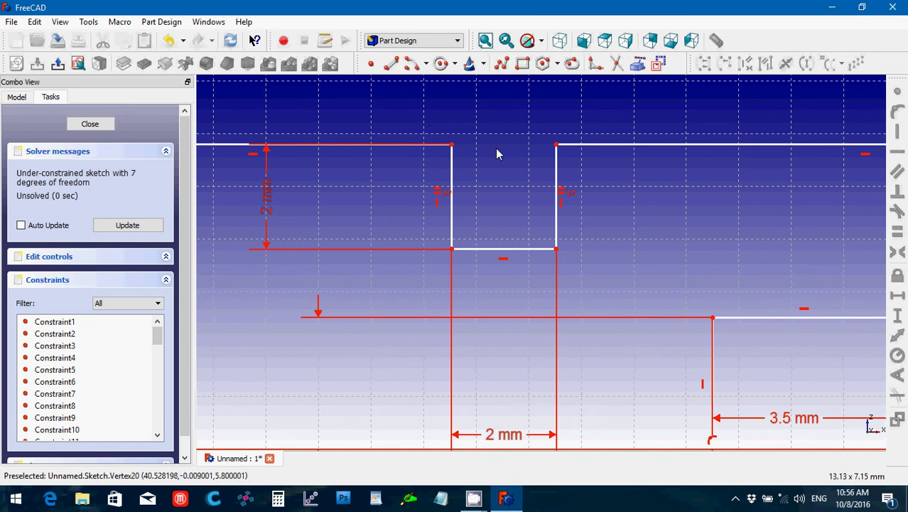
pyautogui.press('Left')
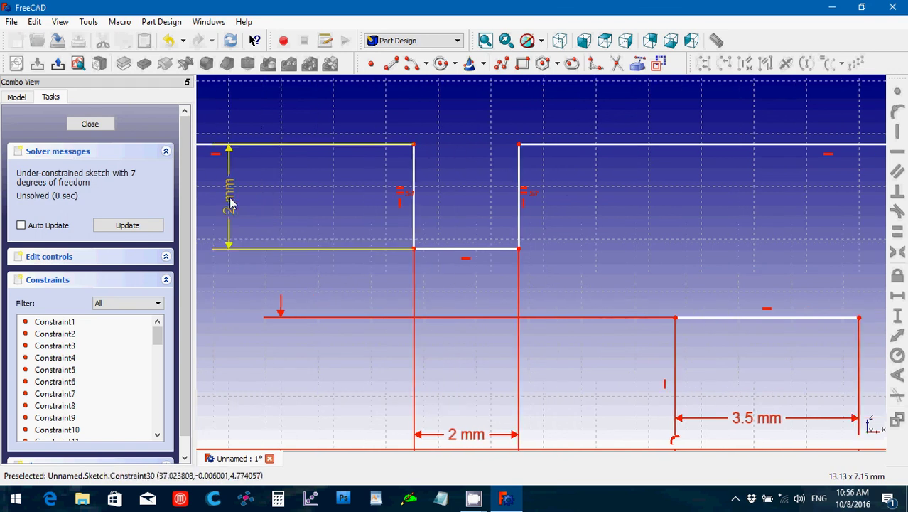
pyautogui.moveTo(230, 203); pyautogui.dragTo(230, 279)
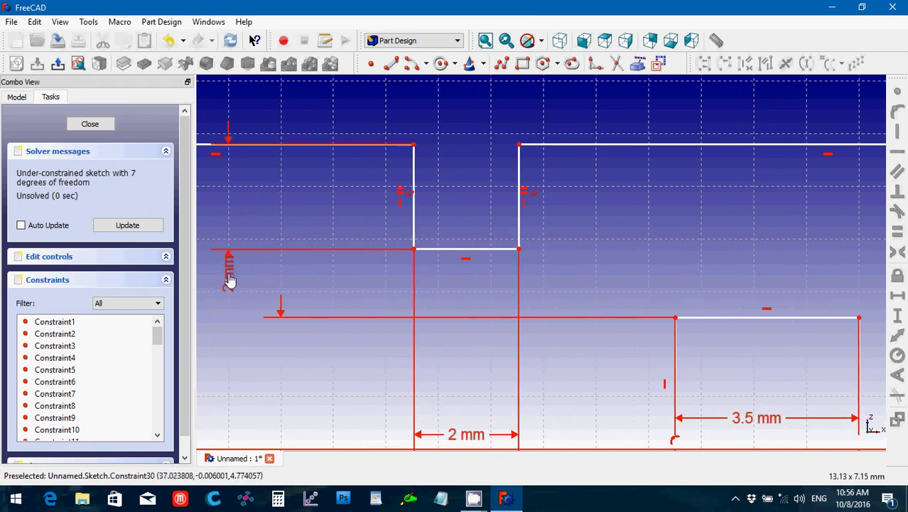
pyautogui.press('Right')
pyautogui.press('Right')
pyautogui.press('Right')
pyautogui.press('Right')
pyautogui.press('Right')
pyautogui.press('Right')
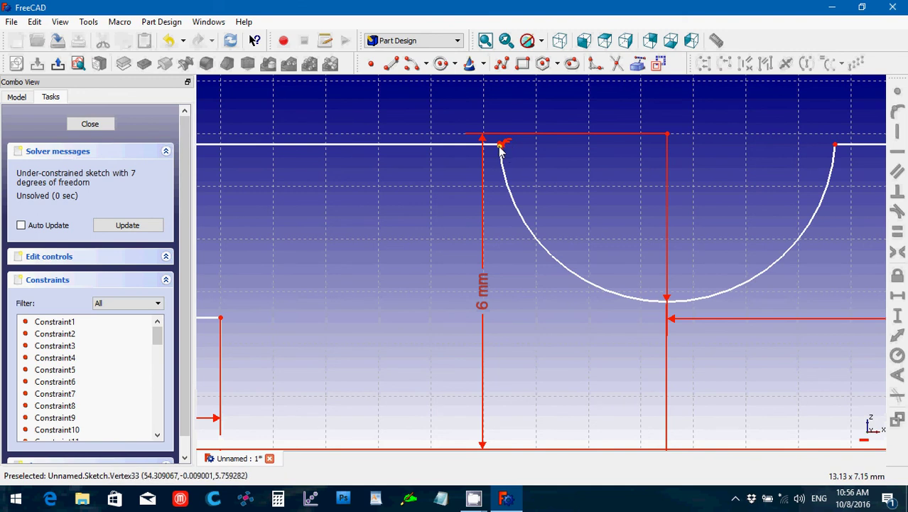
# Attempt a coincident constraint on the arc's top endpoint, dismissing the wrong-selection warning
pyautogui.click(503, 145)
pyautogui.click(504, 144)
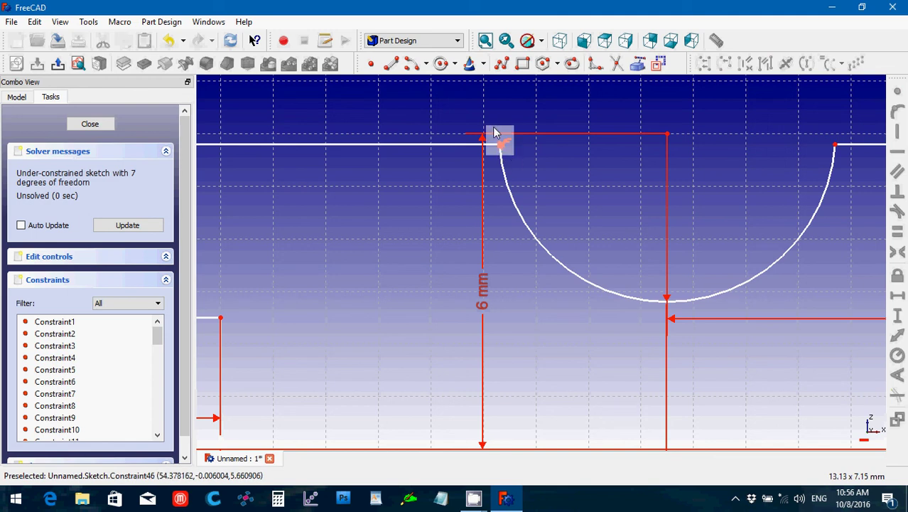
pyautogui.click(501, 145)
pyautogui.click(899, 97)
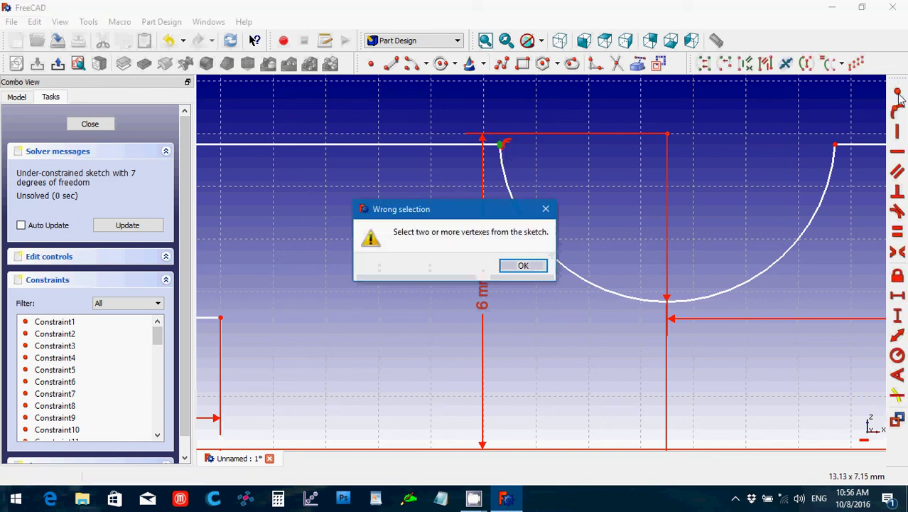
pyautogui.click(519, 270)
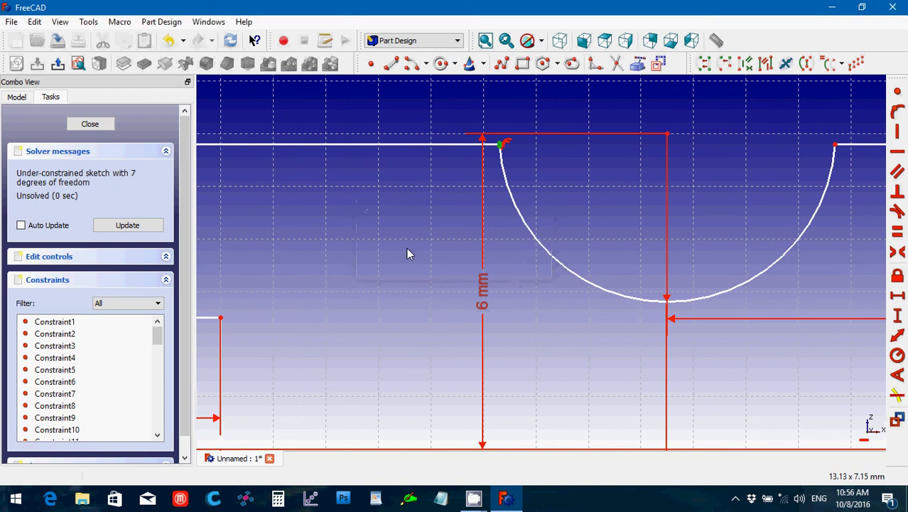
pyautogui.click(501, 145)
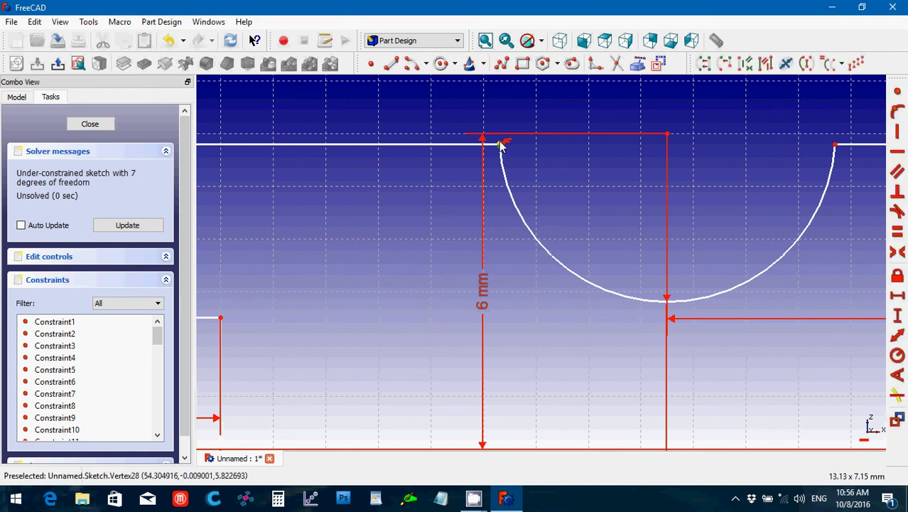
pyautogui.click(898, 95)
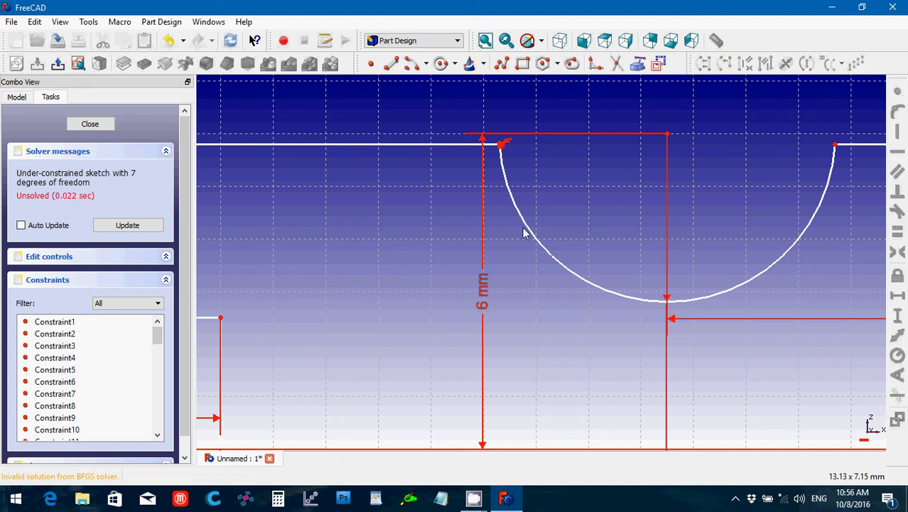
# Zoom into the arc–line corner and delete the conflicting constraint there
pyautogui.scroll(5, 523, 233)
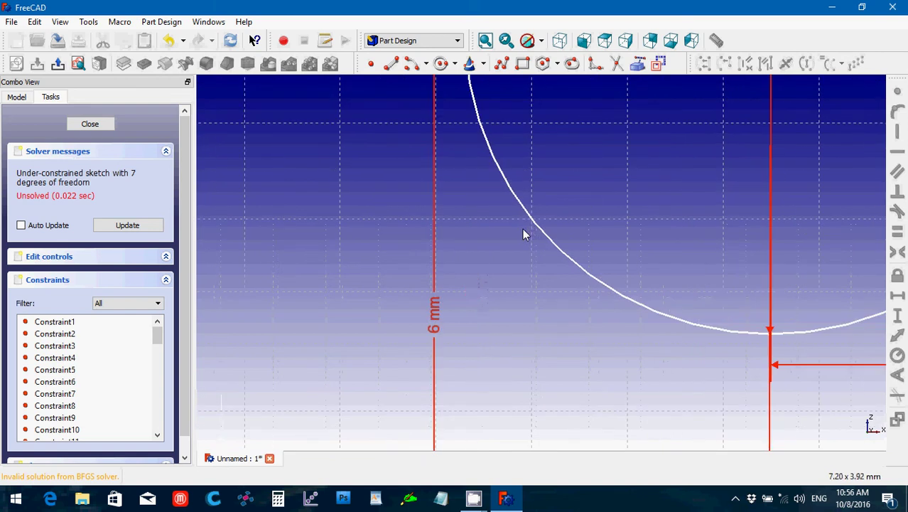
pyautogui.scroll(1, 512, 232)
pyautogui.scroll(2, 464, 242)
pyautogui.scroll(3, 464, 242)
pyautogui.press('Up')
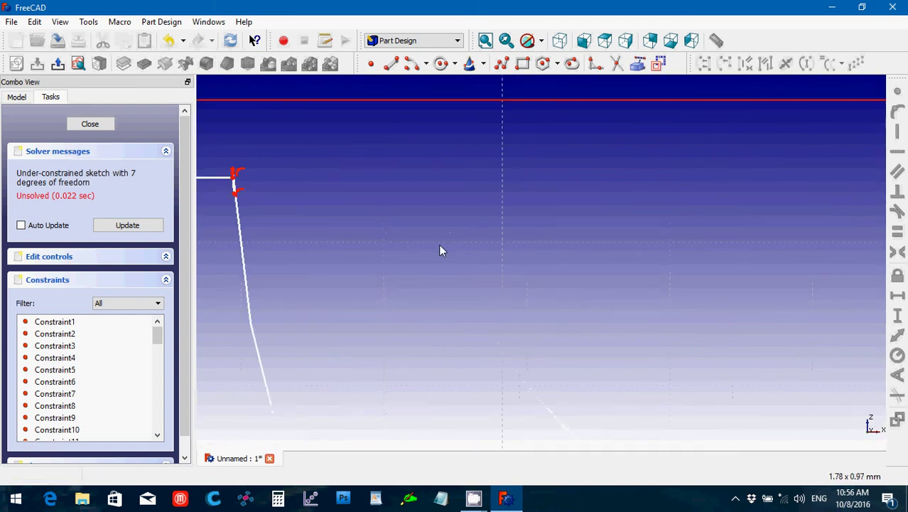
pyautogui.press('Left')
pyautogui.press('Left')
pyautogui.scroll(2, 440, 250)
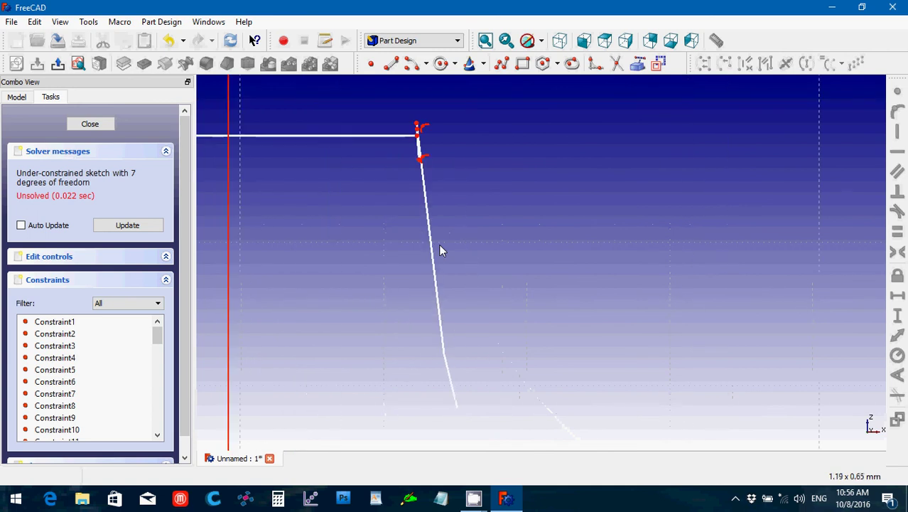
pyautogui.press('Up')
pyautogui.press('Left')
pyautogui.scroll(3, 439, 245)
pyautogui.press('Up')
pyautogui.press('Up')
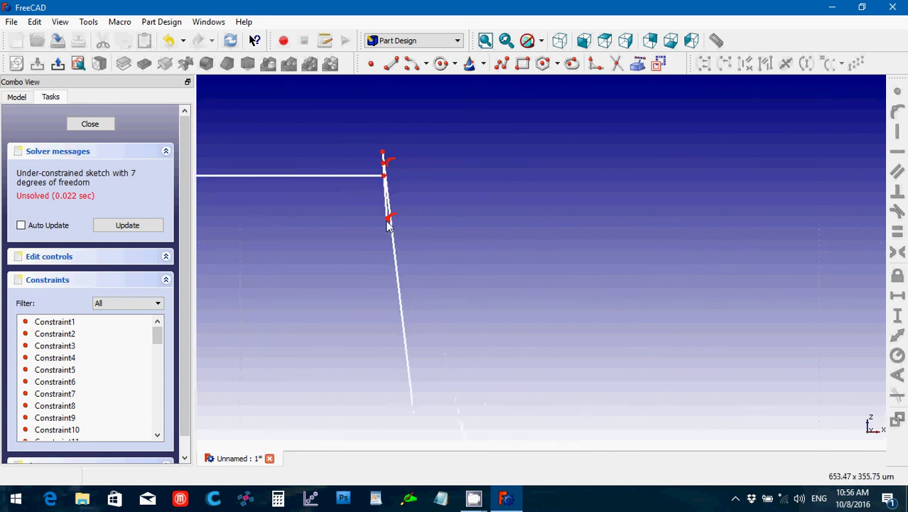
pyautogui.click(388, 206)
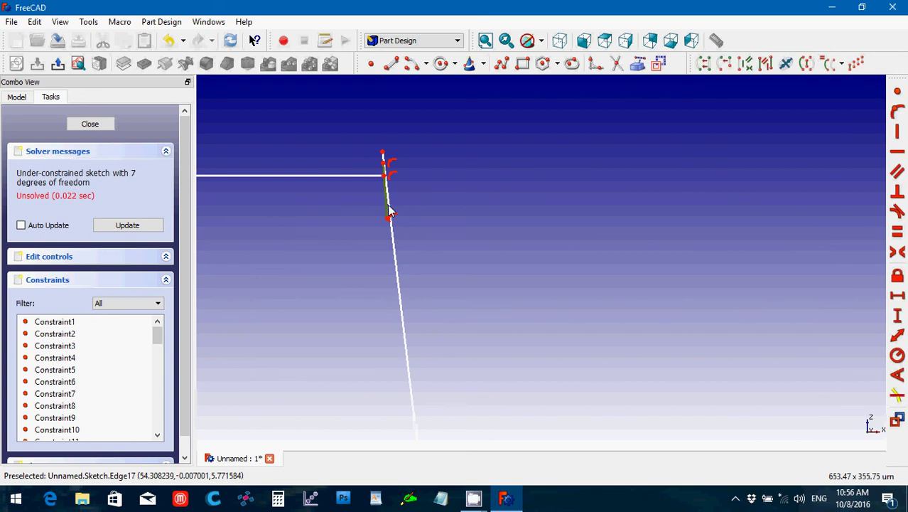
pyautogui.press('v')
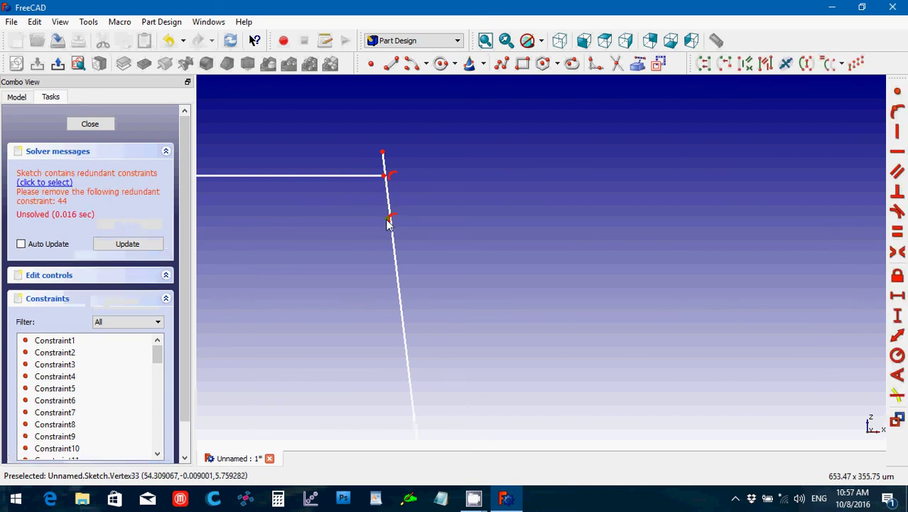
pyautogui.click(388, 219)
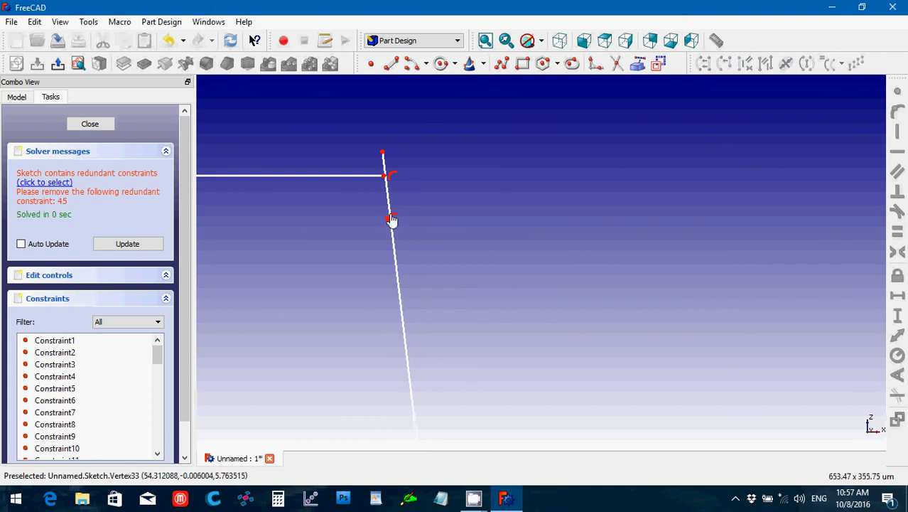
pyautogui.click(389, 205)
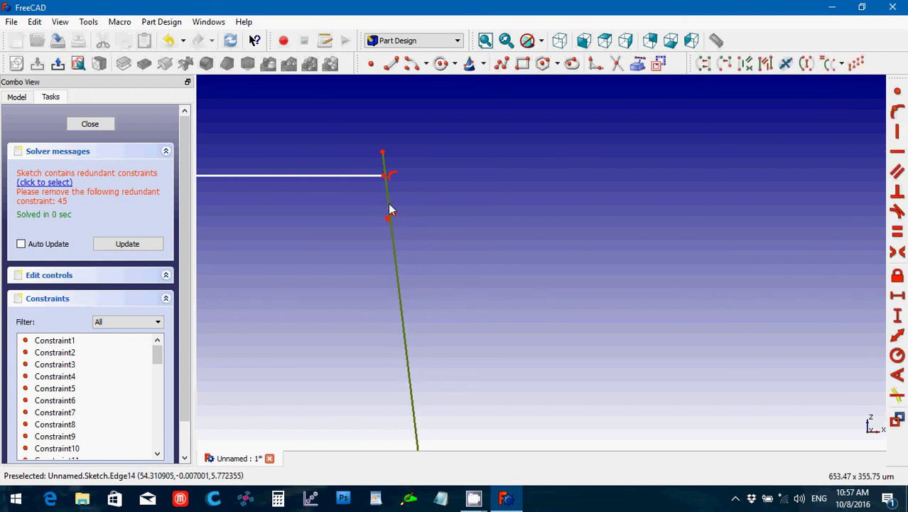
pyautogui.click(407, 195)
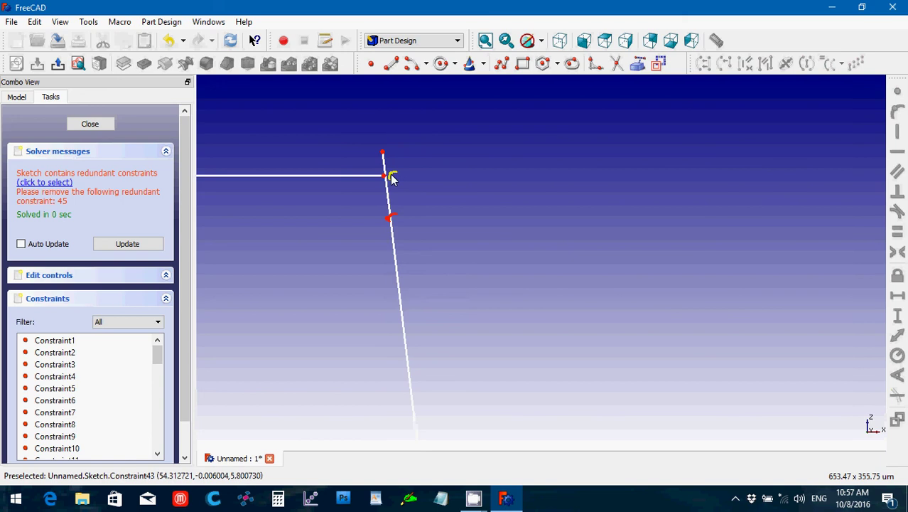
pyautogui.click(391, 178)
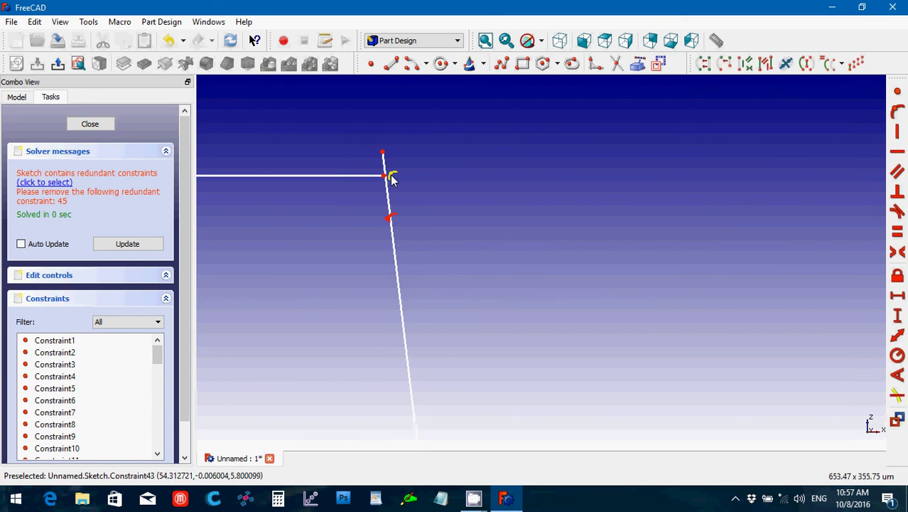
pyautogui.press('Delete')
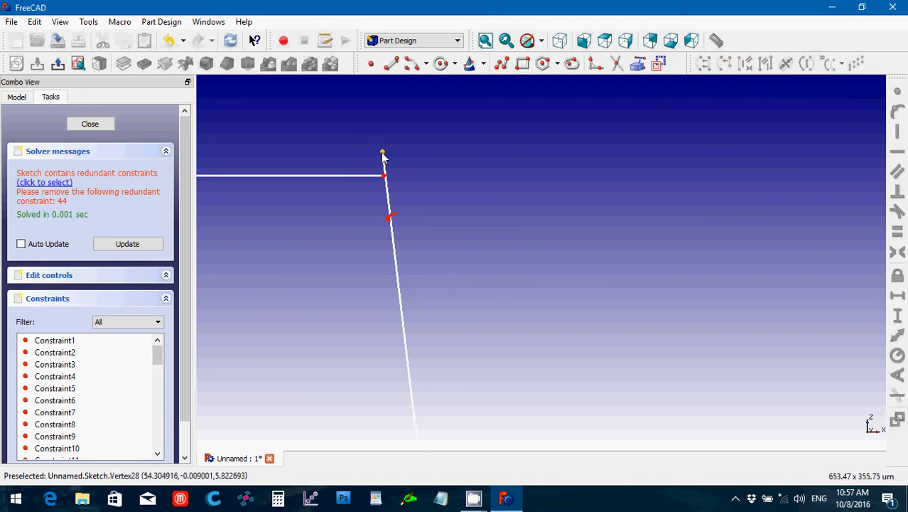
# Make the arc's top vertex coincident with the horizontal line's end
pyautogui.click(382, 153)
pyautogui.click(383, 176)
pyautogui.click(898, 93)
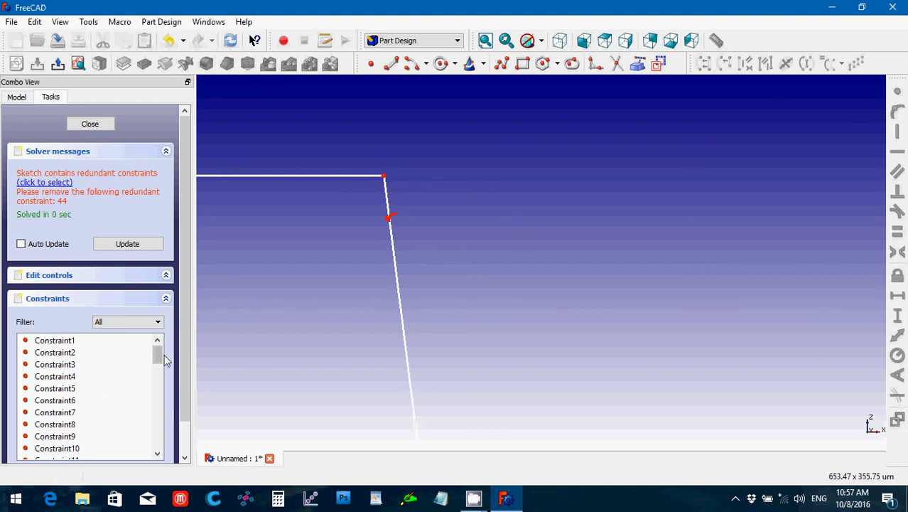
pyautogui.moveTo(158, 355); pyautogui.dragTo(161, 429)
# Delete the redundant constraints Constraint44, Constraint43 and tangent Constraint42
pyautogui.click(80, 414)
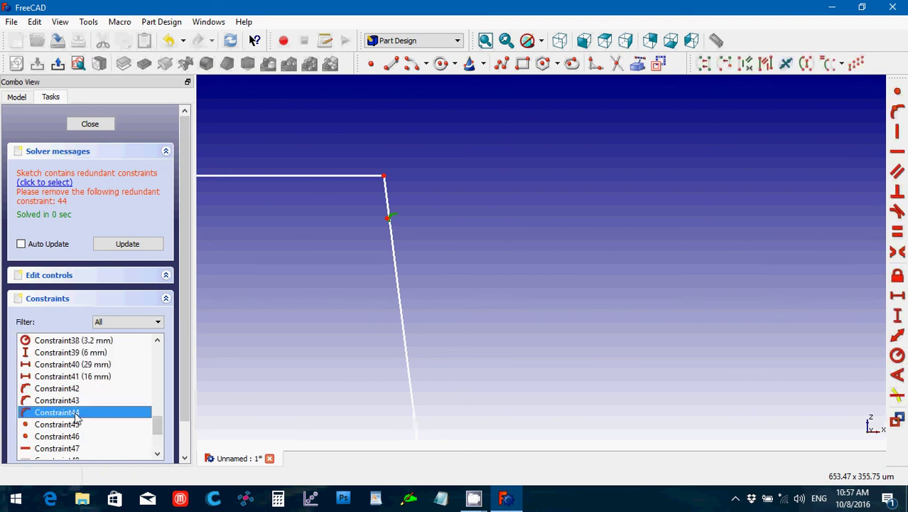
pyautogui.press('Delete')
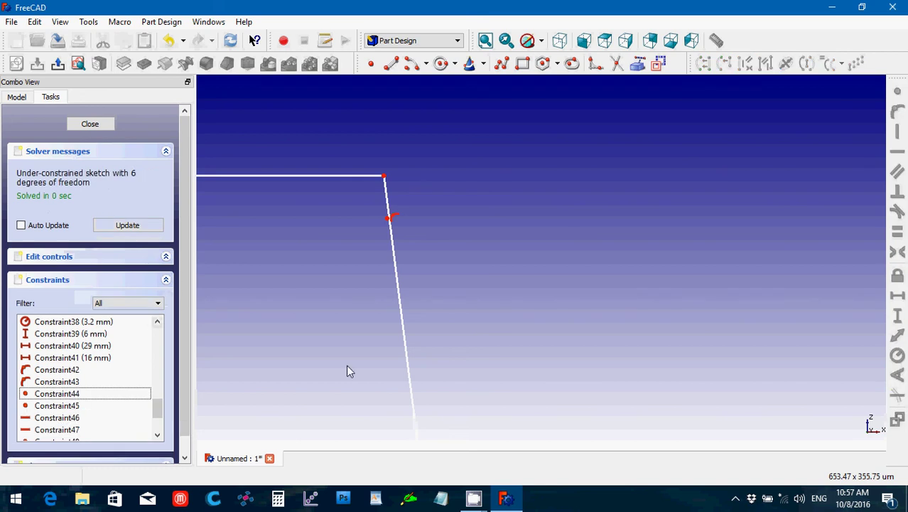
pyautogui.click(387, 220)
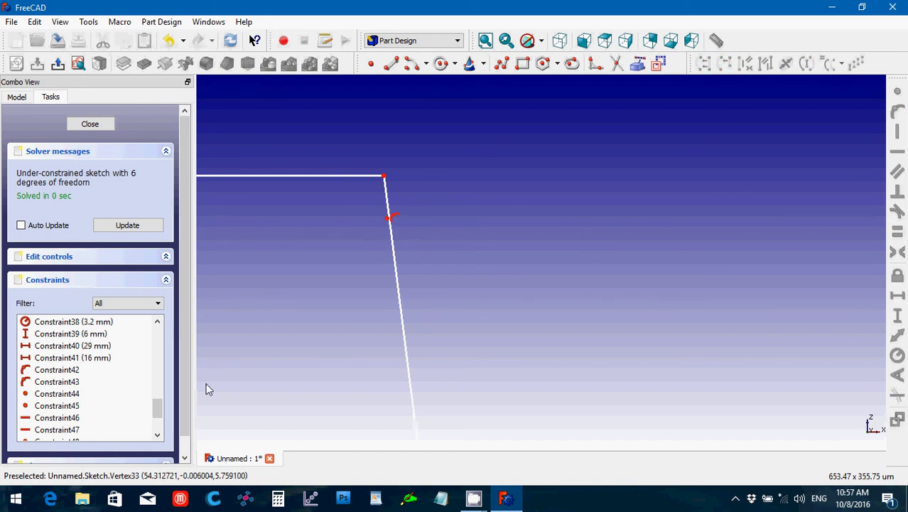
pyautogui.click(60, 381)
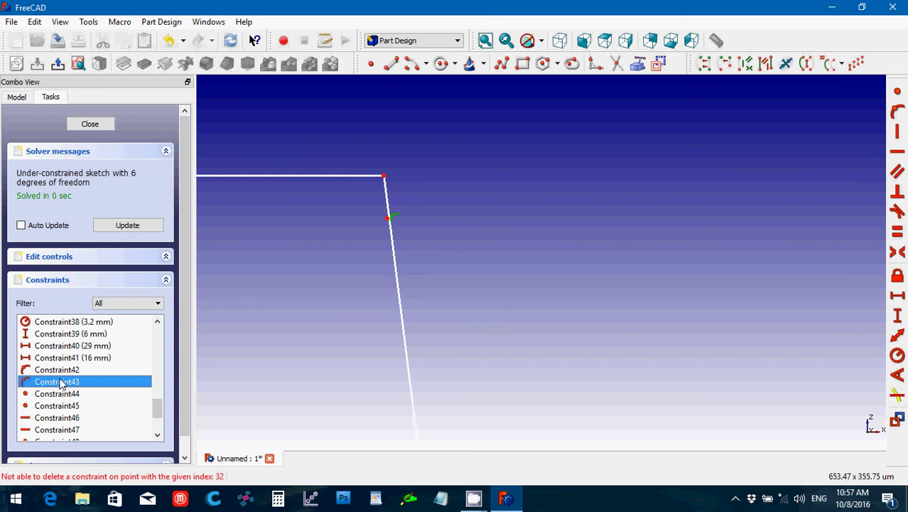
pyautogui.press('Delete')
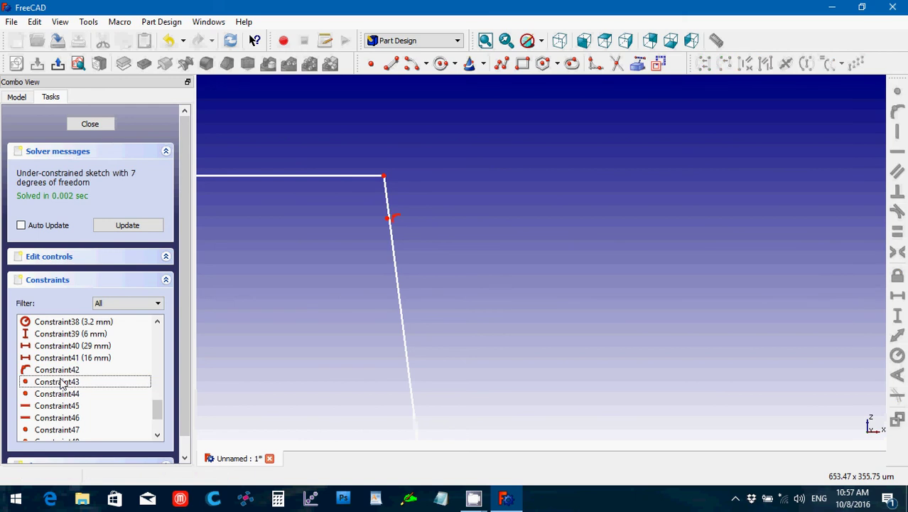
pyautogui.click(87, 370)
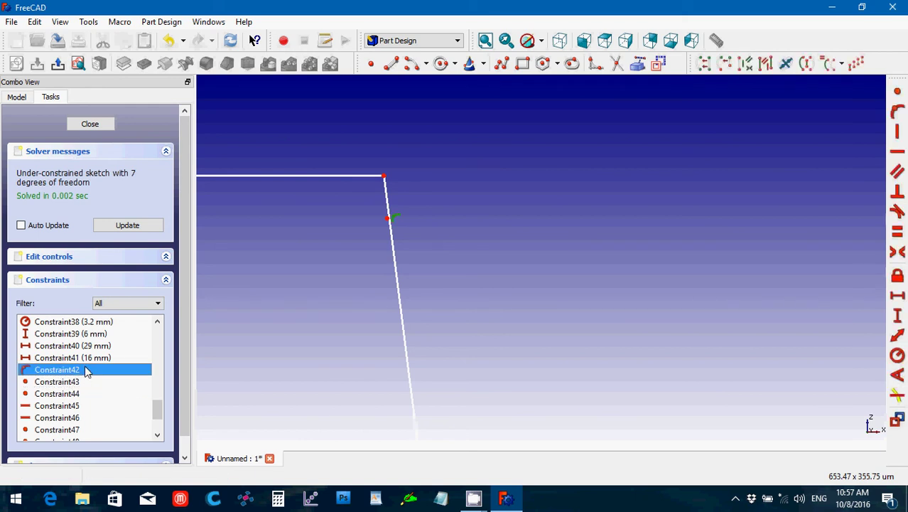
pyautogui.press('Delete')
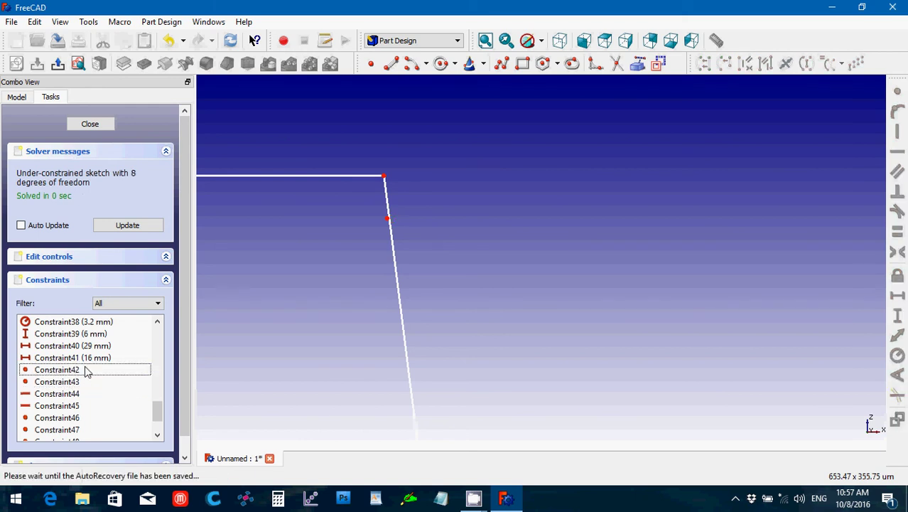
pyautogui.click(87, 370)
pyautogui.click(87, 381)
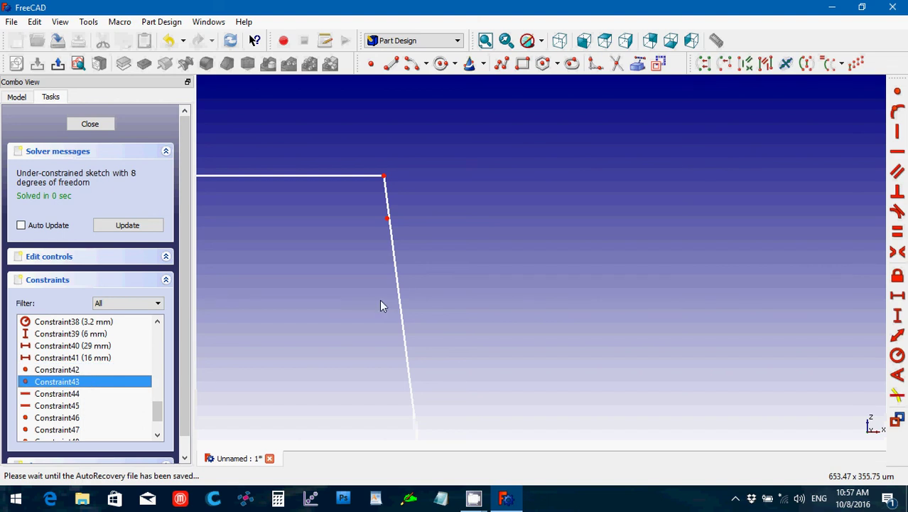
# Delete the stray point on the arc, leaving 6 degrees of freedom
pyautogui.click(388, 219)
pyautogui.press('Delete')
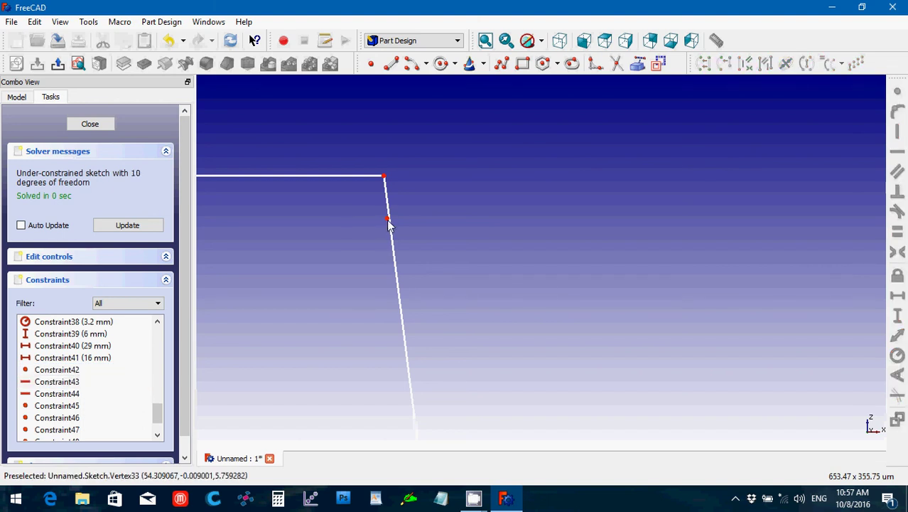
pyautogui.click(387, 220)
pyautogui.press('Delete')
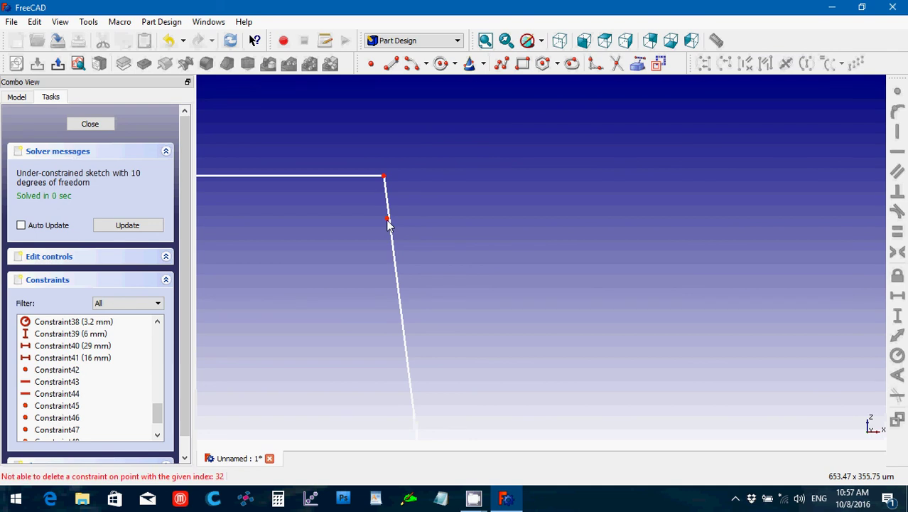
pyautogui.click(387, 222)
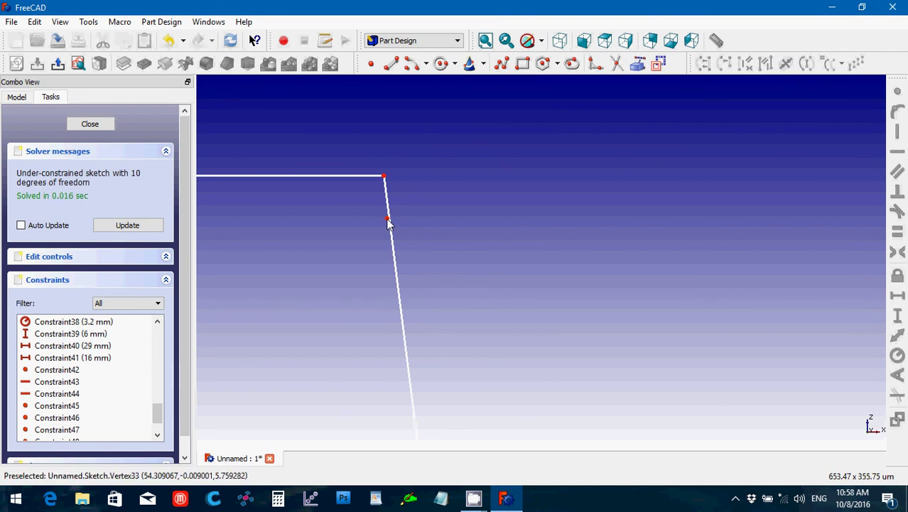
pyautogui.press('Delete')
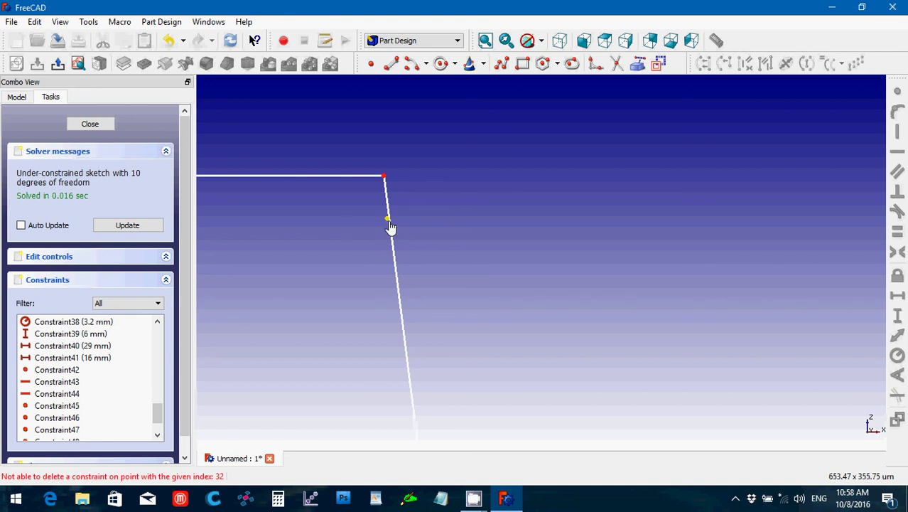
pyautogui.click(395, 223)
pyautogui.press('Delete')
pyautogui.scroll(-5, 459, 260)
pyautogui.scroll(-3, 459, 261)
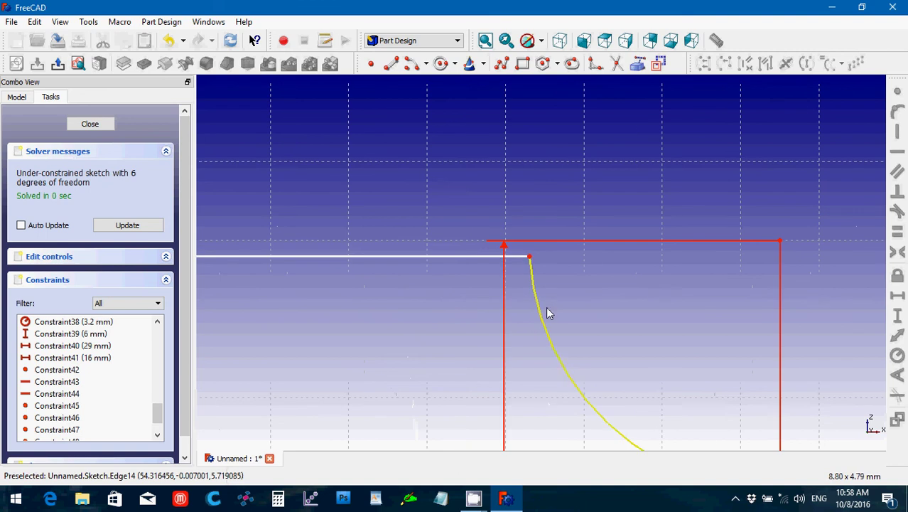
pyautogui.scroll(-3, 536, 373)
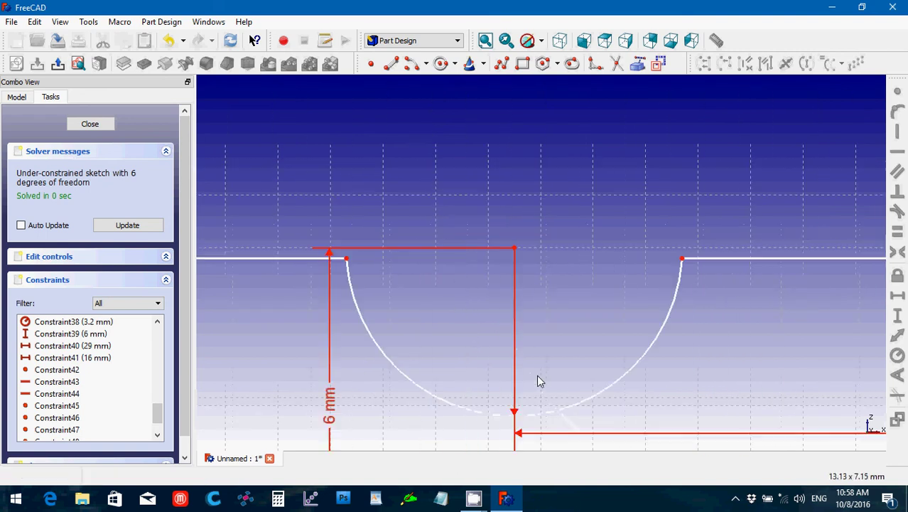
pyautogui.scroll(5, 537, 377)
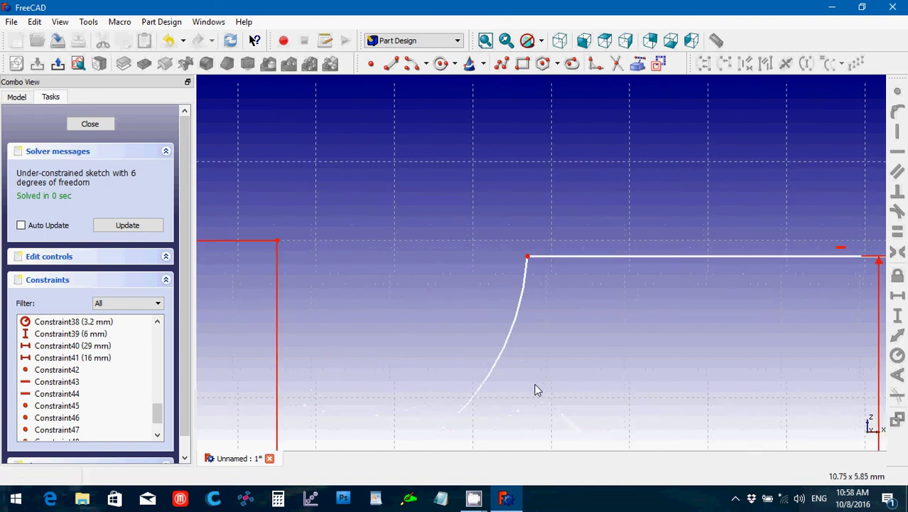
pyautogui.scroll(-3, 538, 388)
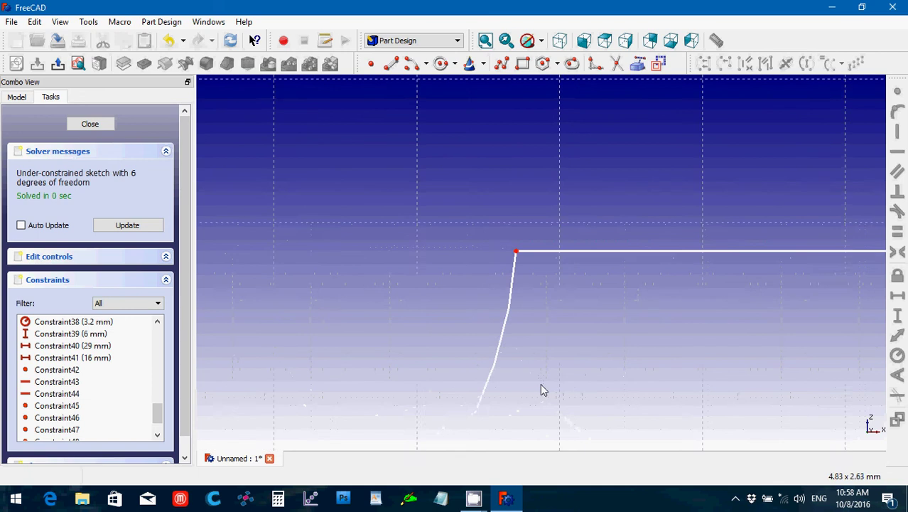
pyautogui.scroll(-2, 539, 389)
pyautogui.press('Right')
pyautogui.press('Right')
pyautogui.press('Right')
pyautogui.press('Right')
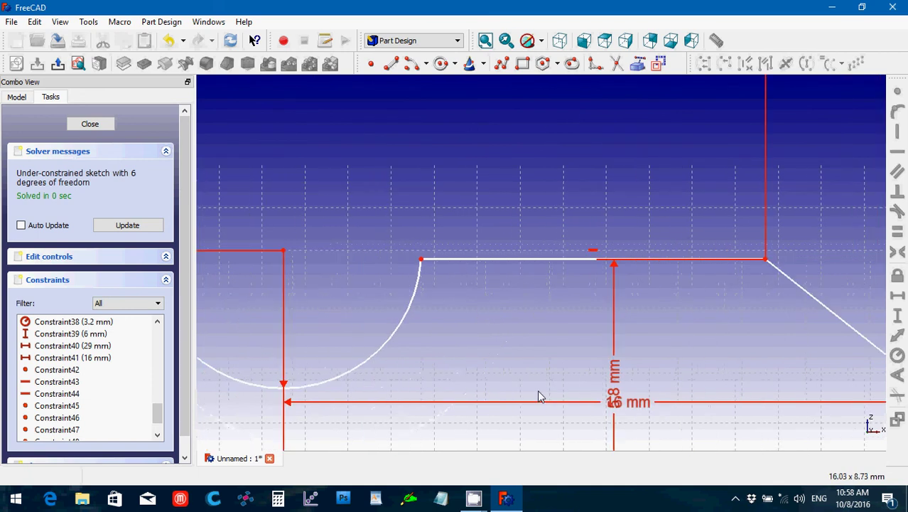
pyautogui.press('Up')
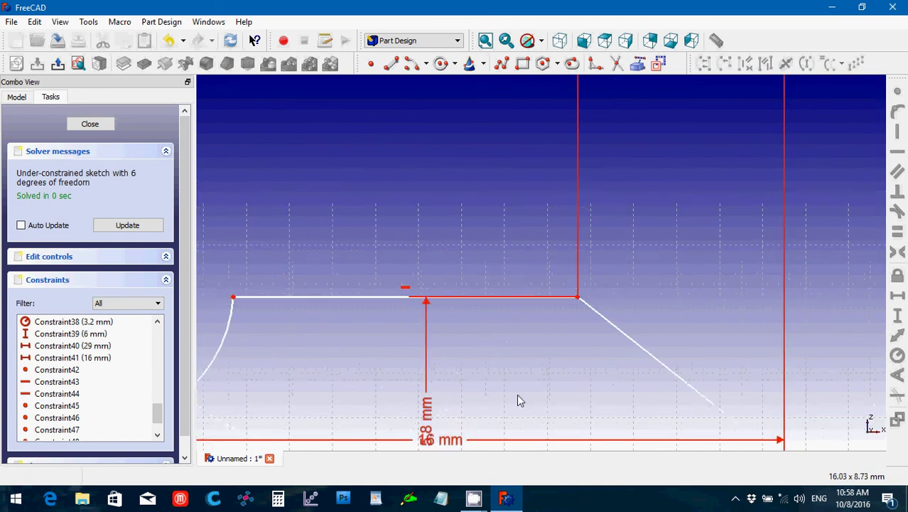
pyautogui.press('Down')
pyautogui.press('Down')
pyautogui.press('Down')
pyautogui.press('Down')
pyautogui.press('Down')
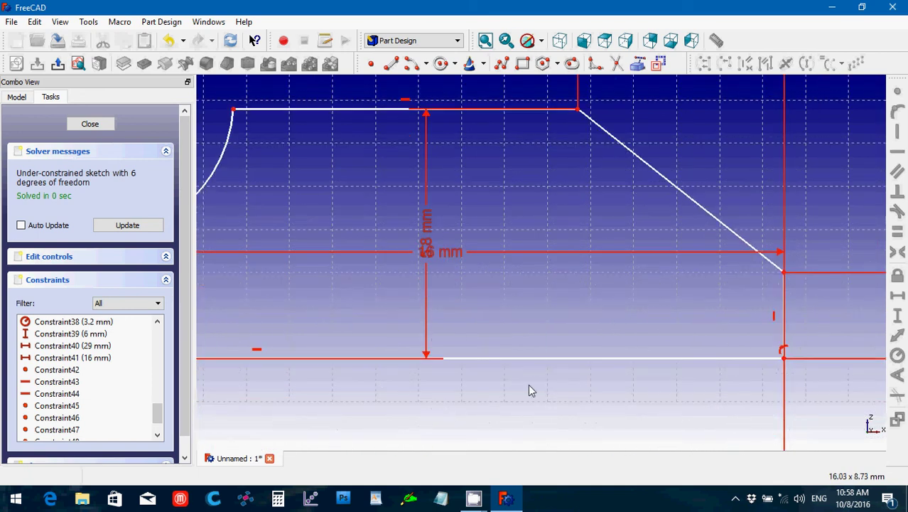
pyautogui.press('Right')
pyautogui.press('Right')
pyautogui.press('Left')
pyautogui.press('Left')
pyautogui.press('Left')
pyautogui.press('Left')
pyautogui.scroll(-10, 548, 376)
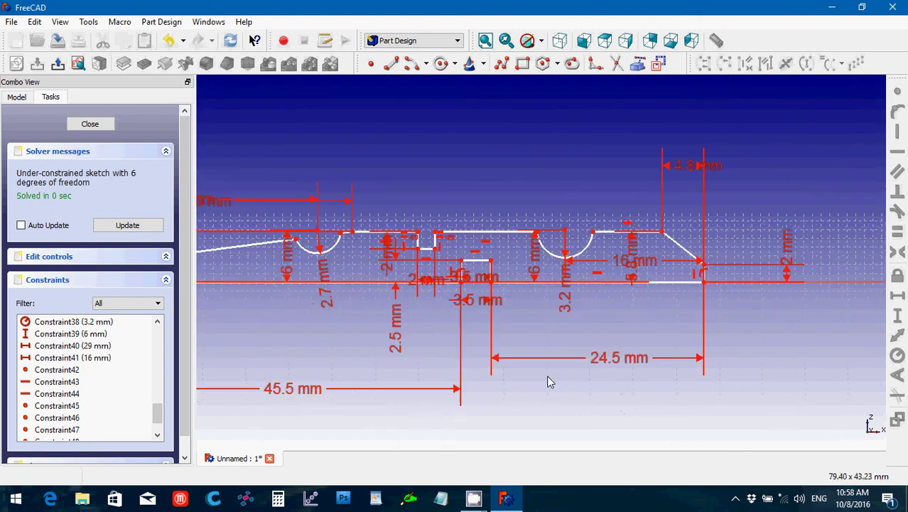
pyautogui.scroll(-2, 547, 373)
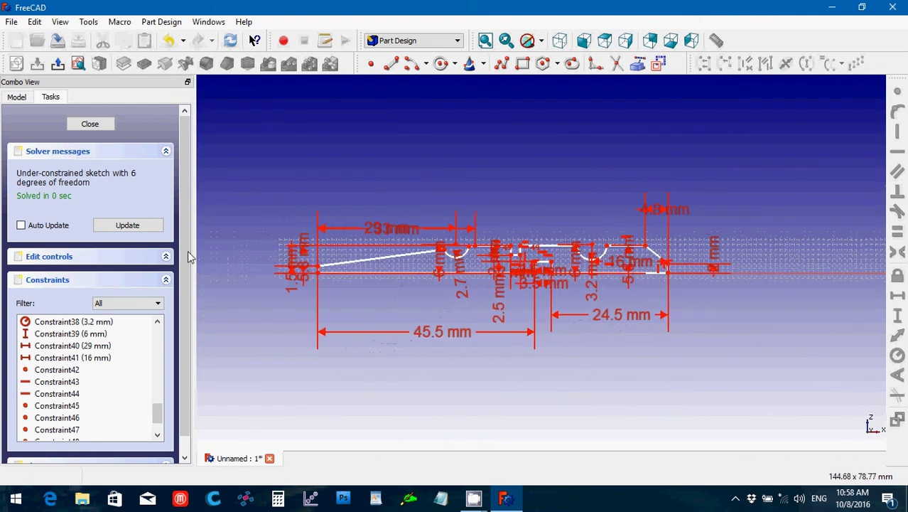
# Close the sketch and pad the clothespin profile to a length of 9.8 mm
pyautogui.click(98, 123)
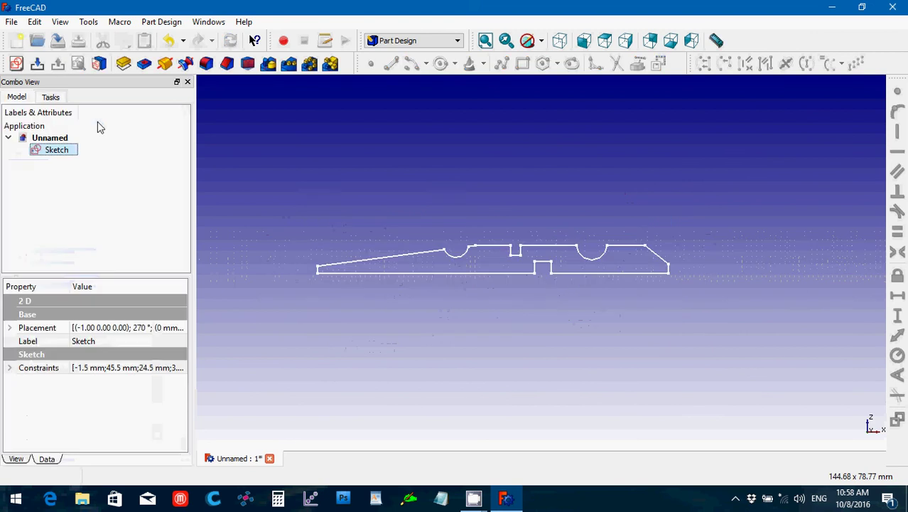
pyautogui.click(124, 63)
pyautogui.click(130, 191)
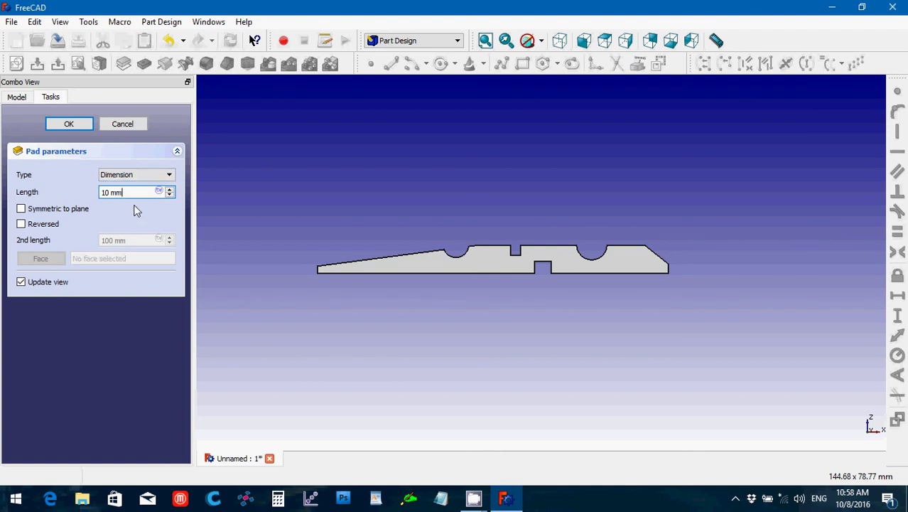
pyautogui.tripleClick(130, 195)
pyautogui.write('9.8')
pyautogui.press('Return')
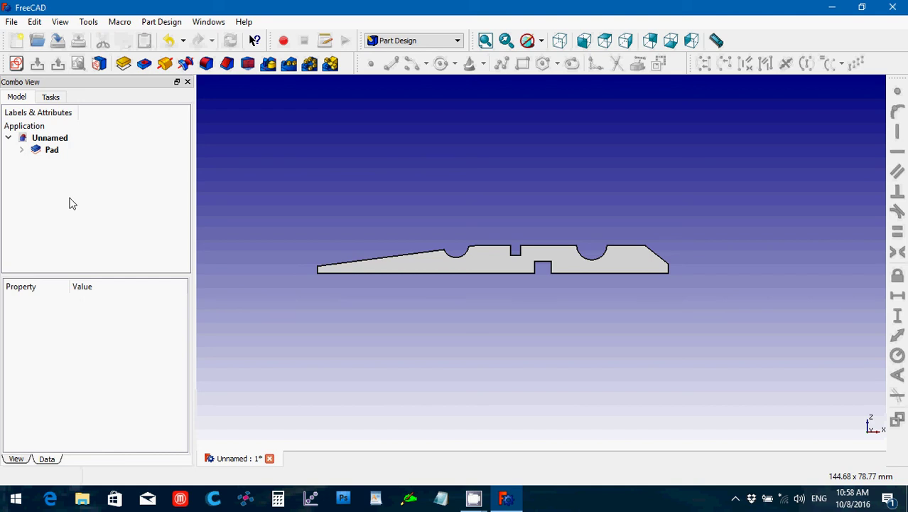
# Switch to the Part workbench and select the Pad in an axonometric view
pyautogui.scroll(-2, 282, 346)
pyautogui.scroll(1, 283, 347)
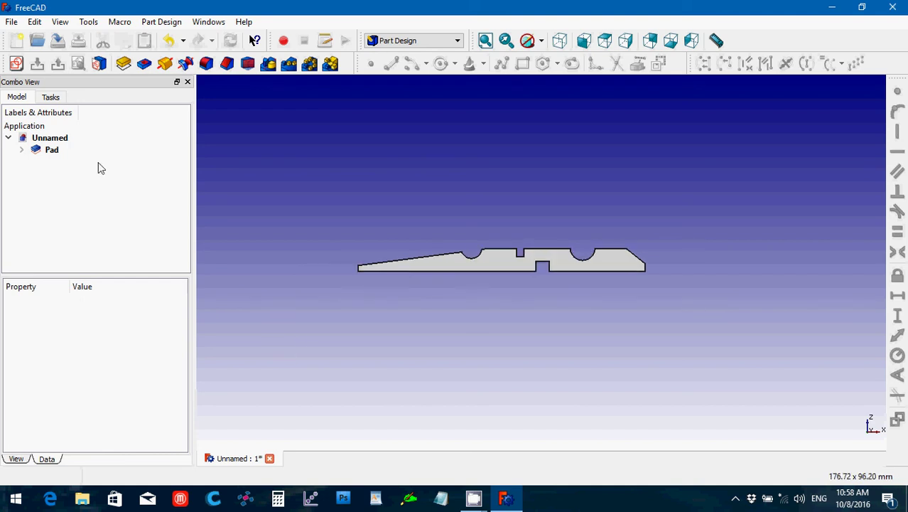
pyautogui.click(50, 151)
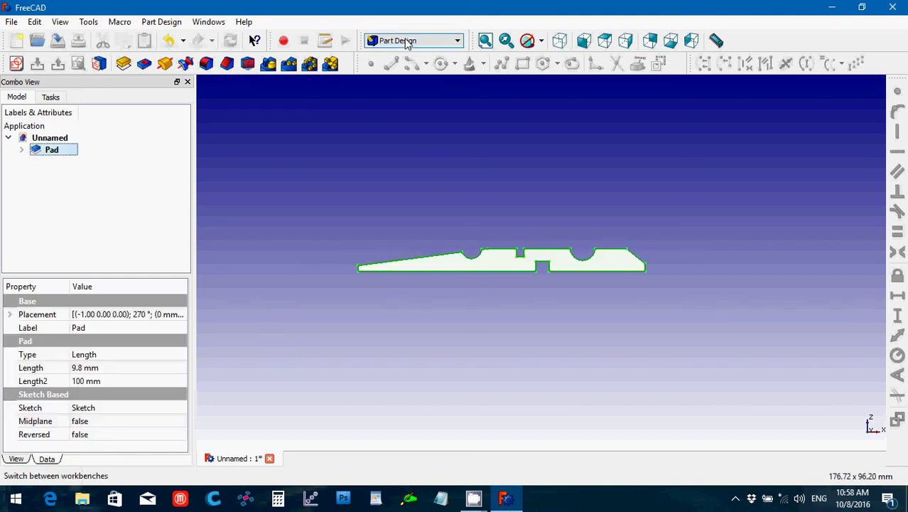
pyautogui.click(444, 40)
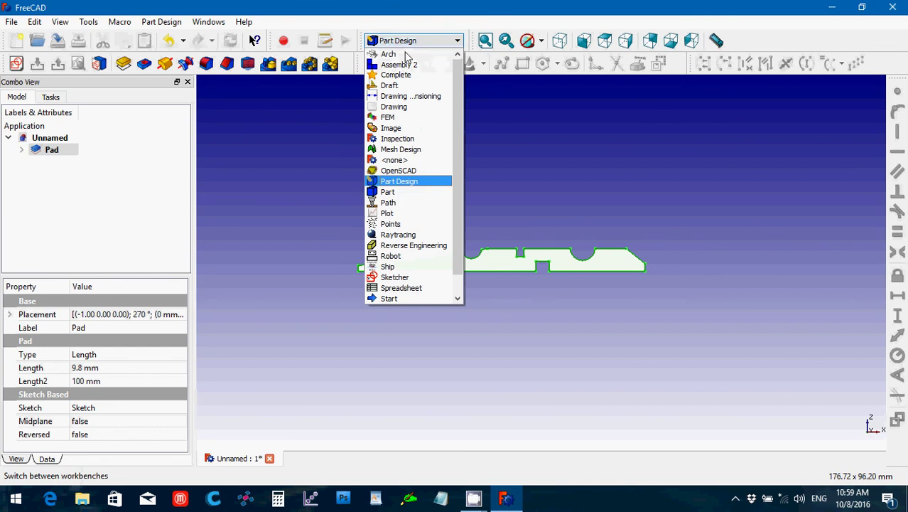
pyautogui.click(410, 193)
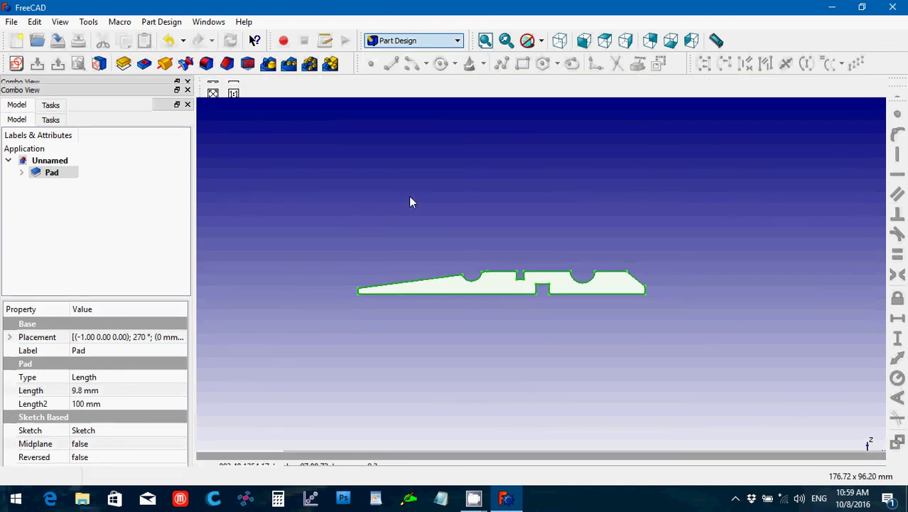
pyautogui.click(560, 42)
pyautogui.click(320, 170)
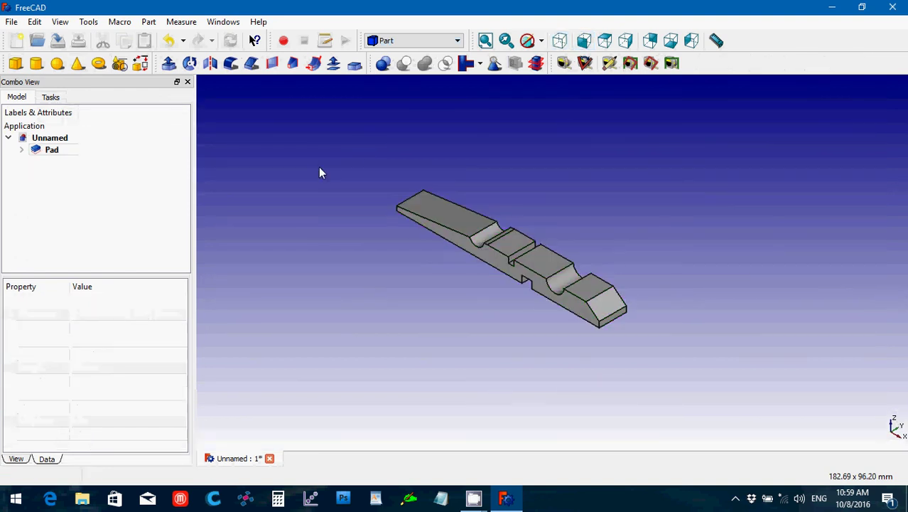
pyautogui.click(422, 227)
# Mirror the Pad across the XZ plane, then undo the mirrored copy with Ctrl+Z
pyautogui.click(211, 66)
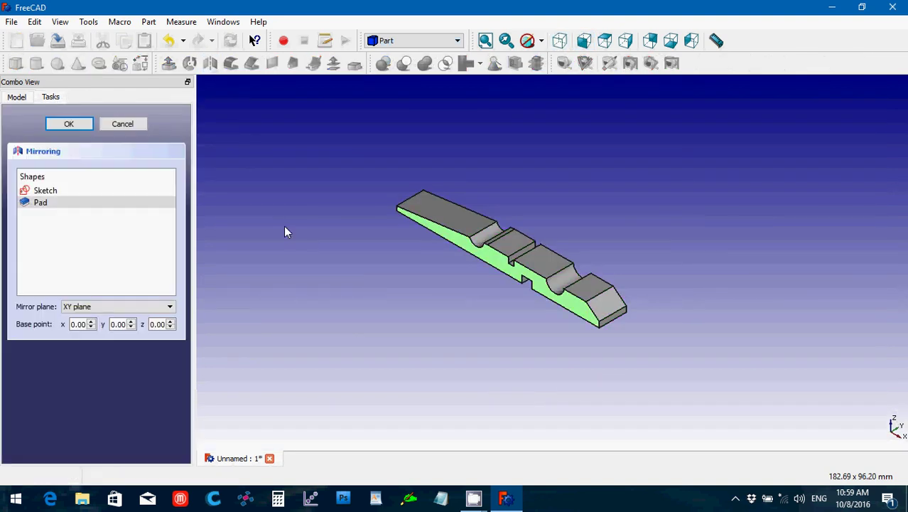
pyautogui.click(107, 305)
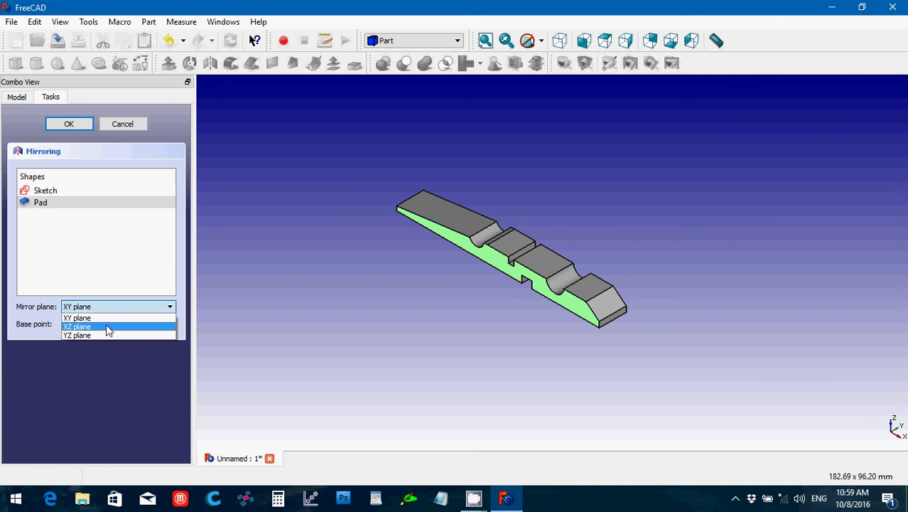
pyautogui.click(106, 326)
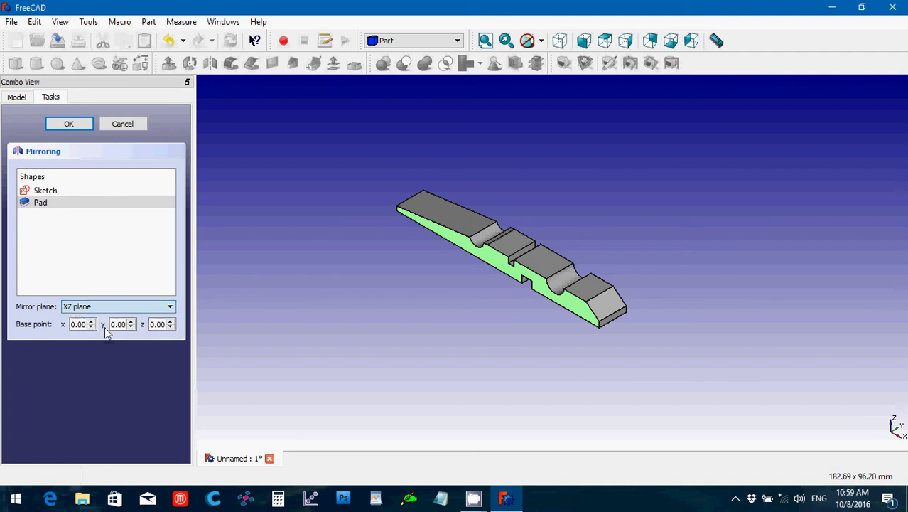
pyautogui.click(71, 125)
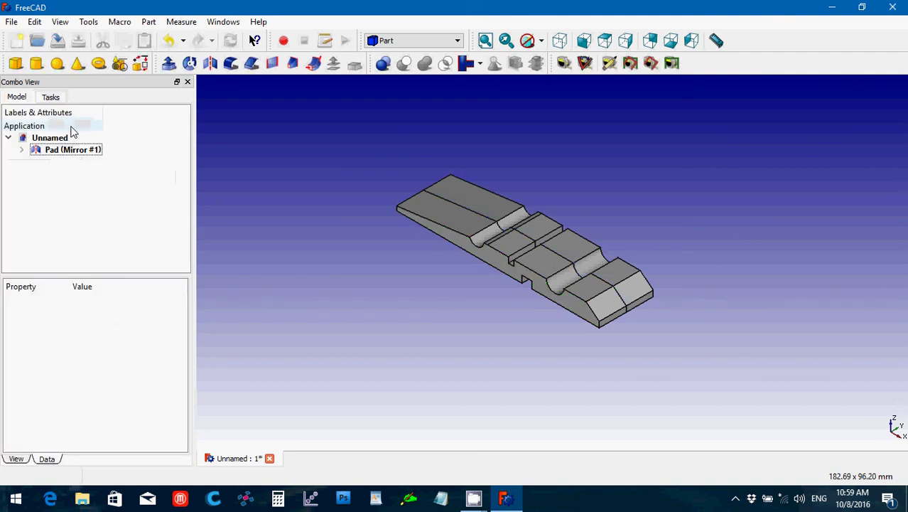
pyautogui.click(69, 151)
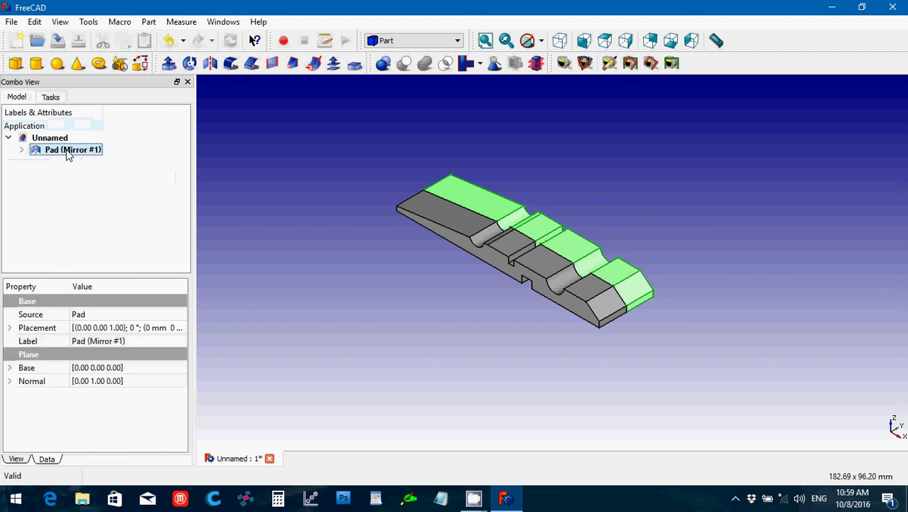
pyautogui.hotkey('ctrl', 'z')
# Mirror the Pad across the XZ plane again, then delete the resulting copy
pyautogui.click(69, 153)
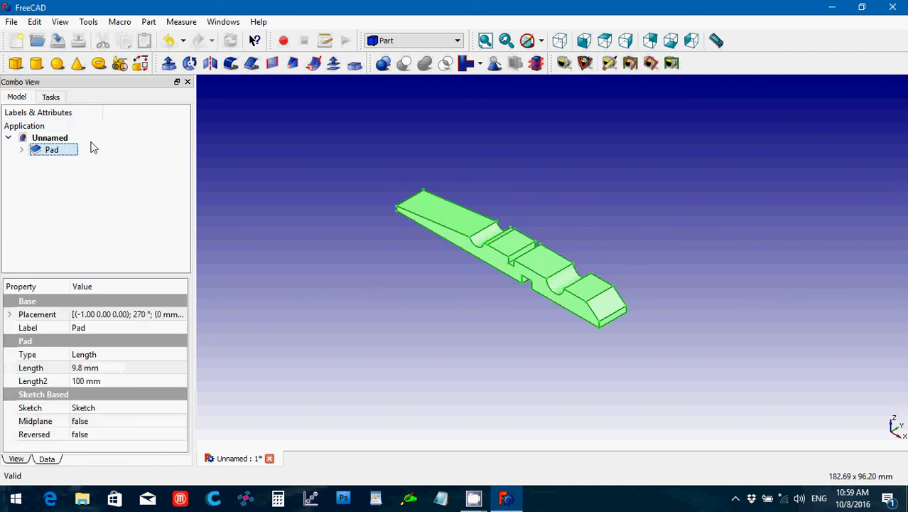
pyautogui.click(211, 66)
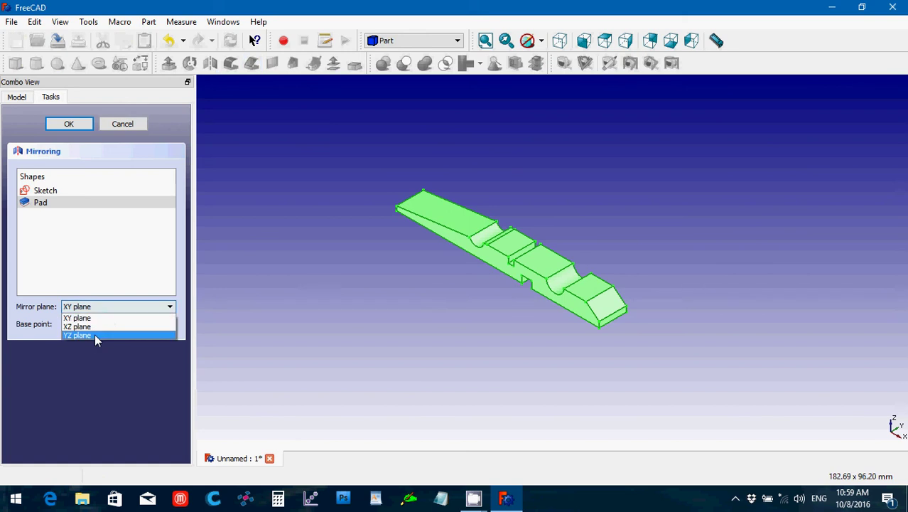
pyautogui.click(95, 335)
pyautogui.click(102, 307)
pyautogui.click(97, 327)
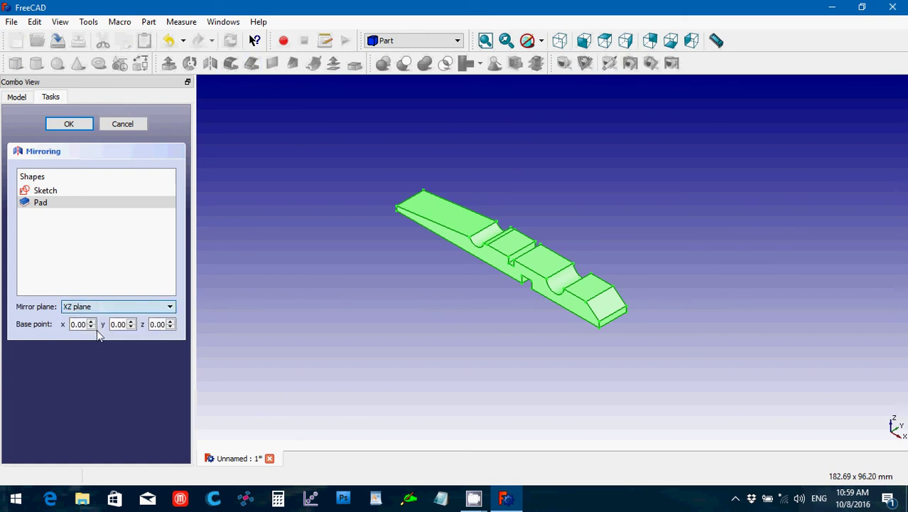
pyautogui.click(69, 125)
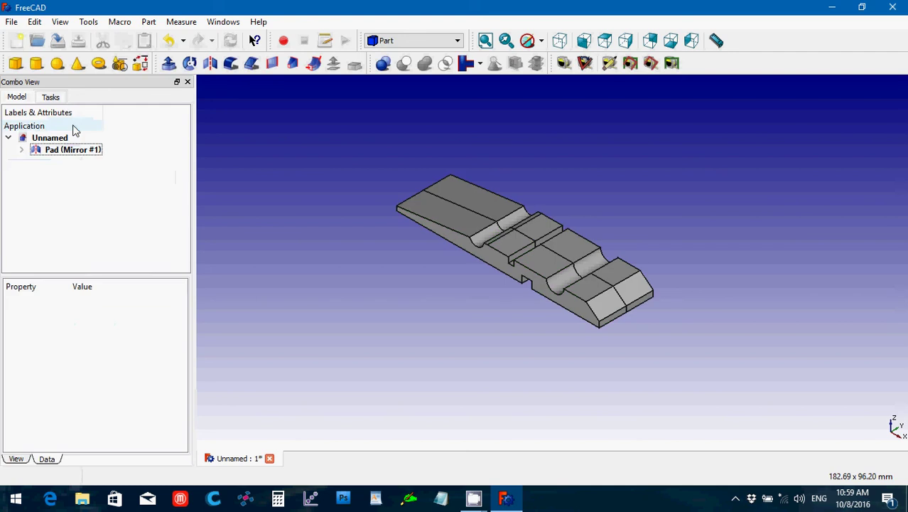
pyautogui.click(78, 150)
pyautogui.press('Delete')
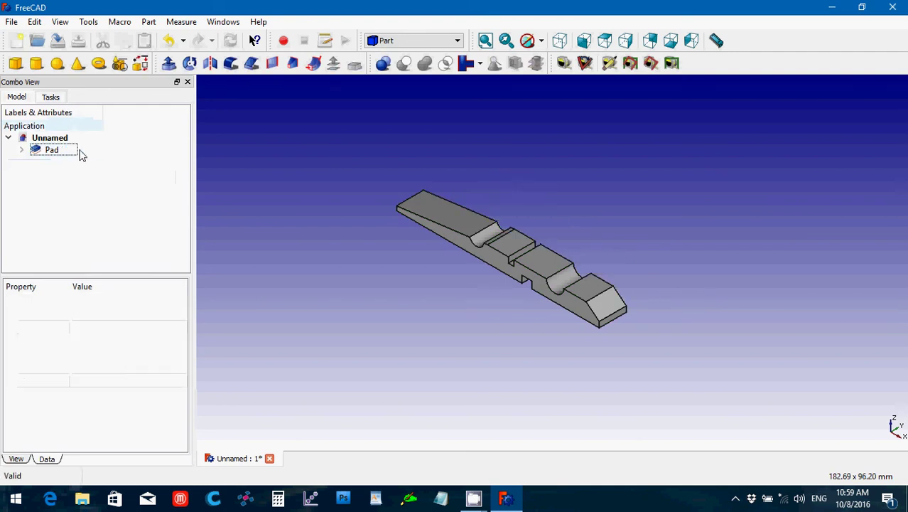
# Mirror the Pad across the default XY plane to create Pad (Mirror #1)
pyautogui.click(67, 152)
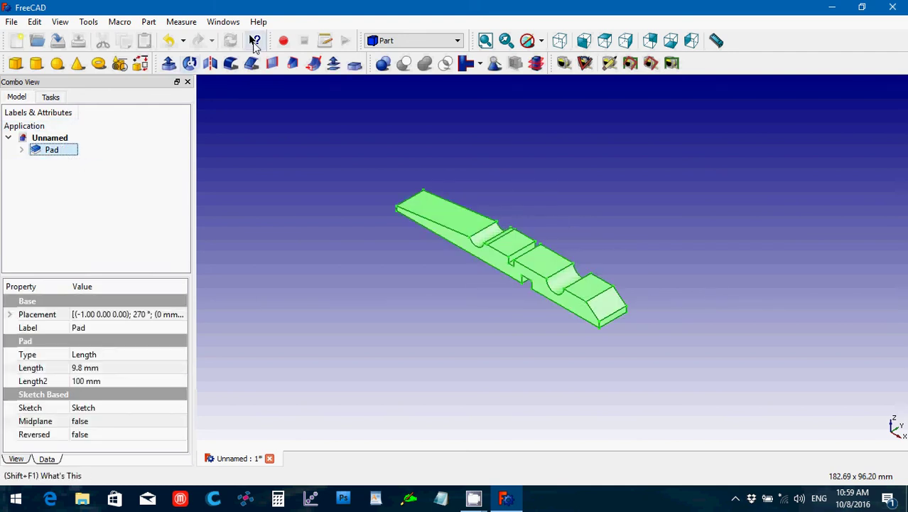
pyautogui.click(211, 63)
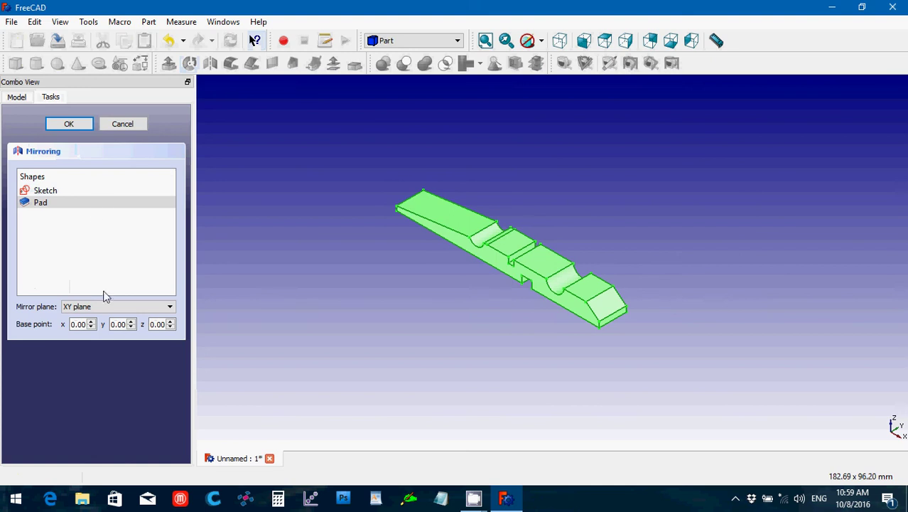
pyautogui.click(69, 125)
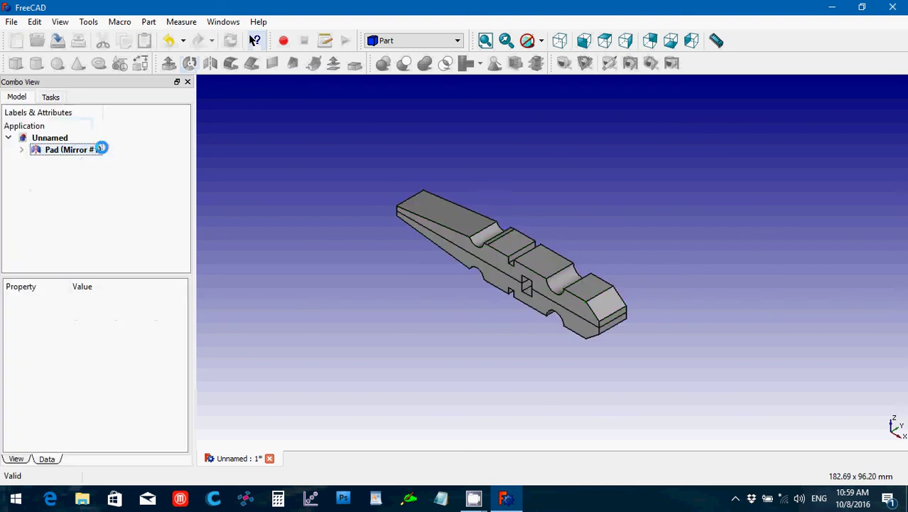
pyautogui.click(35, 153)
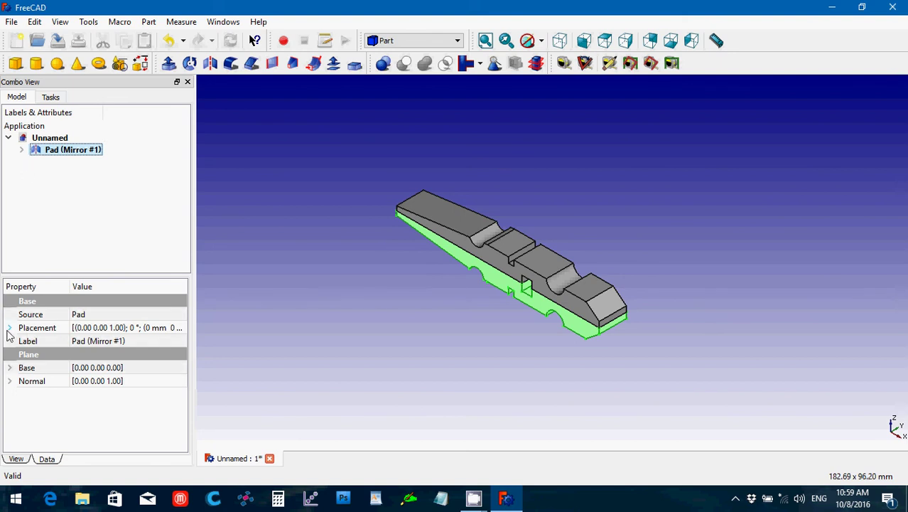
# Edit Pad (Mirror #1)'s Placement z position, then orbit to inspect the halves
pyautogui.click(9, 328)
pyautogui.click(22, 368)
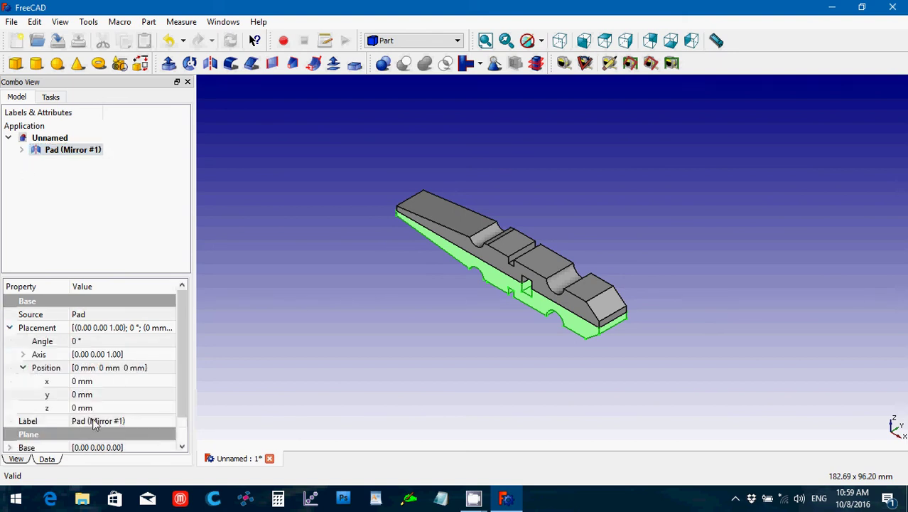
pyautogui.click(104, 407)
pyautogui.scroll(11, 105, 407)
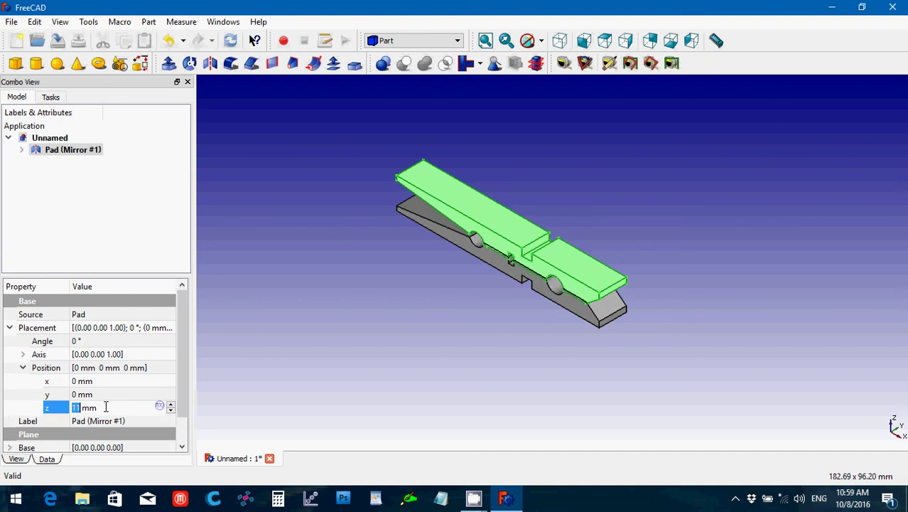
pyautogui.click(267, 297)
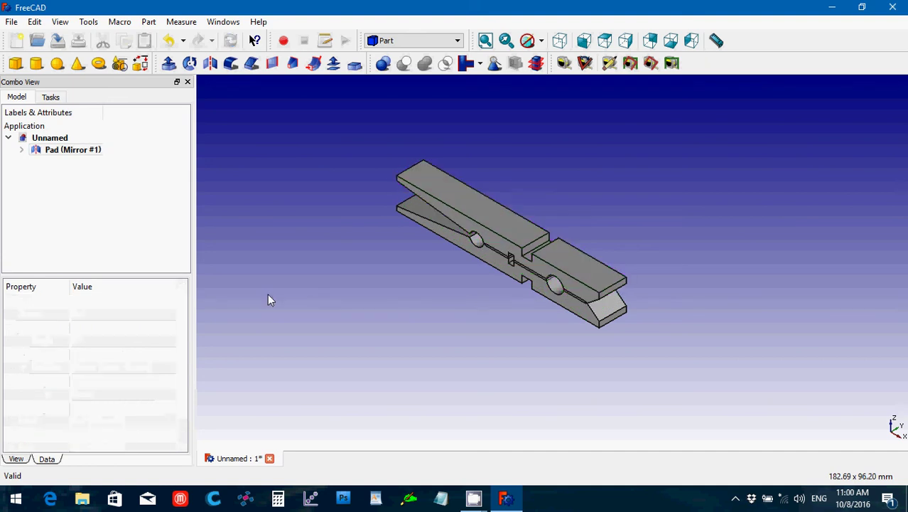
pyautogui.moveTo(268, 297); pyautogui.dragTo(382, 309, button='middle')
pyautogui.moveTo(434, 299); pyautogui.dragTo(645, 348, button='middle')
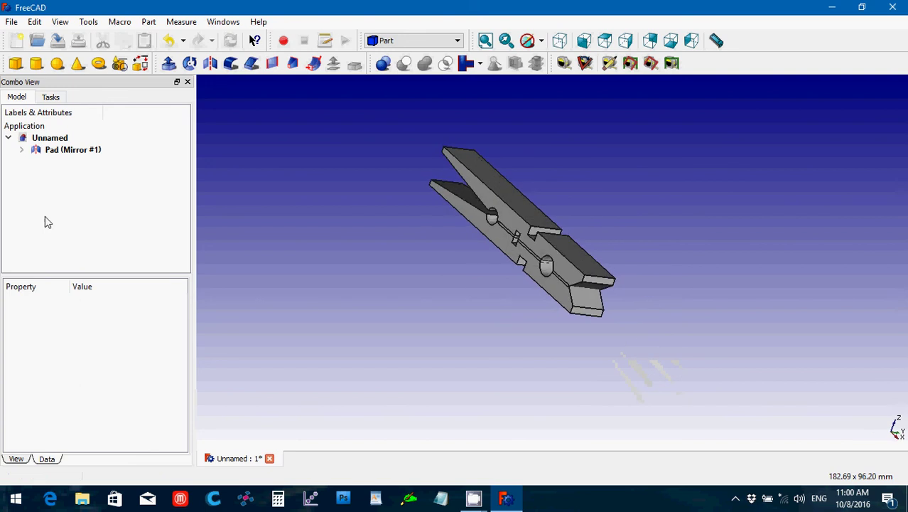
# Raise the mirrored jaw's z position to 12 mm and orbit to check the gap
pyautogui.click(35, 151)
pyautogui.click(100, 408)
pyautogui.scroll(1, 100, 408)
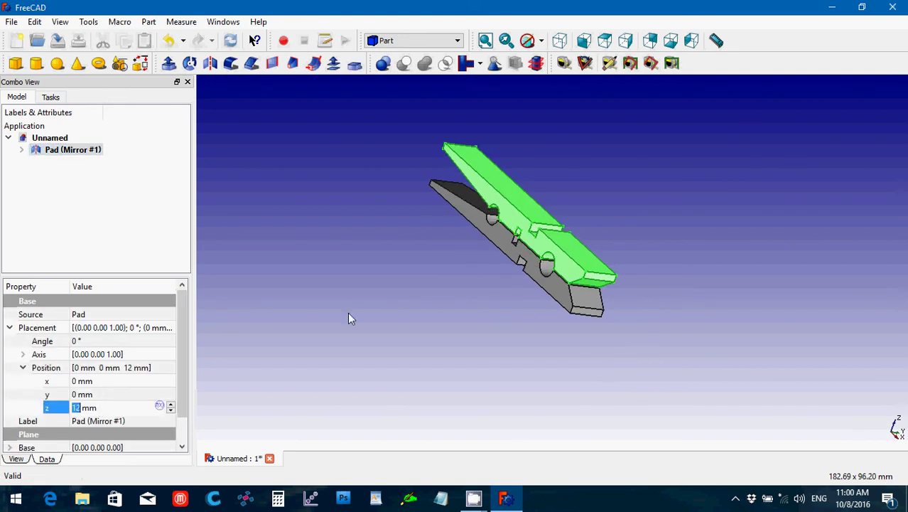
pyautogui.click(339, 254)
pyautogui.moveTo(338, 255); pyautogui.dragTo(359, 280, button='middle')
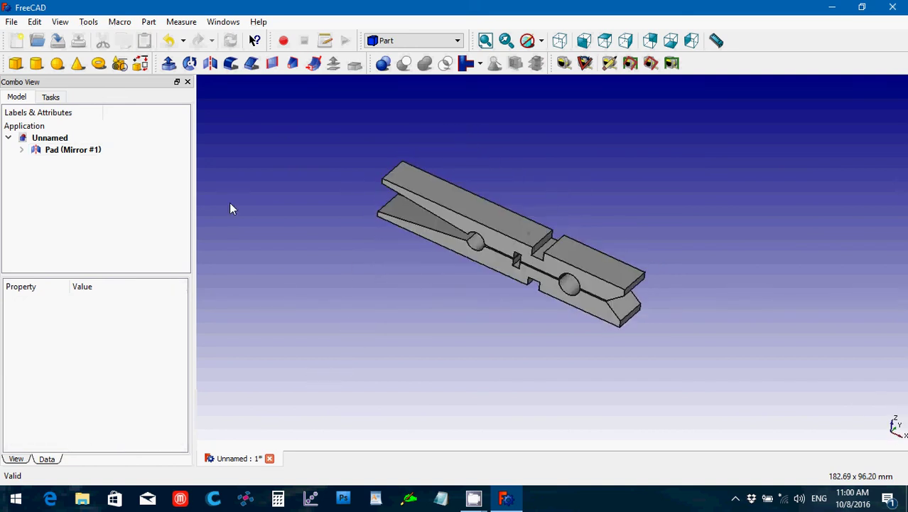
# Select the original Pad and save the document as Clothespin in _My 3D Printing Projects\_STL Files
pyautogui.click(22, 150)
pyautogui.click(65, 163)
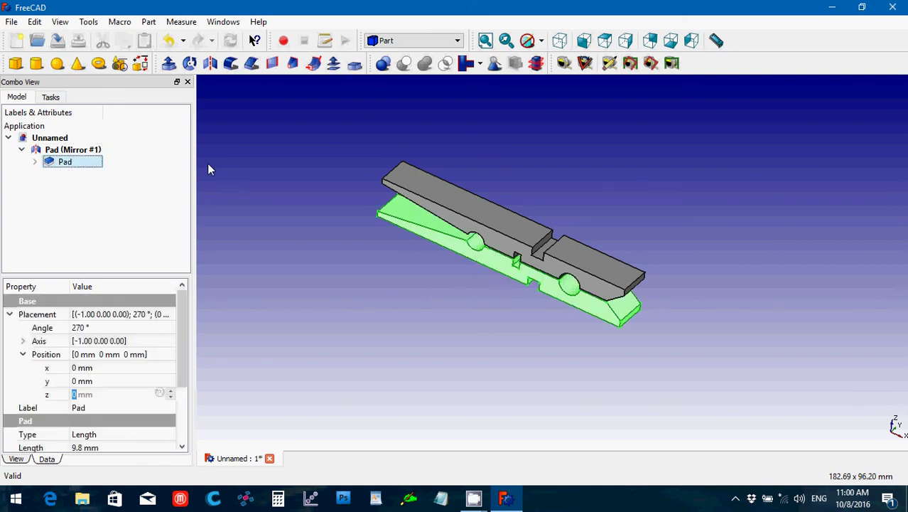
pyautogui.click(12, 22)
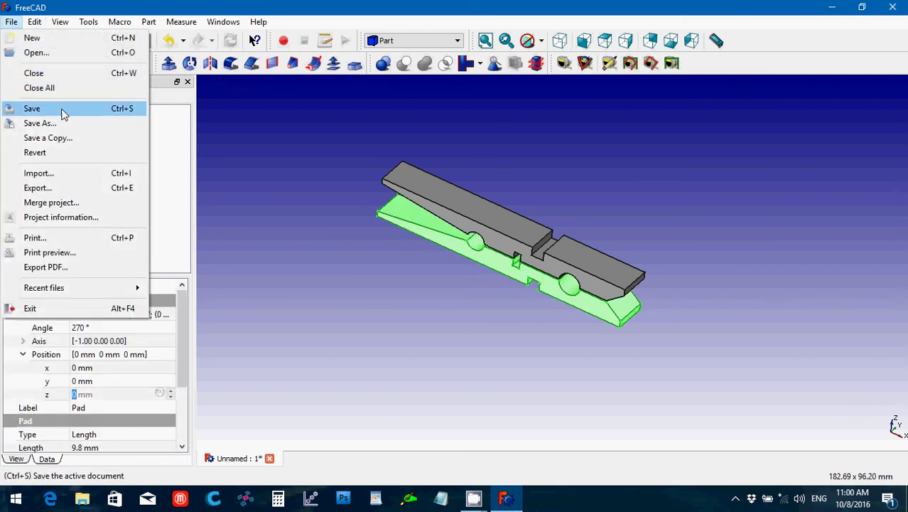
pyautogui.click(357, 180)
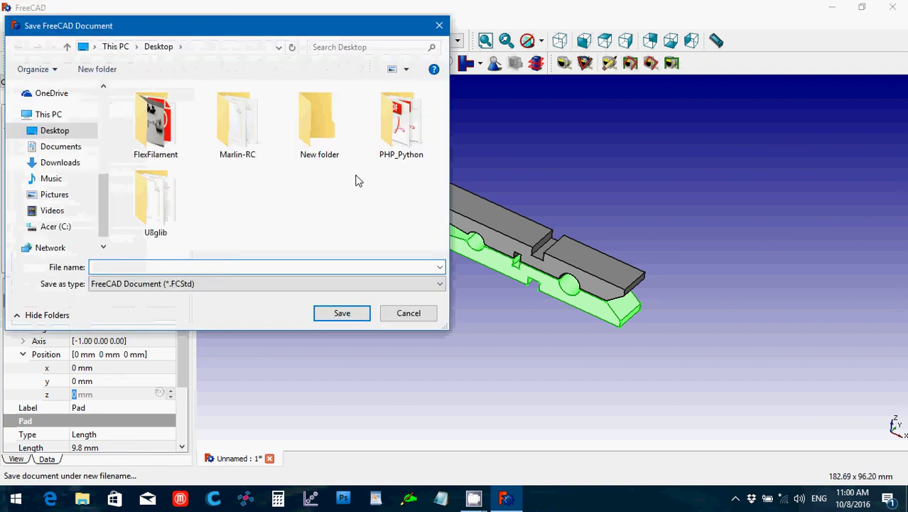
pyautogui.click(71, 148)
pyautogui.doubleClick(152, 108)
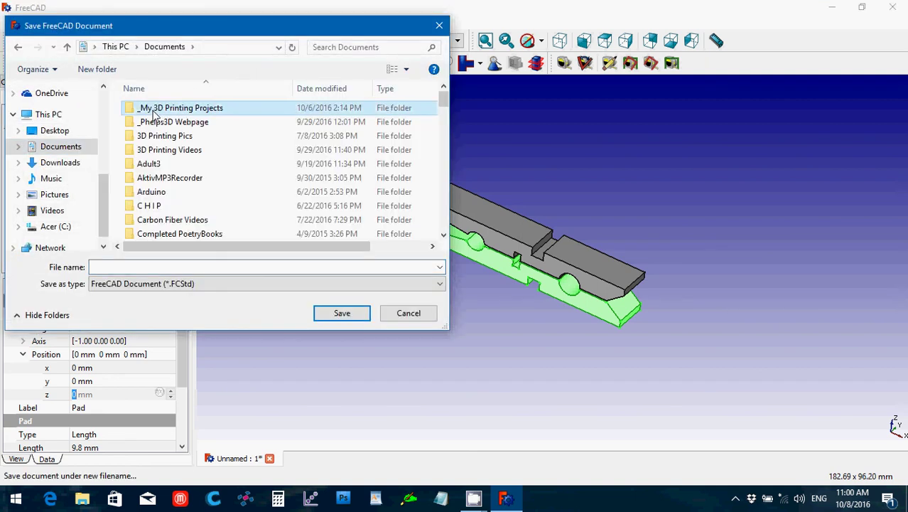
pyautogui.doubleClick(155, 115)
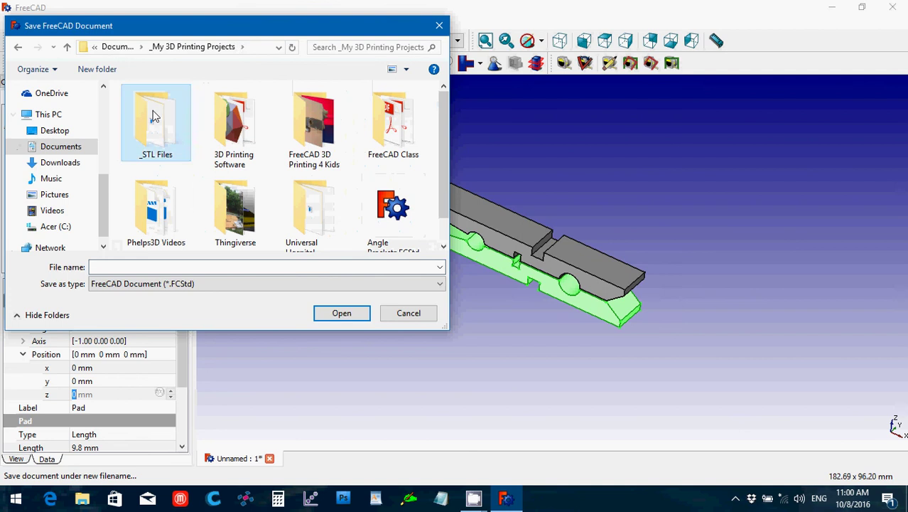
pyautogui.click(186, 266)
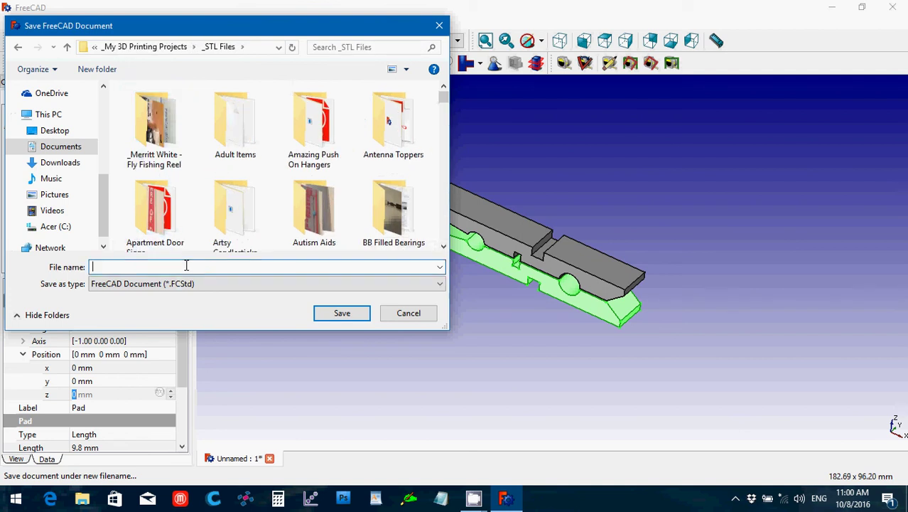
pyautogui.write('Clogh')
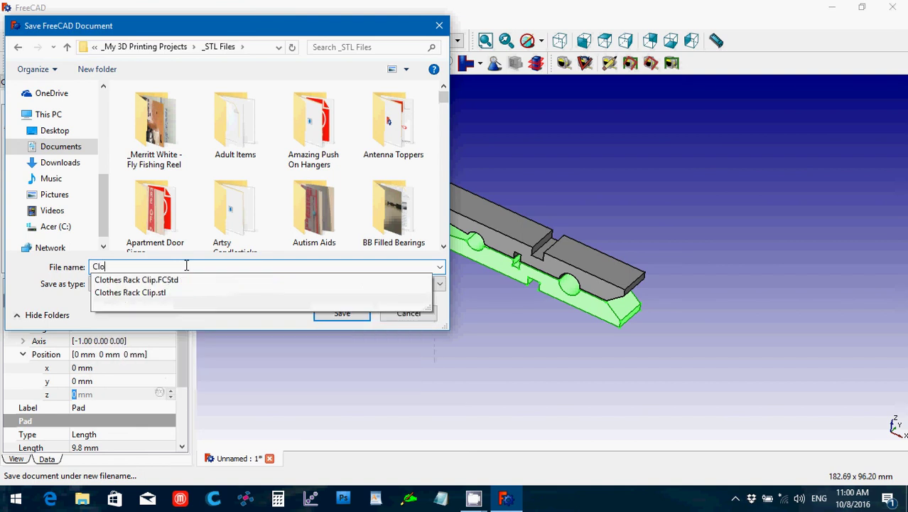
pyautogui.press('BackSpace')
pyautogui.write('thespin')
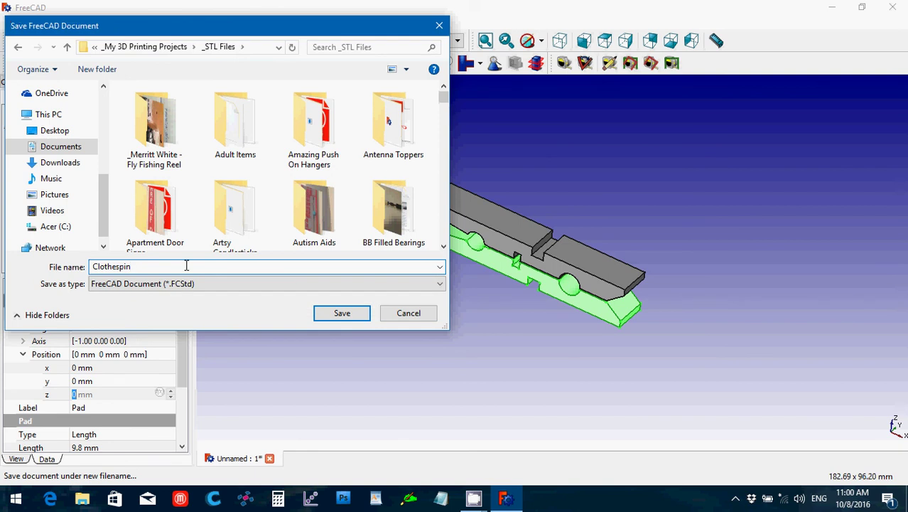
pyautogui.press('Return')
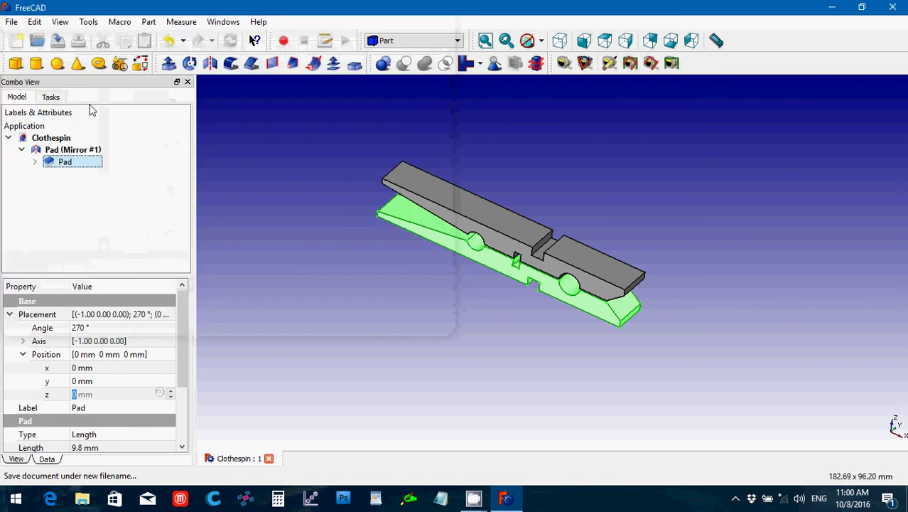
# Export the selected Pad as the STL mesh Clothespin
pyautogui.click(12, 21)
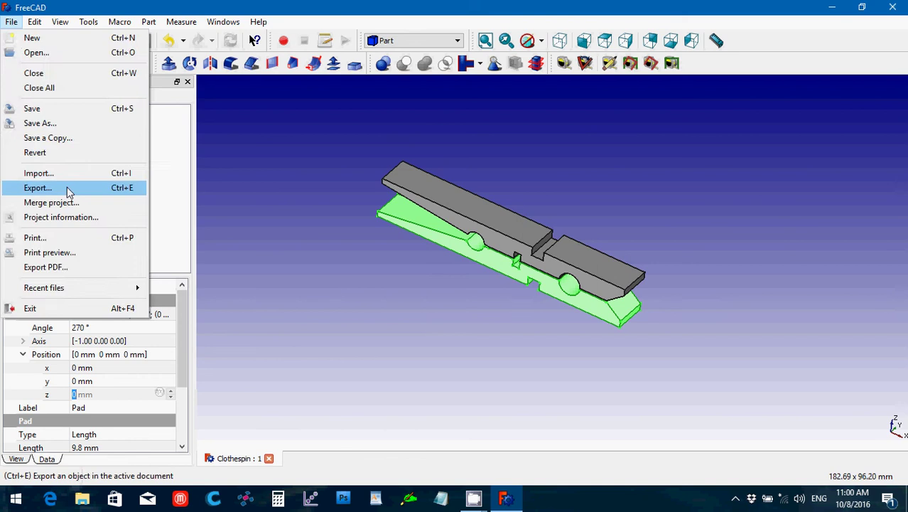
pyautogui.click(37, 187)
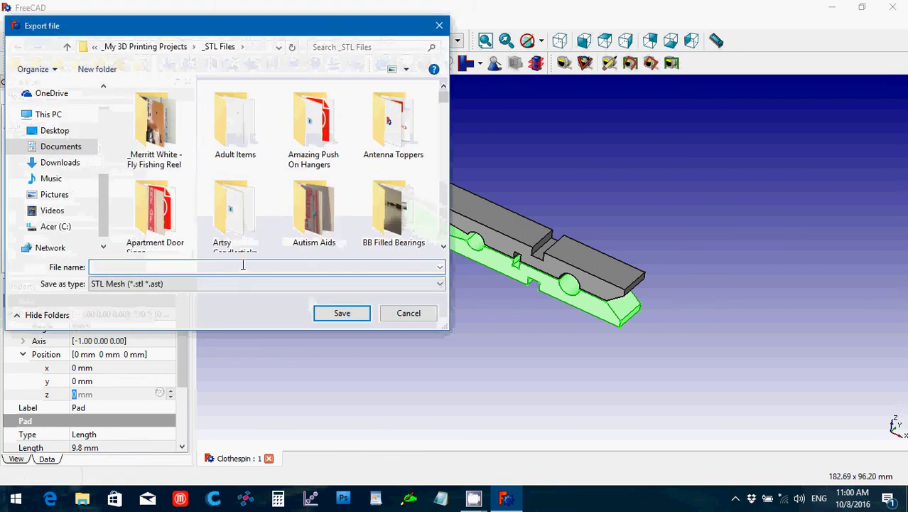
pyautogui.write('Clothes')
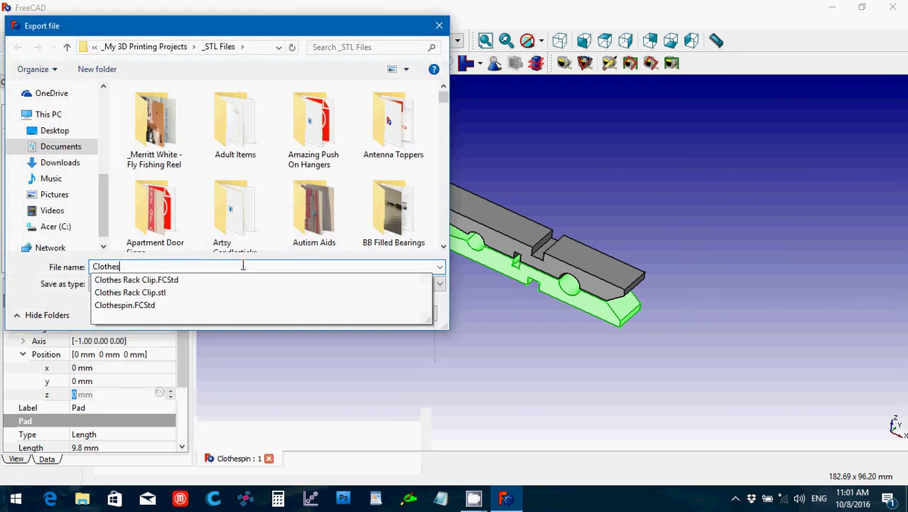
pyautogui.write('pin')
pyautogui.press('Return')
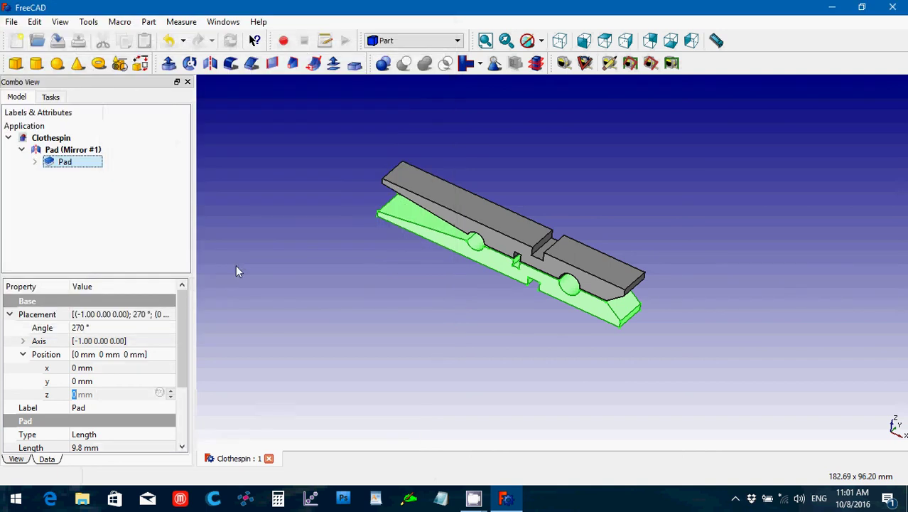
# Deselect the Pad in the 3D view and launch netfabb Basic from the taskbar
pyautogui.click(317, 287)
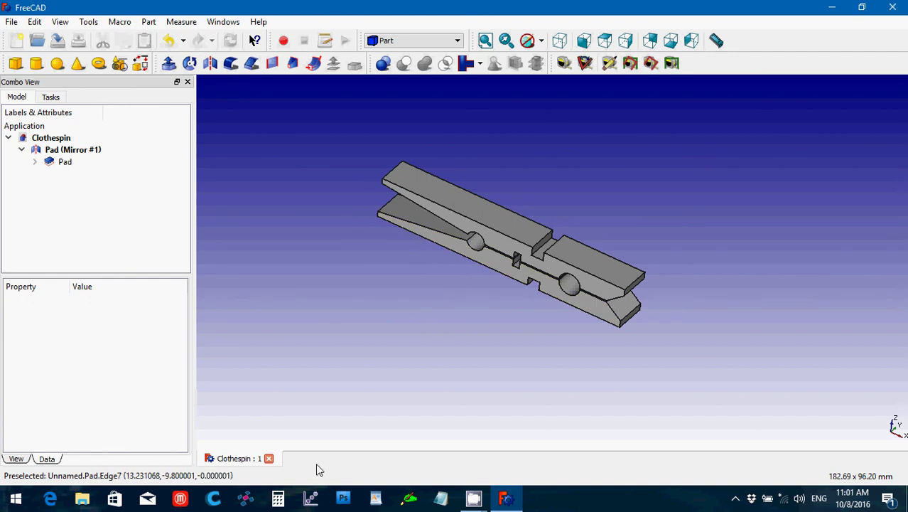
pyautogui.click(245, 499)
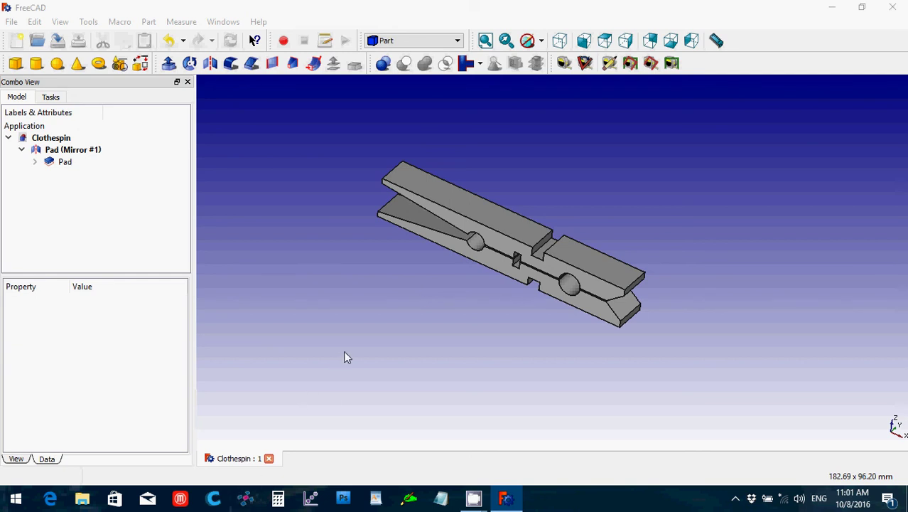
# Accept the netfabb terms, skip registration, and add Clothespin.stl from _STL Files as a part
pyautogui.click(311, 364)
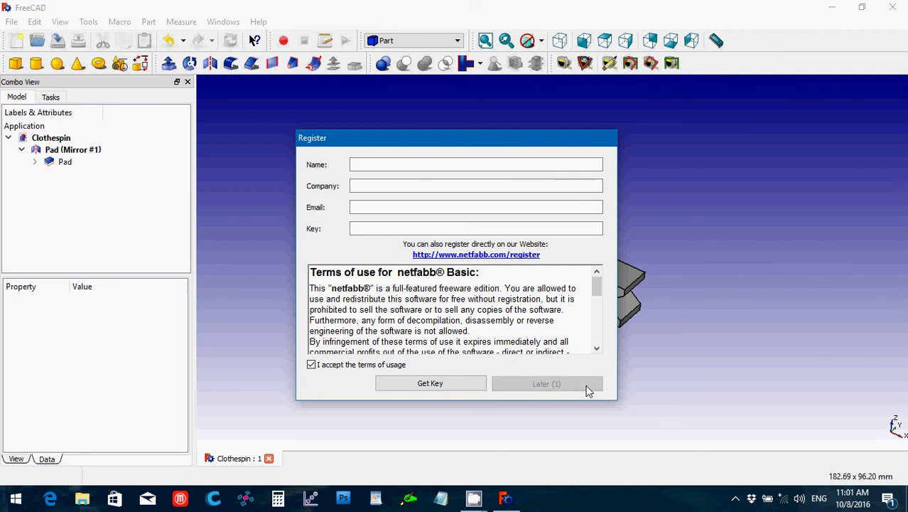
pyautogui.click(588, 389)
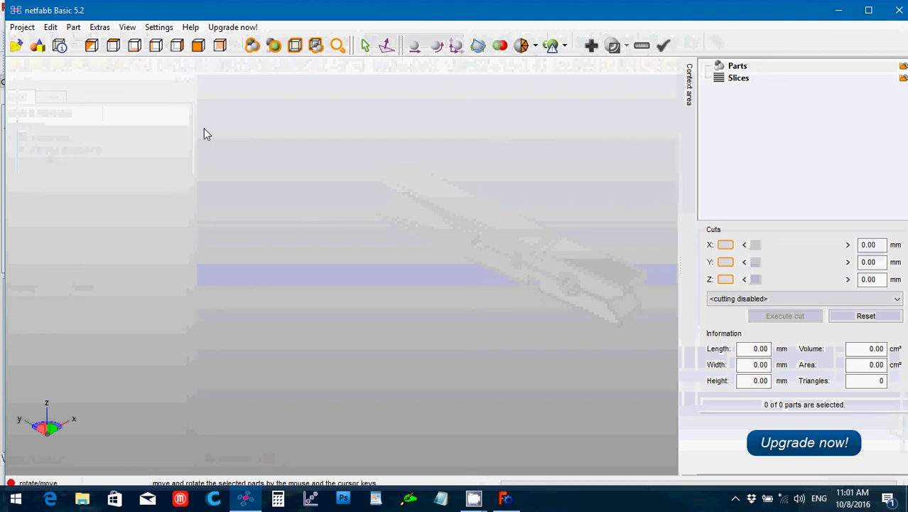
pyautogui.click(73, 27)
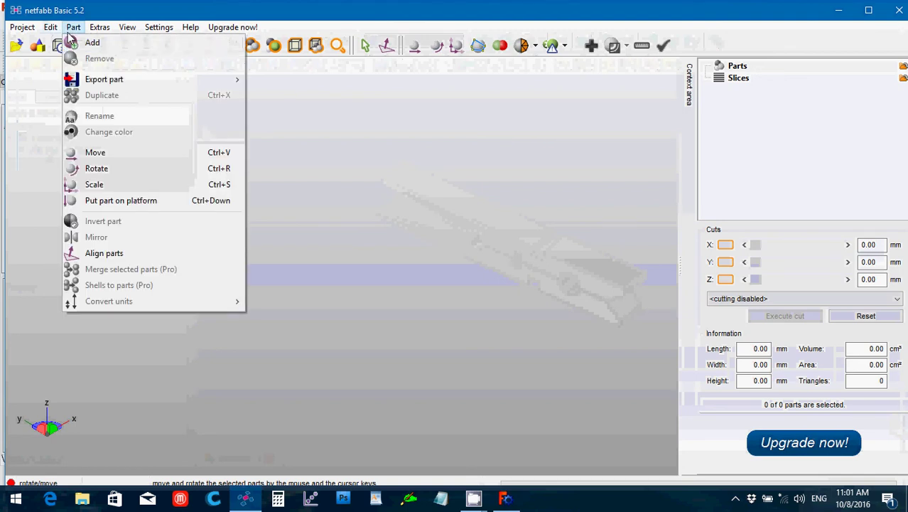
pyautogui.click(74, 44)
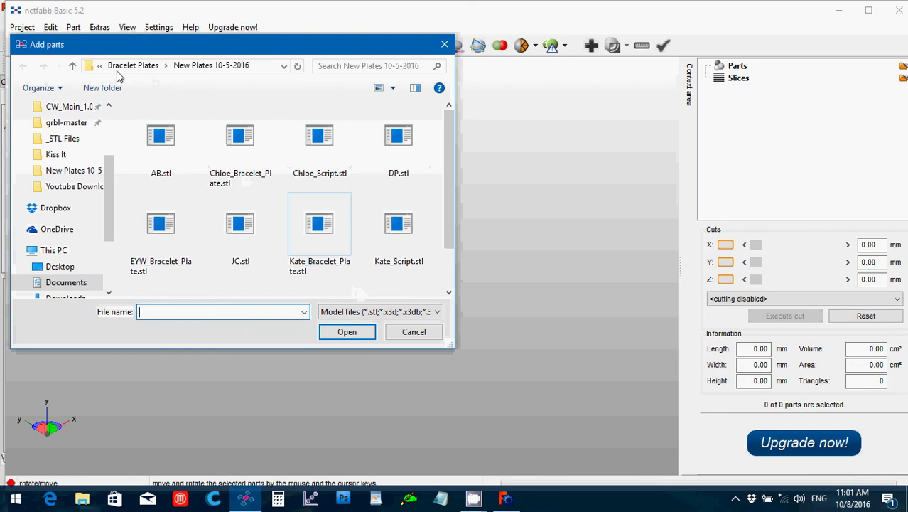
pyautogui.click(100, 65)
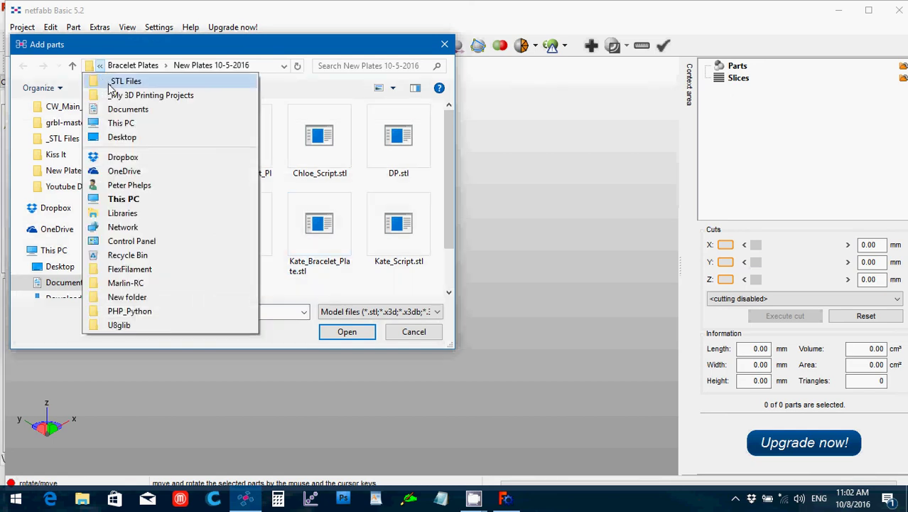
pyautogui.click(125, 81)
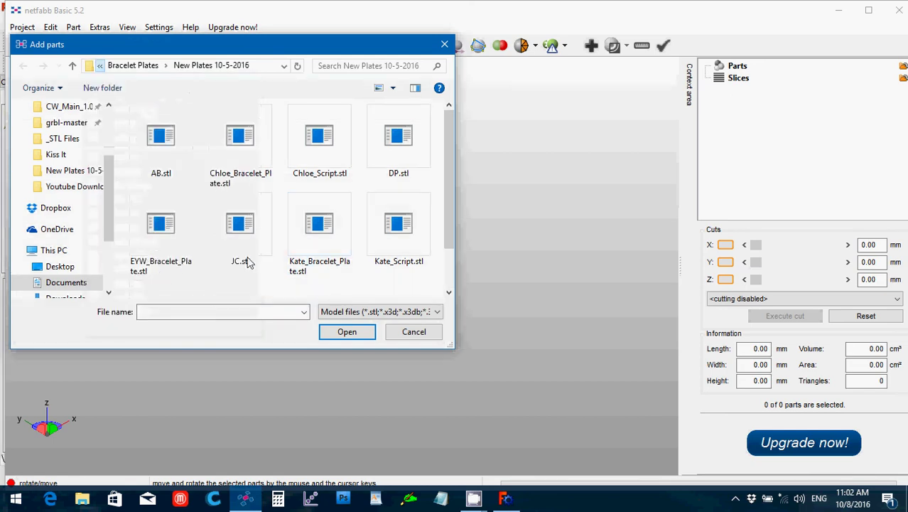
pyautogui.click(234, 315)
pyautogui.write('clo')
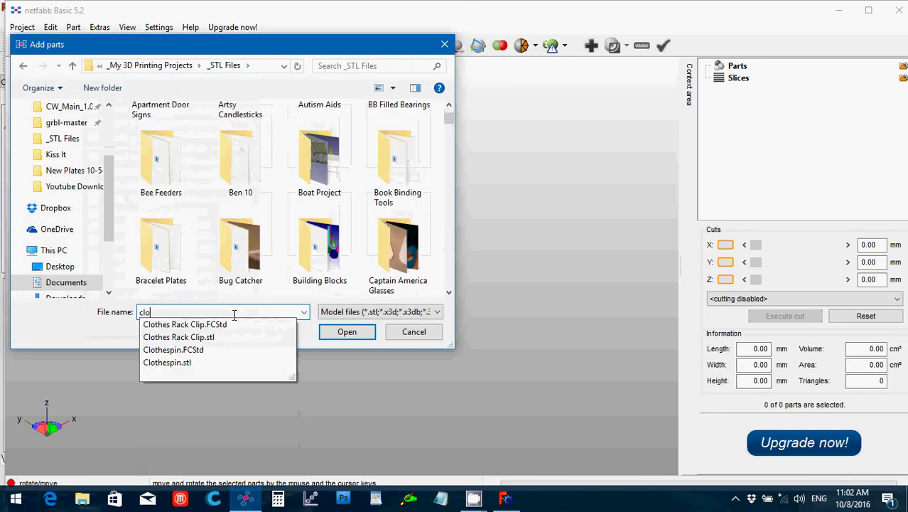
pyautogui.click(203, 367)
pyautogui.click(348, 331)
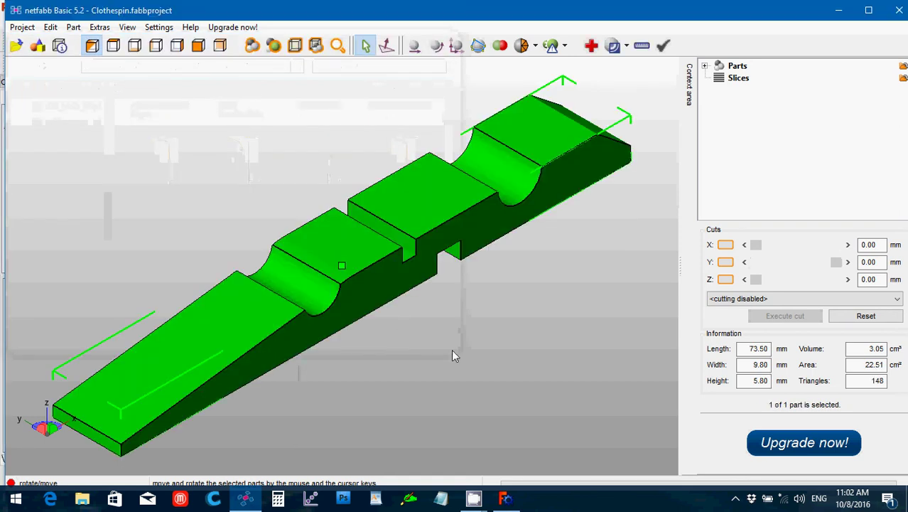
# Deselect and reselect the Clothespin part to show its 3.05 cm³ volume and 148 triangles
pyautogui.click(451, 349)
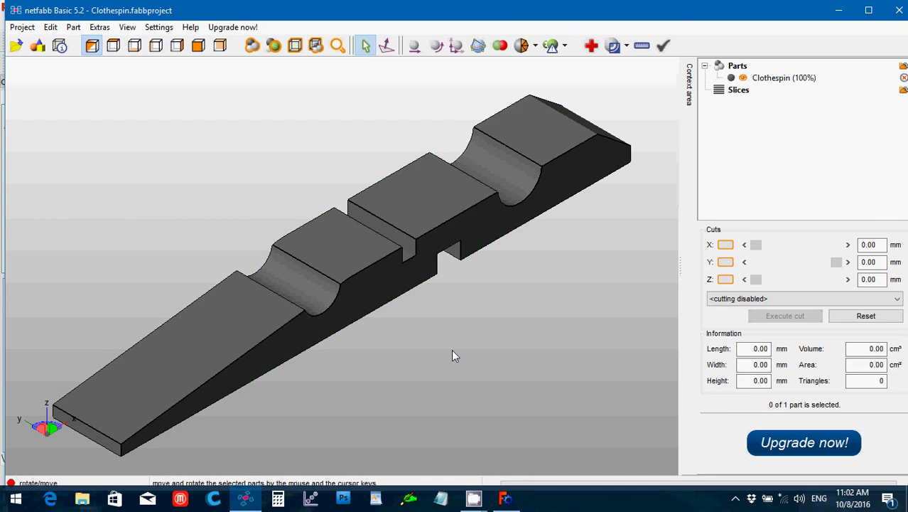
pyautogui.click(332, 296)
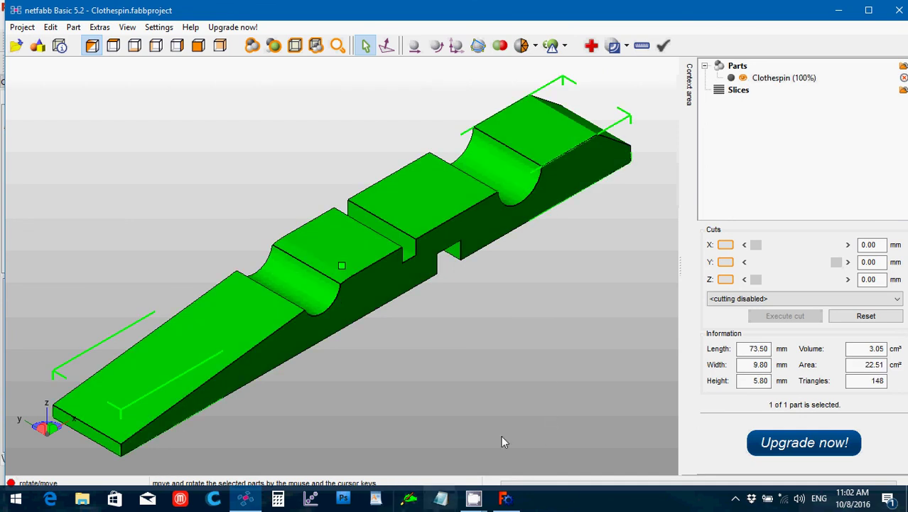